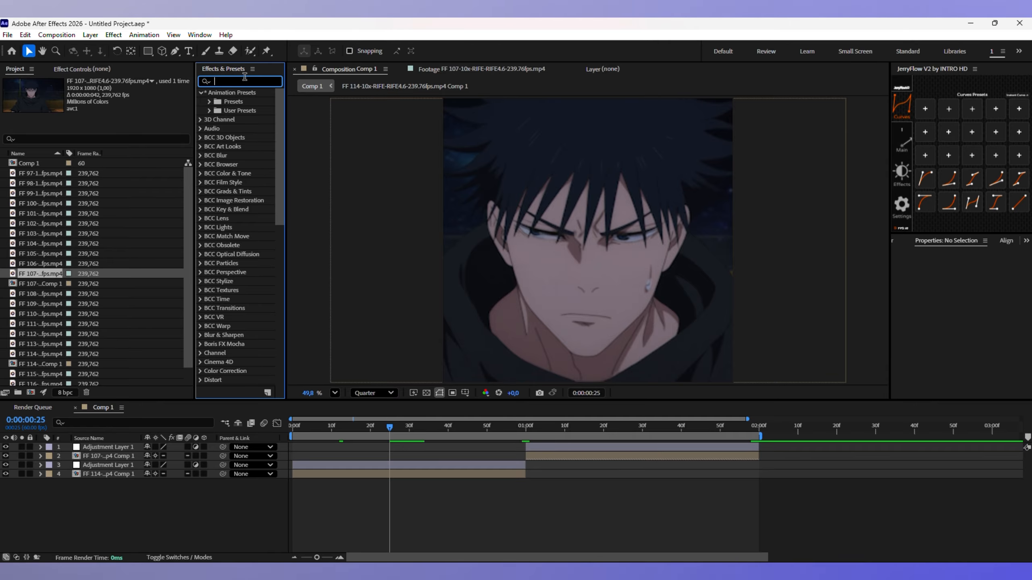
# Step: Find the Transform effect and apply it to the adjustment layer above the first clip
pyautogui.write('tr')
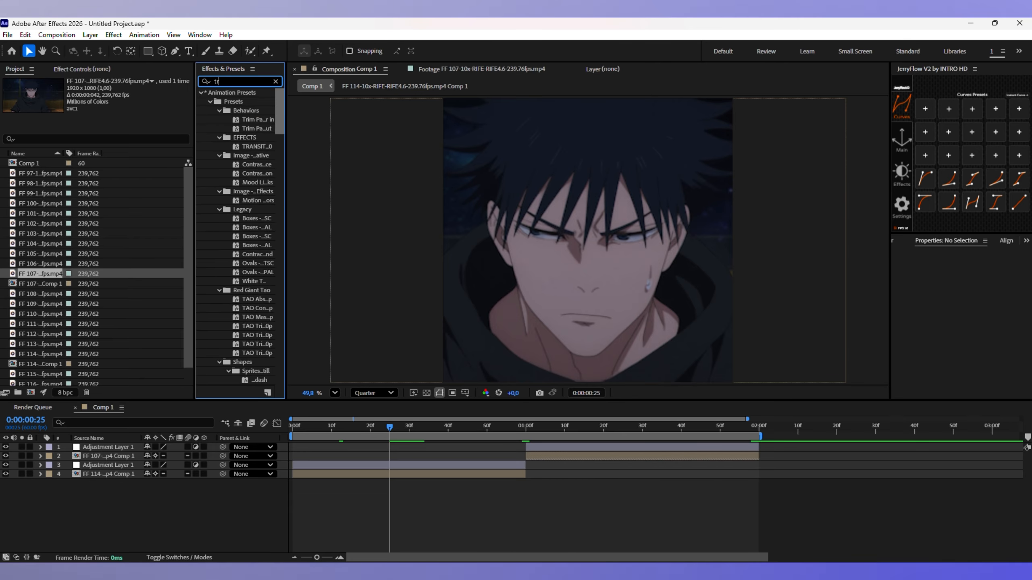
pyautogui.write('ansfo')
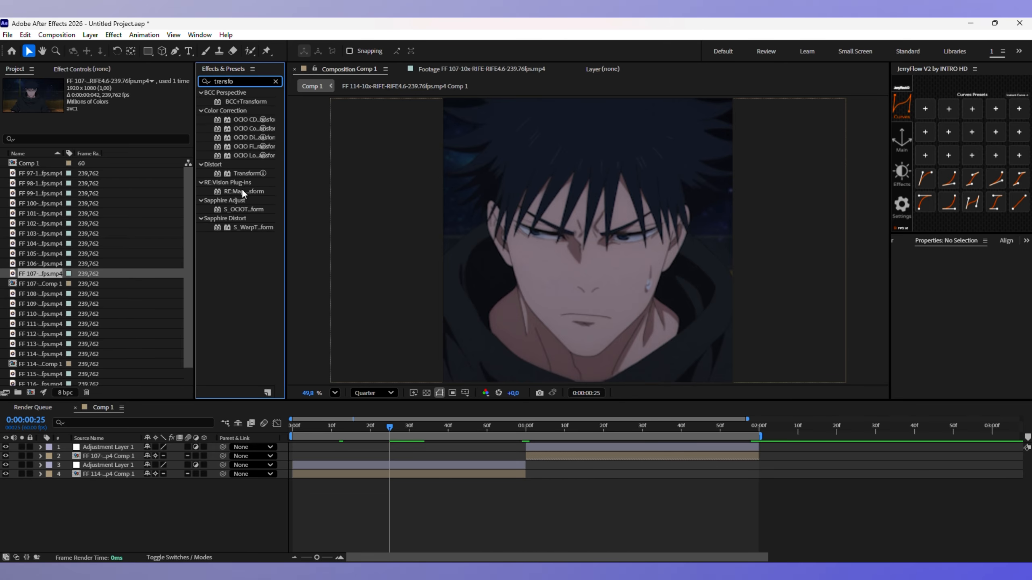
pyautogui.click(246, 174)
pyautogui.moveTo(245, 174); pyautogui.dragTo(327, 464)
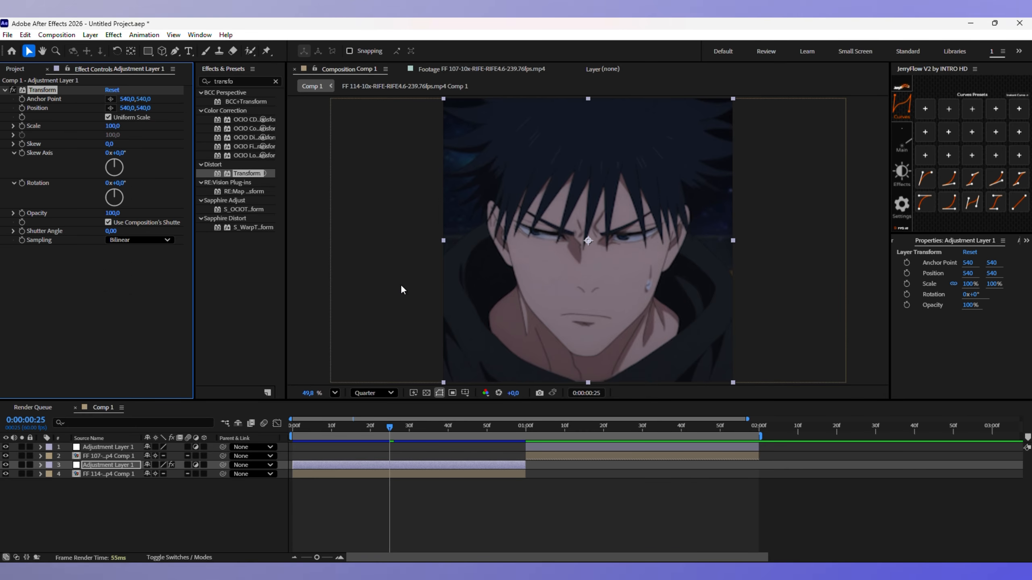
# Step: Copy the Transform effect onto the adjustment layer above the second clip
pyautogui.hotkey('ctrl', 'c')
pyautogui.click(564, 447)
pyautogui.hotkey('ctrl', 'v')
pyautogui.click(426, 486)
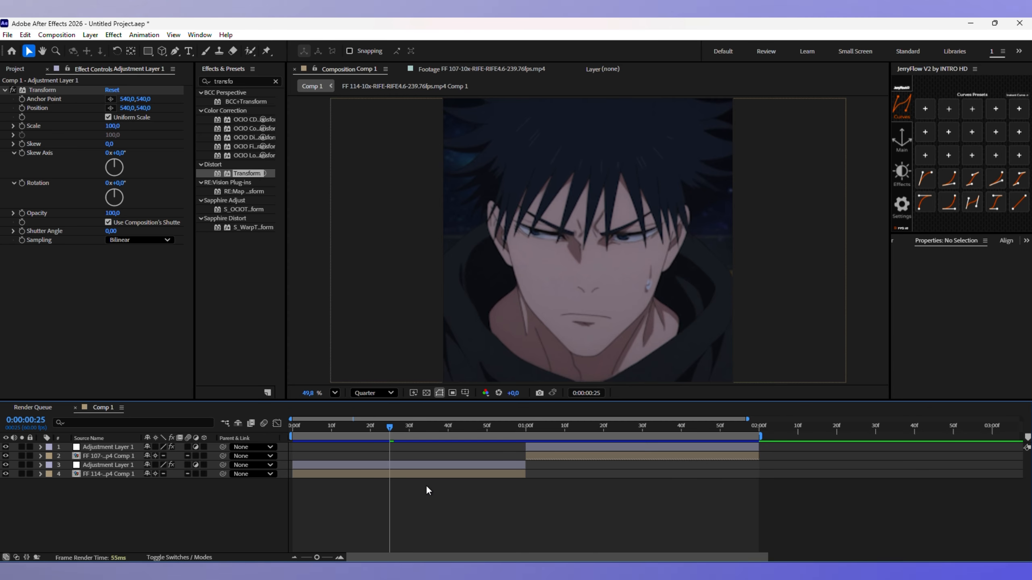
# Step: Add Position, Scale, Skew and Skew Axis keyframes at 0:00 to the Transform effect on the first clip's adjustment layer
pyautogui.moveTo(388, 428); pyautogui.dragTo(401, 427)
pyautogui.click(426, 466)
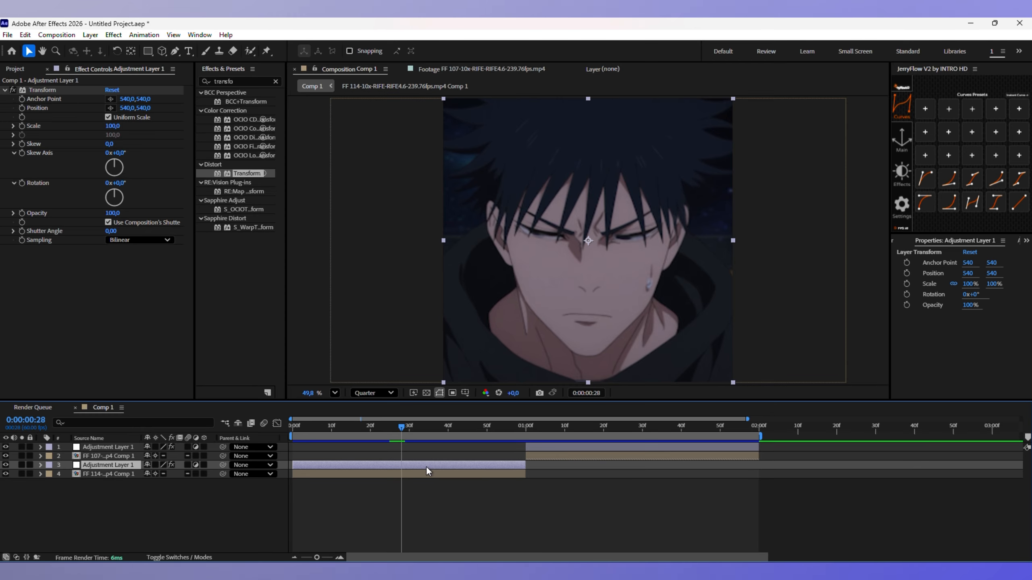
pyautogui.click(40, 465)
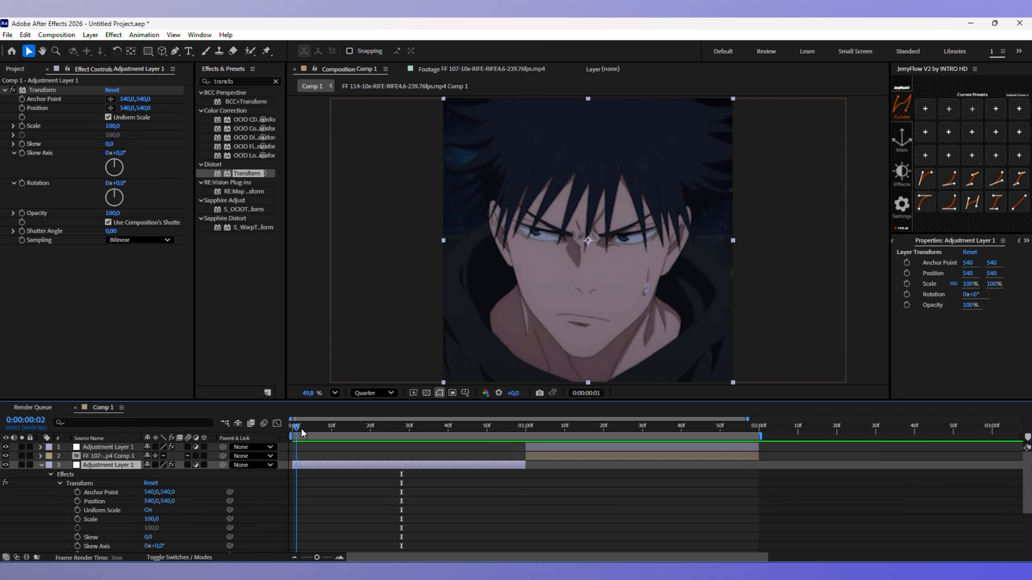
pyautogui.moveTo(301, 428)
pyautogui.mouseDown()
pyautogui.moveTo(362, 427)
pyautogui.moveTo(287, 436)
pyautogui.mouseUp()
pyautogui.scroll(-2, 101, 528)
pyautogui.click(77, 456)
pyautogui.click(77, 474)
pyautogui.click(77, 492)
pyautogui.click(77, 501)
# Step: Animate the first adjustment layer from Scale 197 at the start through 100 at frame 36 to Scale 118, Position 510, 559 at 1:00
pyautogui.moveTo(152, 501); pyautogui.dragTo(381, 493)
pyautogui.click(493, 427)
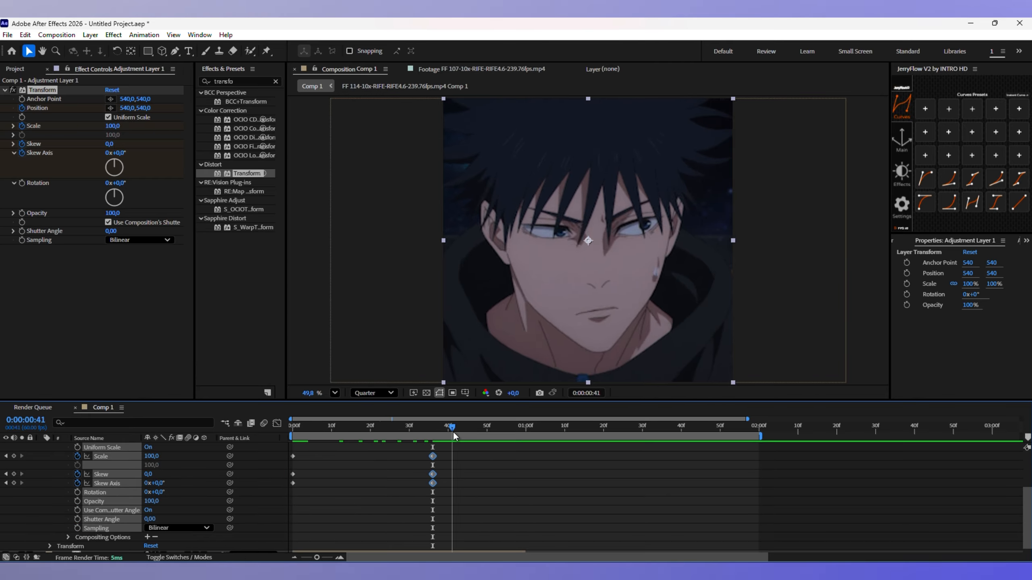
pyautogui.moveTo(451, 426); pyautogui.dragTo(370, 427)
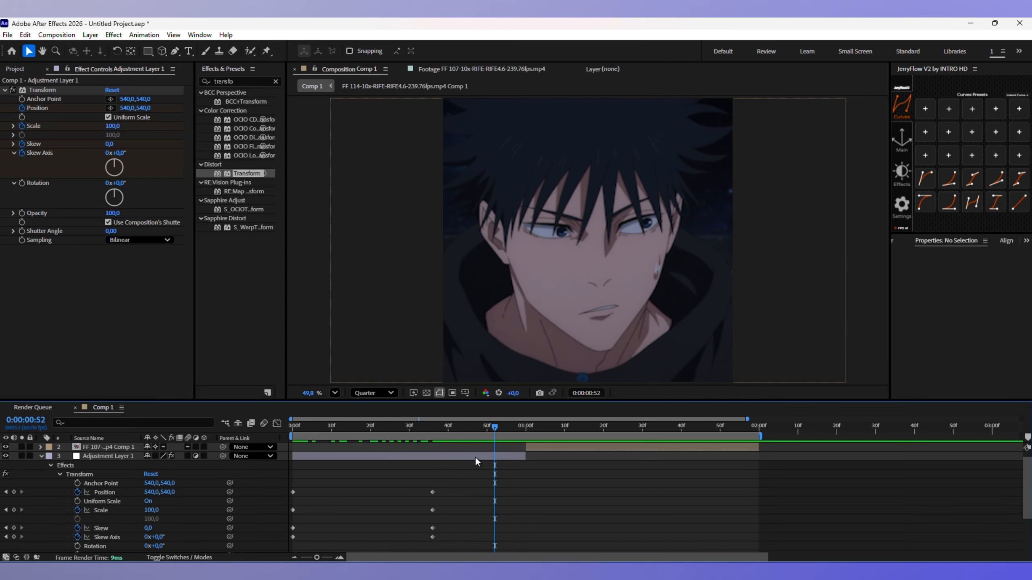
pyautogui.click(475, 447)
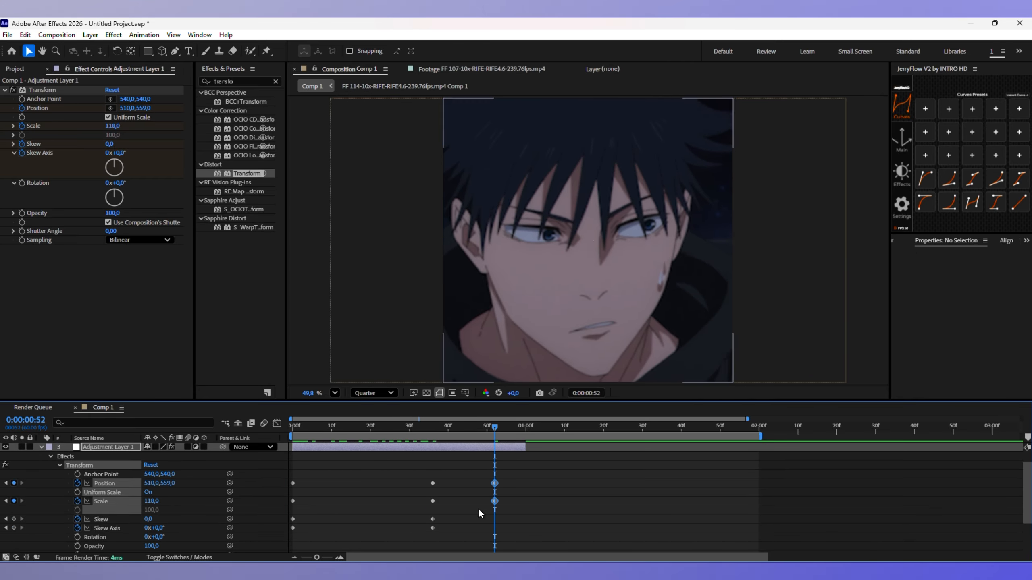
pyautogui.moveTo(421, 426); pyautogui.dragTo(525, 426)
# Step: Apply an Instant Curve of 0.11, 0.87, 1.00, 1.00 to all Transform keyframes of the first adjustment layer
pyautogui.moveTo(538, 480); pyautogui.dragTo(290, 537)
pyautogui.click(418, 426)
pyautogui.click(1018, 95)
pyautogui.click(972, 205)
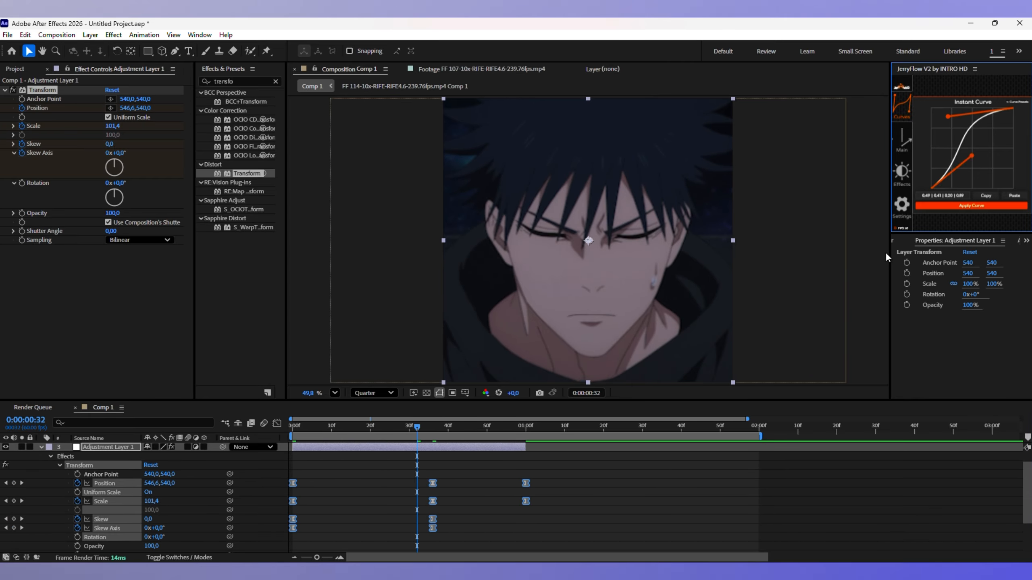
pyautogui.moveTo(962, 150); pyautogui.dragTo(939, 118)
pyautogui.click(971, 206)
# Step: Set the starting Position to 1311, 540 and reshape the opening keyframes' curve to 0.44, 0.37, 0.03, 0.93
pyautogui.moveTo(417, 427); pyautogui.dragTo(293, 430)
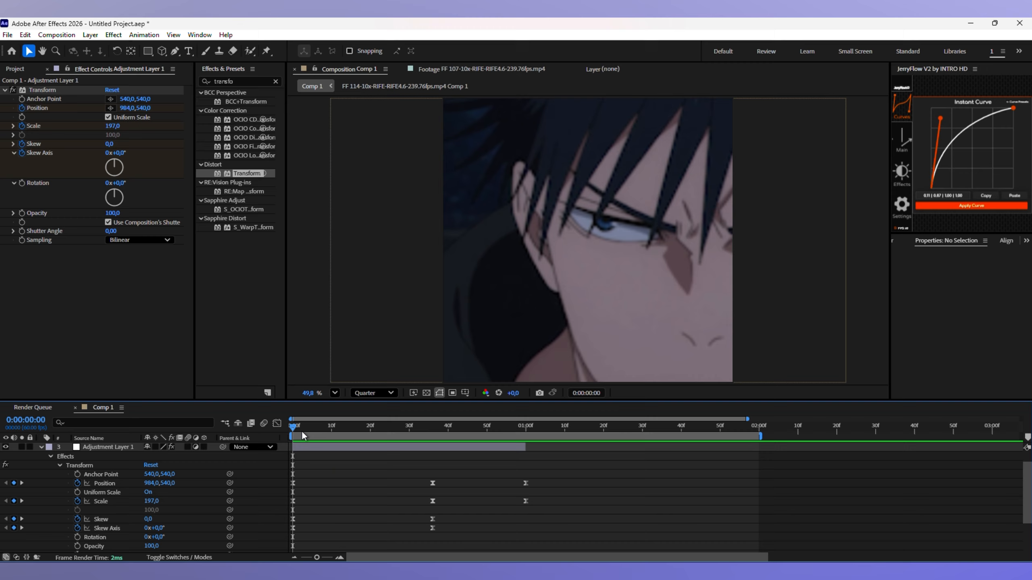
pyautogui.click(293, 483)
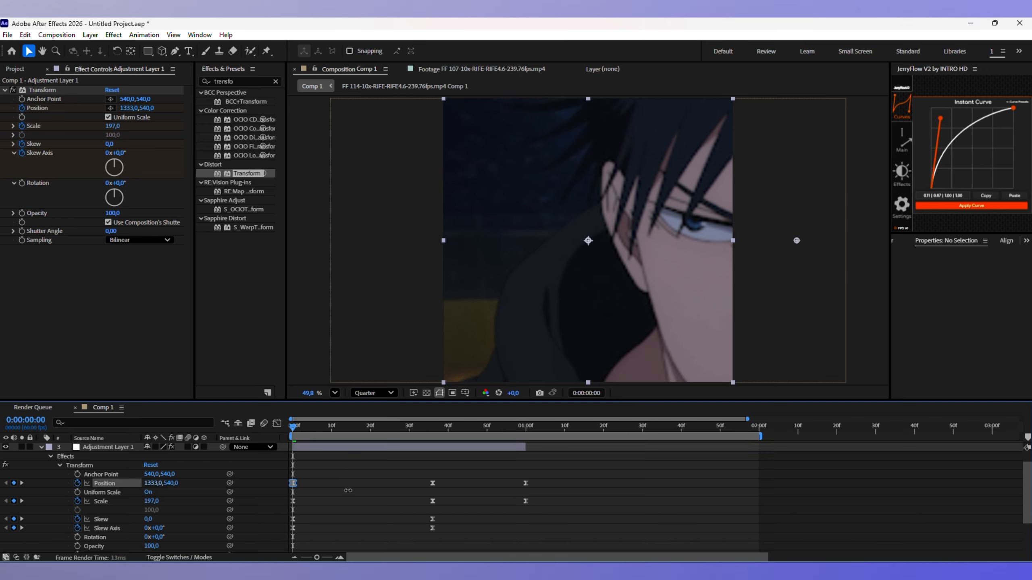
pyautogui.moveTo(451, 483); pyautogui.dragTo(290, 532)
pyautogui.moveTo(293, 428)
pyautogui.mouseDown()
pyautogui.moveTo(428, 428)
pyautogui.moveTo(292, 428)
pyautogui.mouseUp()
pyautogui.moveTo(940, 118); pyautogui.dragTo(951, 163)
pyautogui.moveTo(1013, 108); pyautogui.dragTo(947, 116)
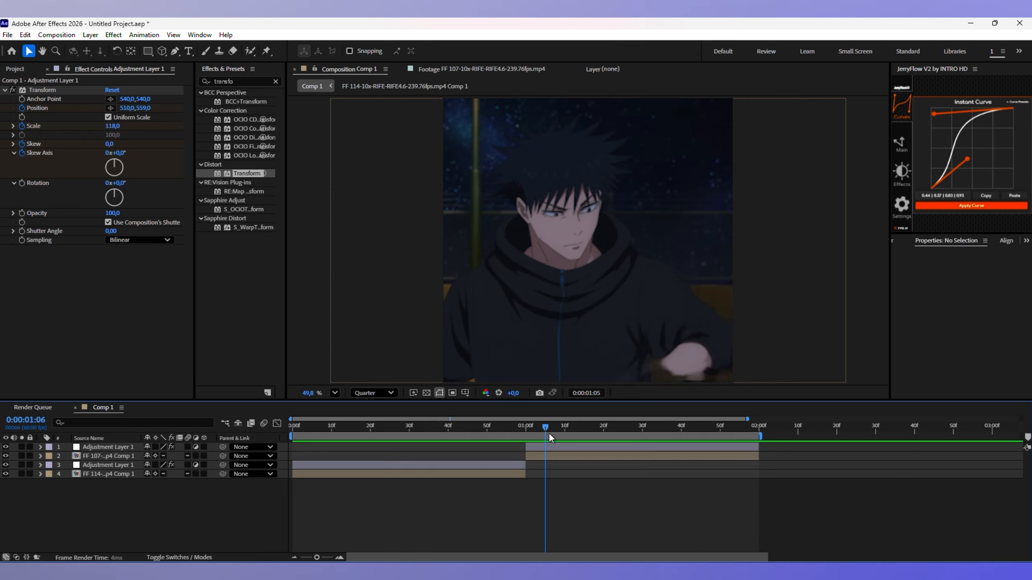
# Step: Keyframe the second adjustment layer's Transform at 1:00 with Position 651, 829 and Scale 262
pyautogui.moveTo(545, 427)
pyautogui.mouseDown()
pyautogui.moveTo(481, 431)
pyautogui.moveTo(526, 427)
pyautogui.mouseUp()
pyautogui.click(40, 447)
pyautogui.click(50, 456)
pyautogui.click(59, 466)
pyautogui.click(77, 483)
pyautogui.click(77, 501)
pyautogui.moveTo(151, 501); pyautogui.dragTo(466, 497)
pyautogui.moveTo(169, 483); pyautogui.dragTo(252, 483)
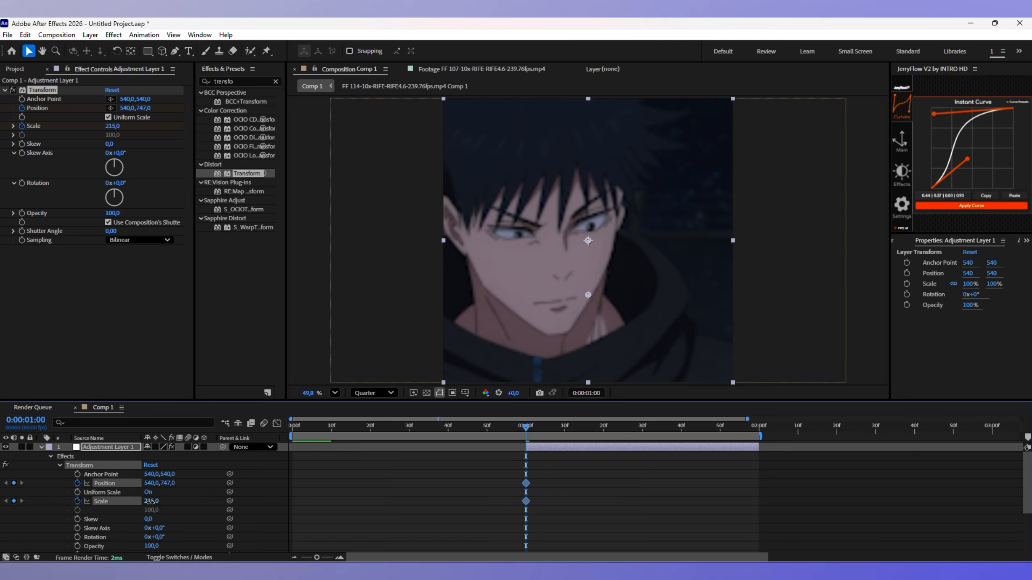
pyautogui.moveTo(150, 483); pyautogui.dragTo(187, 484)
# Step: Add Skew and Skew Axis keyframes to the second adjustment layer and reset the Transform values at about 1:31
pyautogui.moveTo(526, 427); pyautogui.dragTo(504, 428)
pyautogui.scroll(-1, 105, 504)
pyautogui.click(77, 501)
pyautogui.click(77, 510)
pyautogui.scroll(1, 105, 504)
pyautogui.click(150, 466)
# Step: Apply an Instant Curve of 0.26, 0.51, 0.21, 0.87 to the second adjustment layer's Transform keyframes
pyautogui.keyDown('ctrl'); pyautogui.click(101, 501); pyautogui.keyUp('ctrl')
pyautogui.keyDown('ctrl'); pyautogui.click(104, 483); pyautogui.keyUp('ctrl')
pyautogui.moveTo(967, 158); pyautogui.dragTo(951, 147)
pyautogui.moveTo(934, 113); pyautogui.dragTo(948, 118)
pyautogui.click(971, 205)
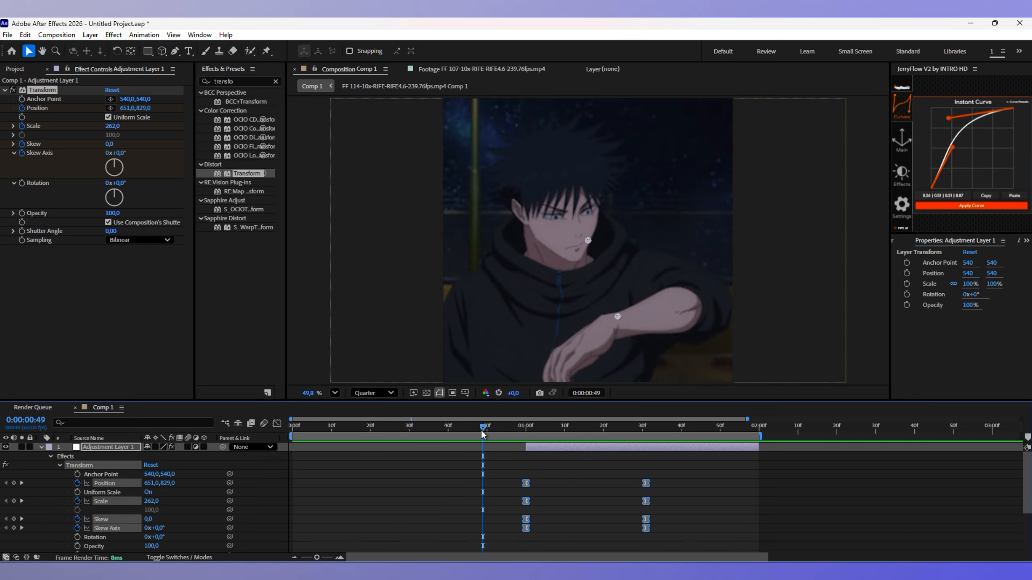
# Step: Set the second adjustment layer's Position at 1:00 to 705, 829 and preview the animation
pyautogui.moveTo(483, 429); pyautogui.dragTo(528, 429)
pyautogui.moveTo(150, 483); pyautogui.dragTo(172, 484)
pyautogui.press('space')
pyautogui.moveTo(526, 428)
pyautogui.mouseDown()
pyautogui.moveTo(348, 429)
pyautogui.moveTo(525, 429)
pyautogui.mouseUp()
pyautogui.press('space')
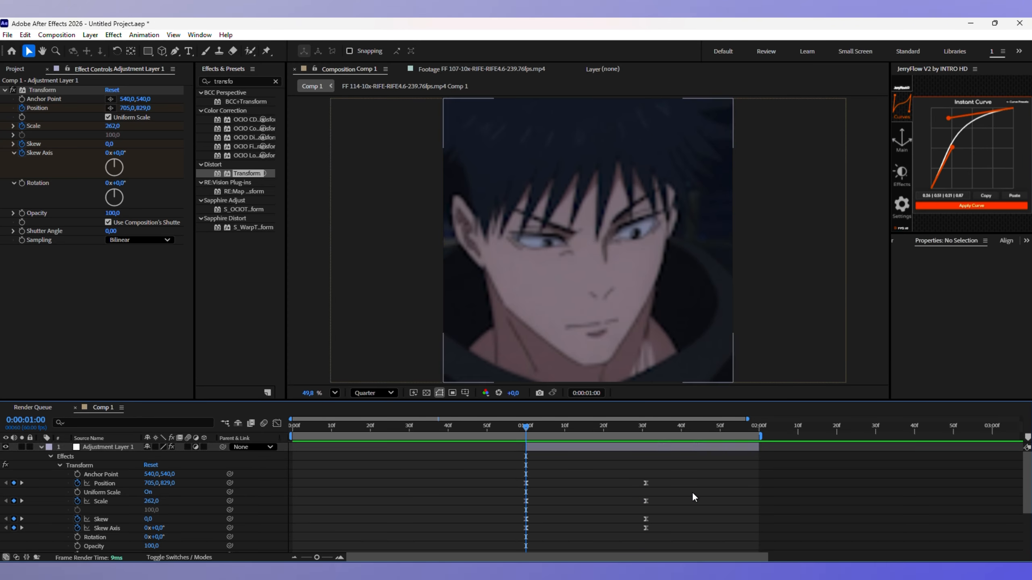
# Step: Reshape the curve of the second adjustment layer's keyframes to 0.12, 0.58, 0.34, 0.93 and apply it
pyautogui.moveTo(687, 479); pyautogui.dragTo(510, 530)
pyautogui.moveTo(948, 118); pyautogui.dragTo(959, 113)
pyautogui.moveTo(952, 147)
pyautogui.mouseDown()
pyautogui.moveTo(945, 153)
pyautogui.moveTo(942, 141)
pyautogui.mouseUp()
pyautogui.click(971, 205)
# Step: Set the second adjustment layer's Scale at 1:00 to 179 and its Position to 672, 742
pyautogui.moveTo(526, 428)
pyautogui.mouseDown()
pyautogui.moveTo(486, 430)
pyautogui.moveTo(526, 429)
pyautogui.mouseUp()
pyautogui.click(536, 464)
pyautogui.moveTo(151, 501); pyautogui.dragTo(120, 483)
pyautogui.moveTo(168, 483)
pyautogui.mouseDown()
pyautogui.moveTo(133, 483)
pyautogui.moveTo(166, 483)
pyautogui.mouseUp()
# Step: Reapply the current Instant Curve to the keyframes between 1:00 and 1:31 and preview the second clip
pyautogui.moveTo(526, 427); pyautogui.dragTo(456, 429)
pyautogui.moveTo(686, 478); pyautogui.dragTo(509, 532)
pyautogui.click(948, 207)
pyautogui.press('space')
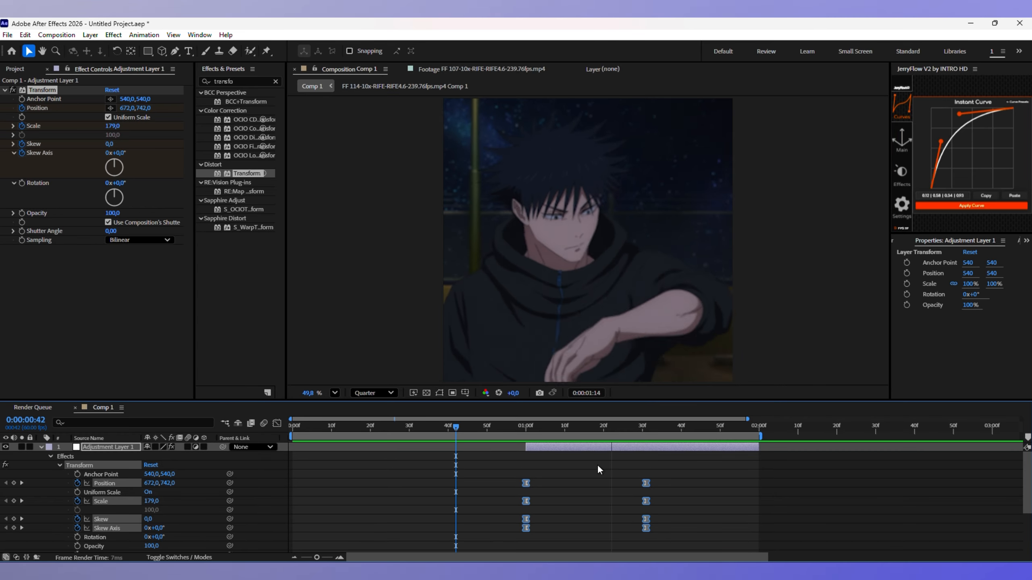
# Step: Keyframe Position 501, 501 and Scale 126 at 1:50 on the second adjustment layer, ease the move with a reshaped curve, and preview it
pyautogui.moveTo(151, 501); pyautogui.dragTo(164, 501)
pyautogui.moveTo(720, 427); pyautogui.dragTo(635, 430)
pyautogui.moveTo(737, 475); pyautogui.dragTo(633, 538)
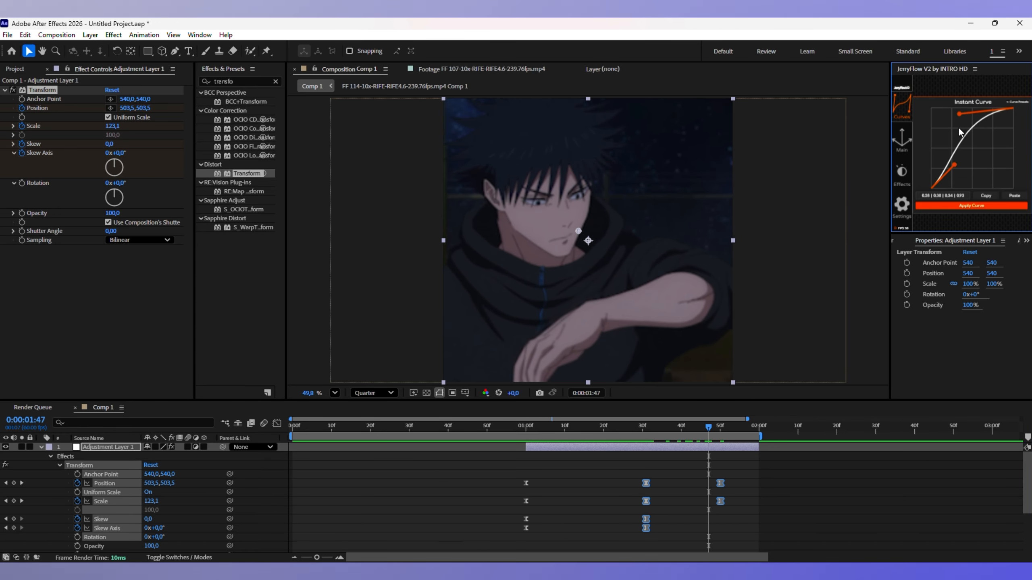
pyautogui.moveTo(940, 141); pyautogui.dragTo(954, 165)
pyautogui.moveTo(959, 114); pyautogui.dragTo(935, 122)
pyautogui.click(971, 205)
pyautogui.press('space')
pyautogui.moveTo(710, 428); pyautogui.dragTo(327, 429)
pyautogui.press('space')
# Step: Add closing Position and Scale keyframes with new values at 2:00 on the second adjustment layer
pyautogui.click(751, 428)
pyautogui.moveTo(150, 484)
pyautogui.mouseDown()
pyautogui.moveTo(134, 483)
pyautogui.moveTo(155, 501)
pyautogui.mouseUp()
pyautogui.moveTo(792, 476); pyautogui.dragTo(731, 538)
pyautogui.click(731, 465)
pyautogui.moveTo(751, 483); pyautogui.dragTo(705, 538)
# Step: Add Skew and Skew Axis keyframes at 1:50, apply a 0.51, 0.00, 1.00, 0.67 curve to the closing keyframes, and preview
pyautogui.click(720, 428)
pyautogui.click(14, 519)
pyautogui.click(14, 528)
pyautogui.click(1017, 102)
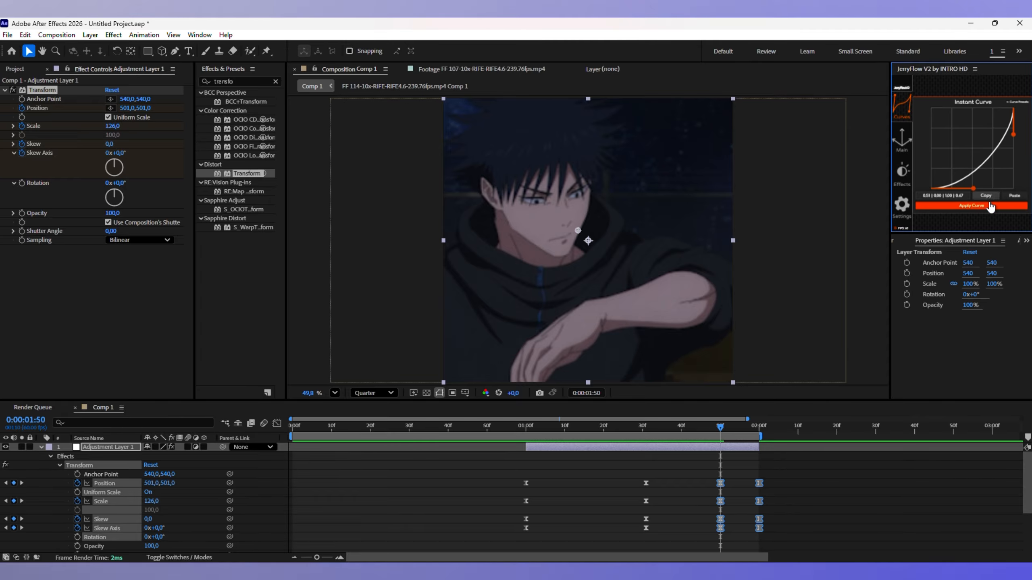
pyautogui.click(990, 206)
pyautogui.click(632, 427)
pyautogui.press('space')
# Step: Keyframe Skew and Skew Axis at about 1:54 on the second adjustment layer and rework its closing keyframes at 2:00
pyautogui.click(737, 428)
pyautogui.click(13, 519)
pyautogui.click(14, 528)
pyautogui.moveTo(779, 479); pyautogui.dragTo(750, 534)
pyautogui.press('Delete')
pyautogui.moveTo(750, 534); pyautogui.dragTo(759, 483)
pyautogui.click(705, 429)
pyautogui.click(661, 476)
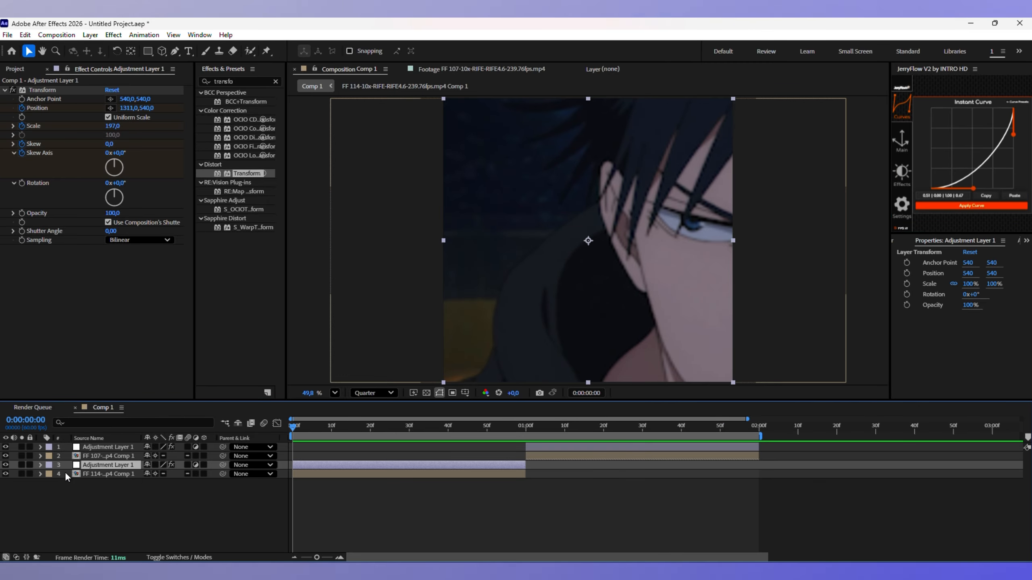
# Step: Set the first adjustment layer's starting Skew to 24 and Skew Axis to 88°
pyautogui.scroll(-3, 133, 487)
pyautogui.click(352, 475)
pyautogui.scroll(1, 83, 496)
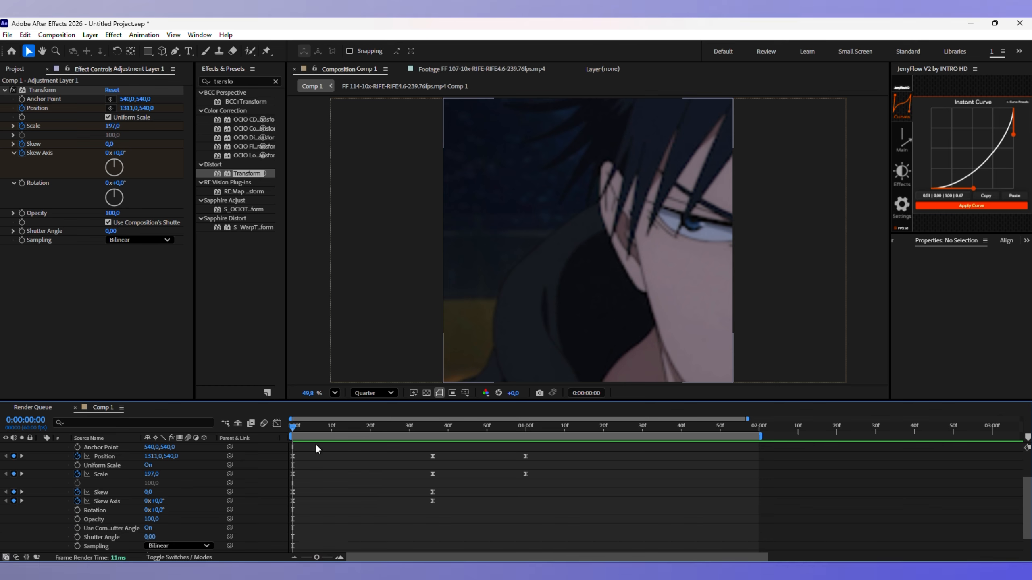
pyautogui.moveTo(148, 492); pyautogui.dragTo(196, 496)
# Step: Apply an easing curve to the first adjustment layer's Skew and Skew Axis keyframes and preview the motion
pyautogui.moveTo(295, 426); pyautogui.dragTo(410, 440)
pyautogui.moveTo(286, 488); pyautogui.dragTo(447, 510)
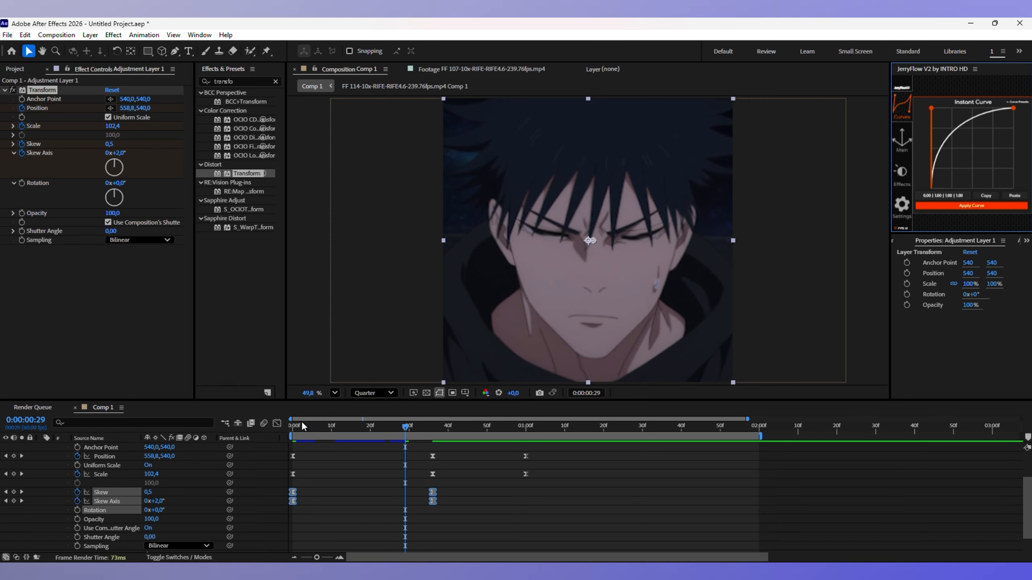
pyautogui.moveTo(302, 423)
pyautogui.mouseDown()
pyautogui.moveTo(293, 426)
pyautogui.moveTo(367, 435)
pyautogui.moveTo(294, 430)
pyautogui.mouseUp()
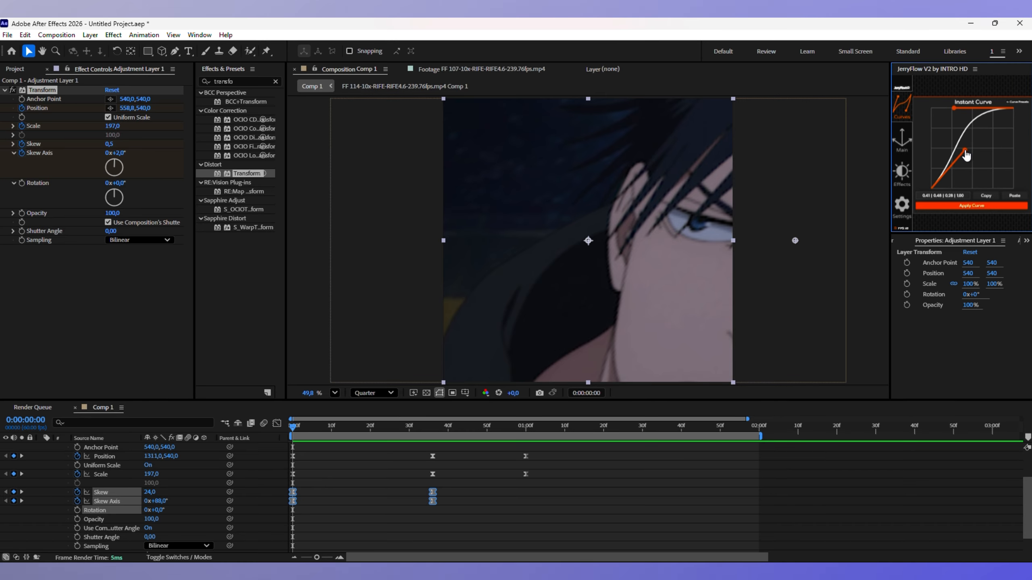
pyautogui.press('space')
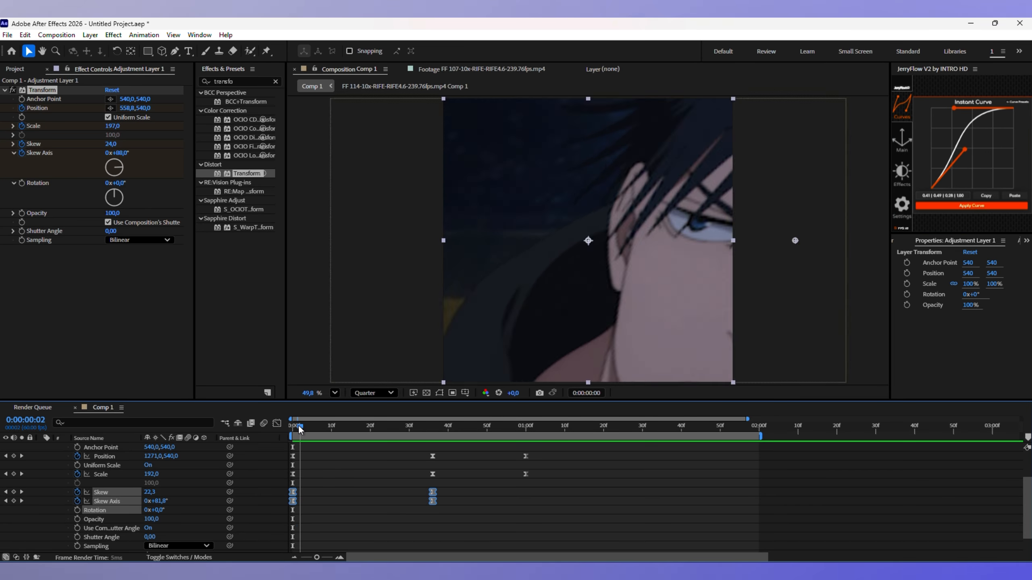
pyautogui.click(304, 427)
# Step: Try moving the ending Skew and Skew Axis keyframes from frame 36 to 1:00 and preview the result
pyautogui.moveTo(306, 428); pyautogui.dragTo(468, 455)
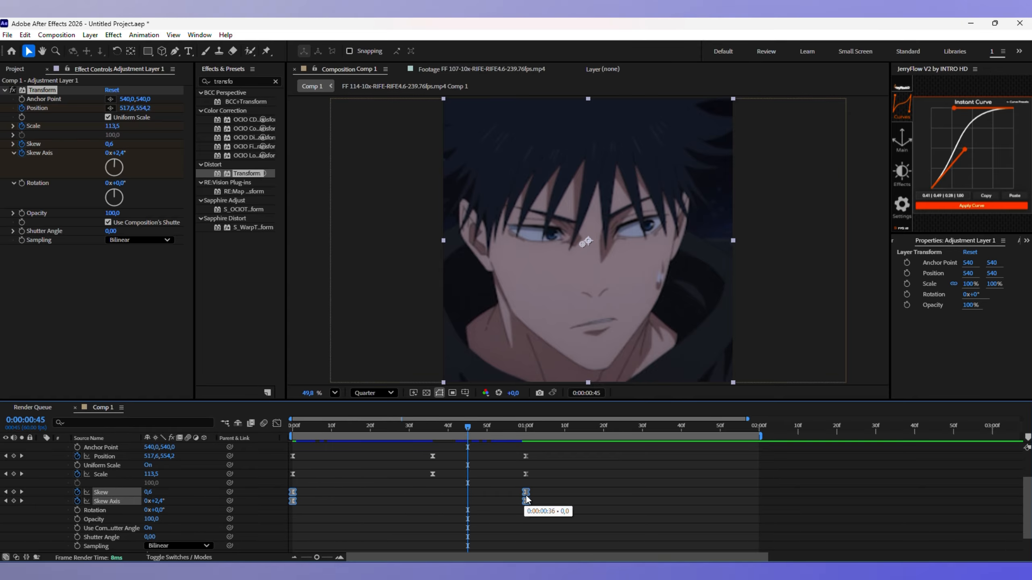
pyautogui.click(295, 428)
pyautogui.press('space')
pyautogui.click(299, 430)
pyautogui.click(293, 429)
pyautogui.press('space')
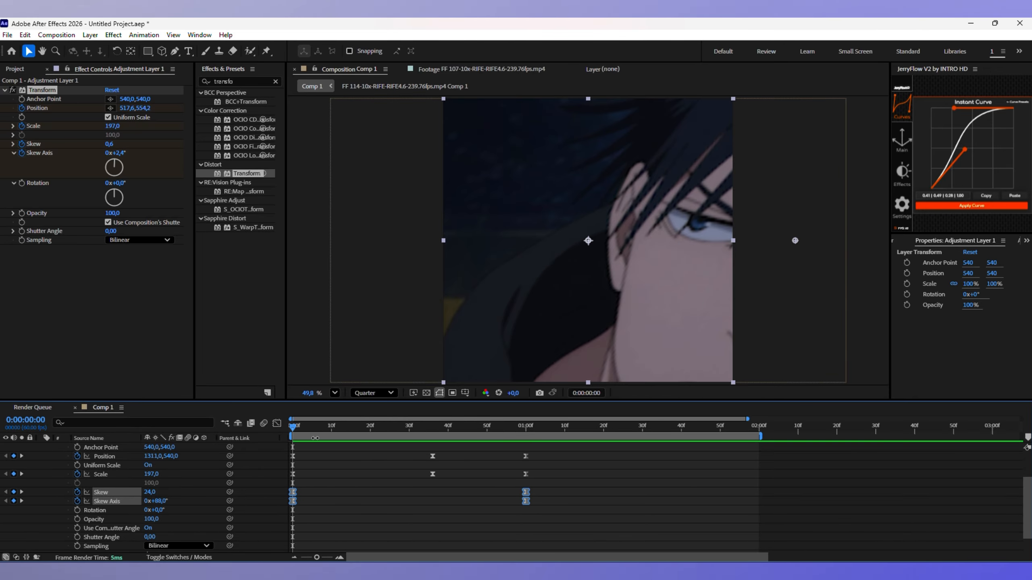
# Step: Try a 0.27, 0.55, 0.00, 0.93 curve on the skew keyframes, preview it, and return the ending keyframes to frame 36
pyautogui.moveTo(965, 149); pyautogui.dragTo(955, 149)
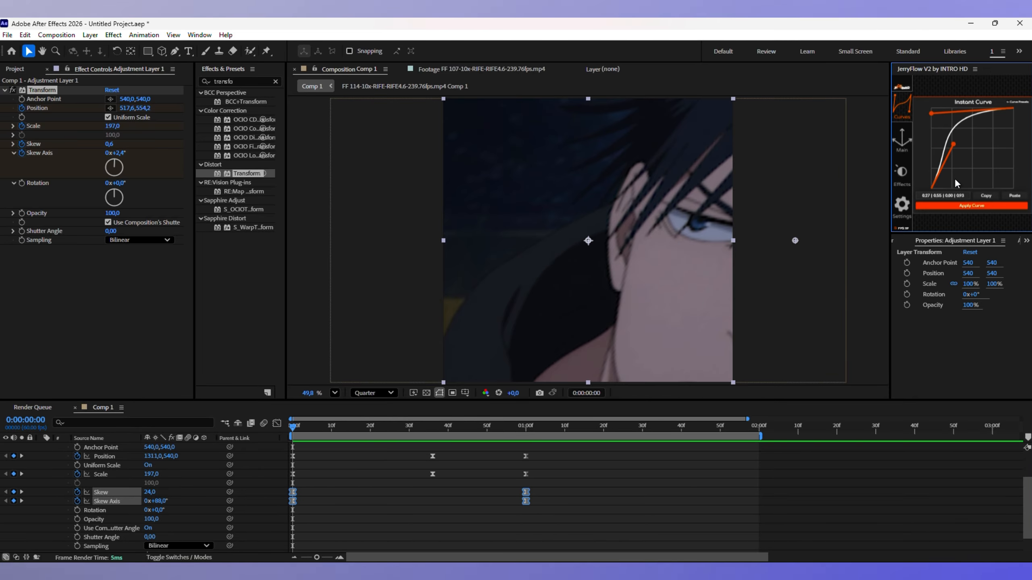
pyautogui.moveTo(296, 432)
pyautogui.mouseDown()
pyautogui.moveTo(487, 438)
pyautogui.moveTo(293, 433)
pyautogui.mouseUp()
pyautogui.press('space')
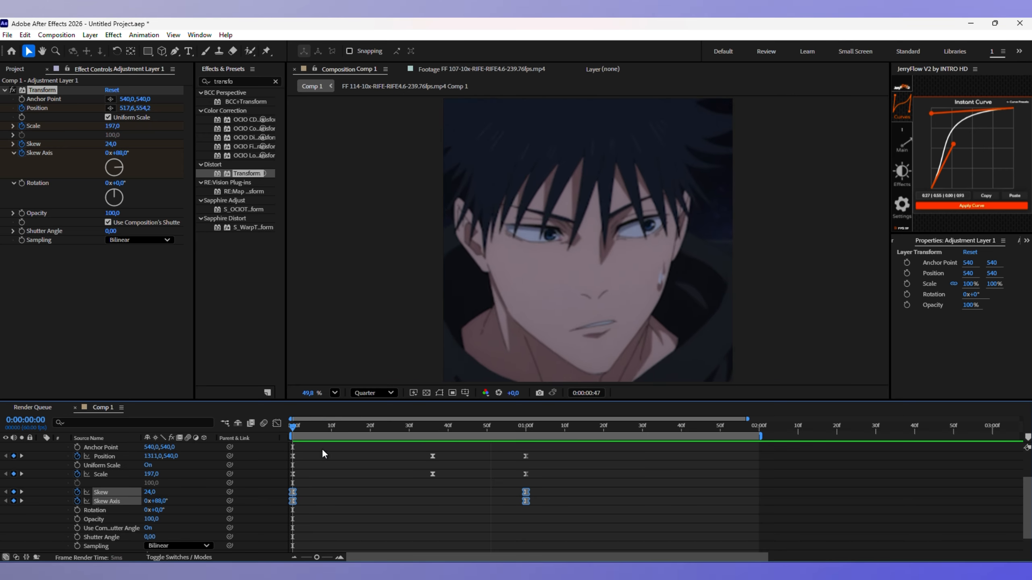
pyautogui.click(304, 430)
pyautogui.press('Home')
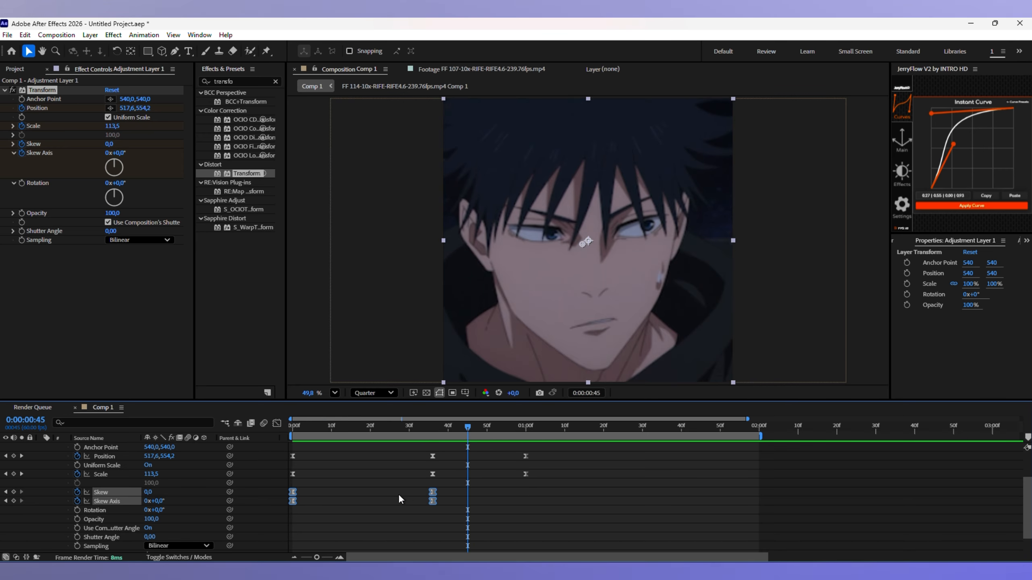
pyautogui.click(398, 494)
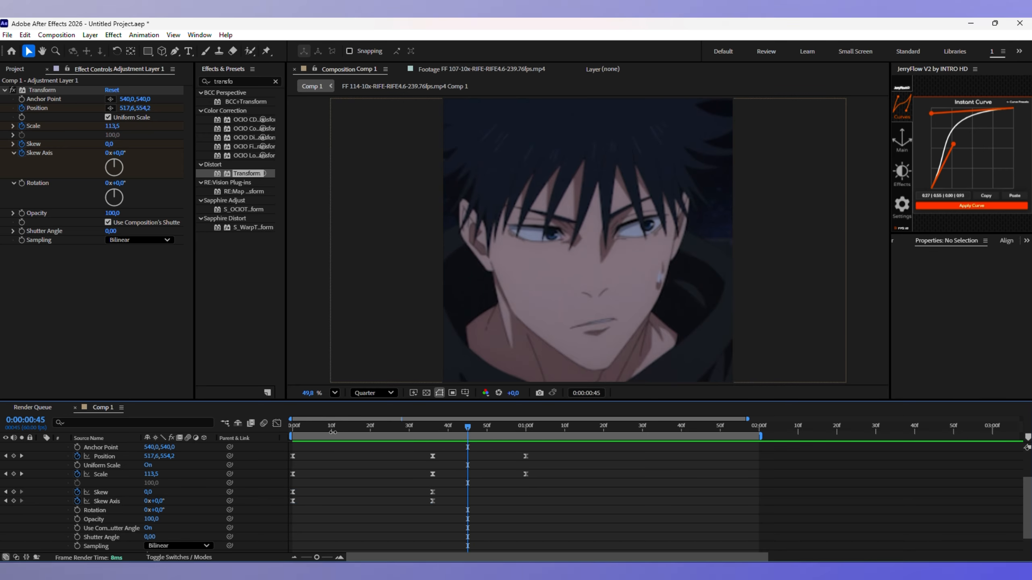
# Step: Apply a 0.28, 0.00, 0.04, 1.00 curve to the Skew and Skew Axis keyframes between 0:00 and frame 36, and preview
pyautogui.moveTo(400, 427); pyautogui.dragTo(304, 431)
pyautogui.moveTo(463, 490); pyautogui.dragTo(290, 509)
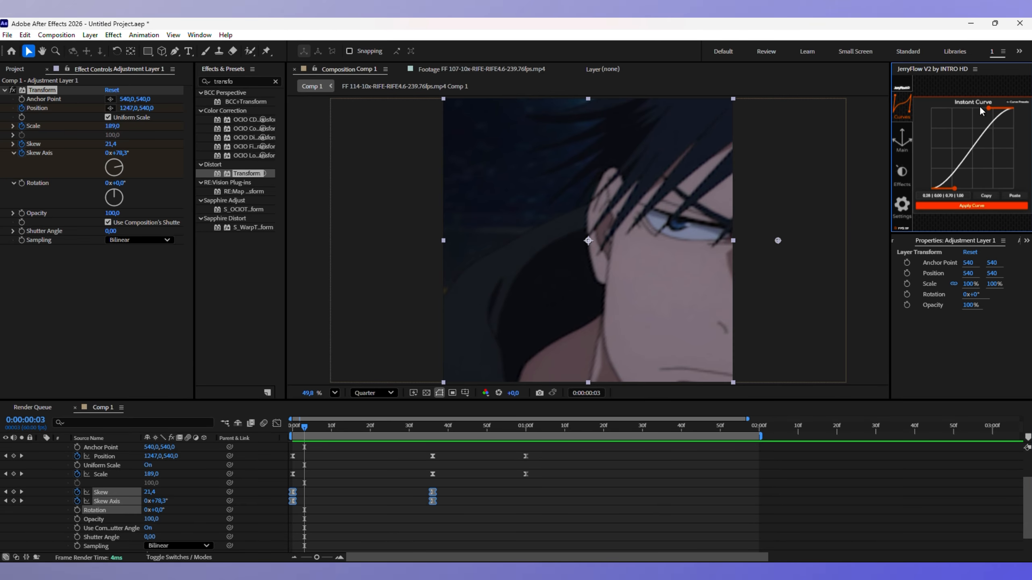
pyautogui.moveTo(305, 428); pyautogui.dragTo(292, 429)
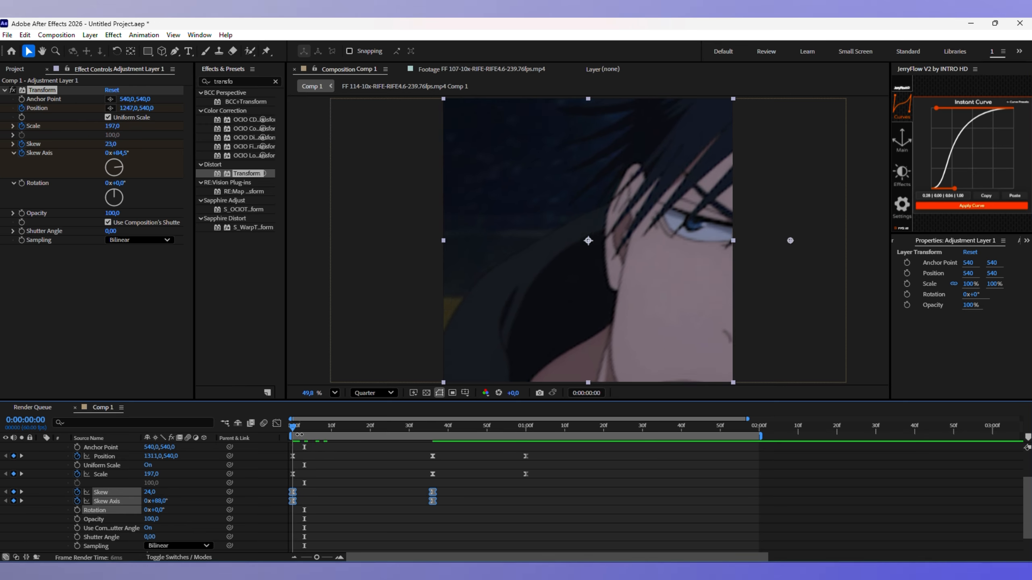
pyautogui.press('space')
pyautogui.press('space')
# Step: Reshape the first handle of the skew curve to 0.45, 0.29 and check the opening frames
pyautogui.moveTo(952, 190); pyautogui.dragTo(966, 179)
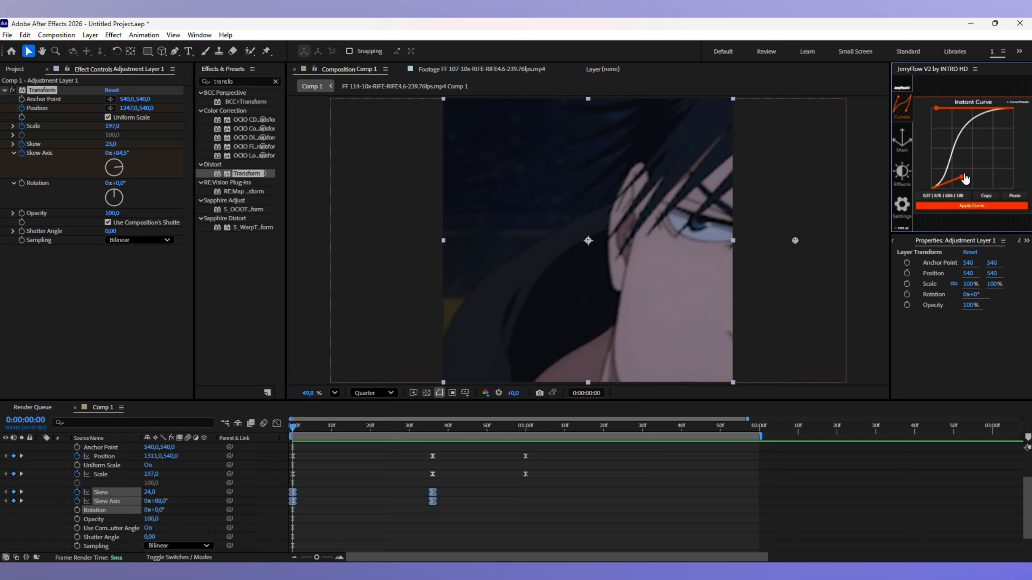
pyautogui.click(953, 206)
pyautogui.press('space')
pyautogui.click(319, 427)
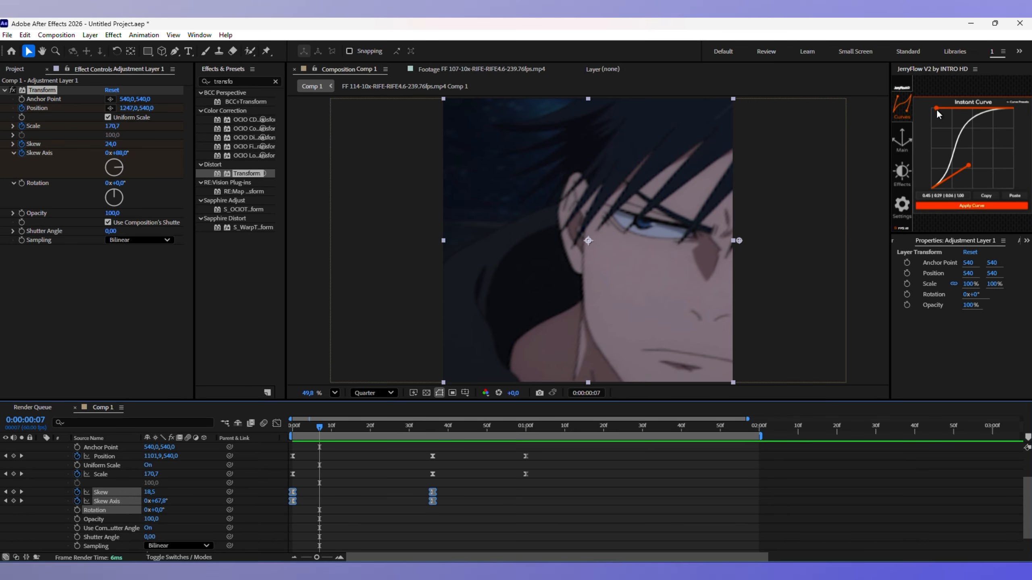
# Step: Reshape the second handle of the skew curve to 0.17, 0.76, apply it, and preview the animation
pyautogui.moveTo(936, 109); pyautogui.dragTo(946, 128)
pyautogui.click(947, 208)
pyautogui.press('space')
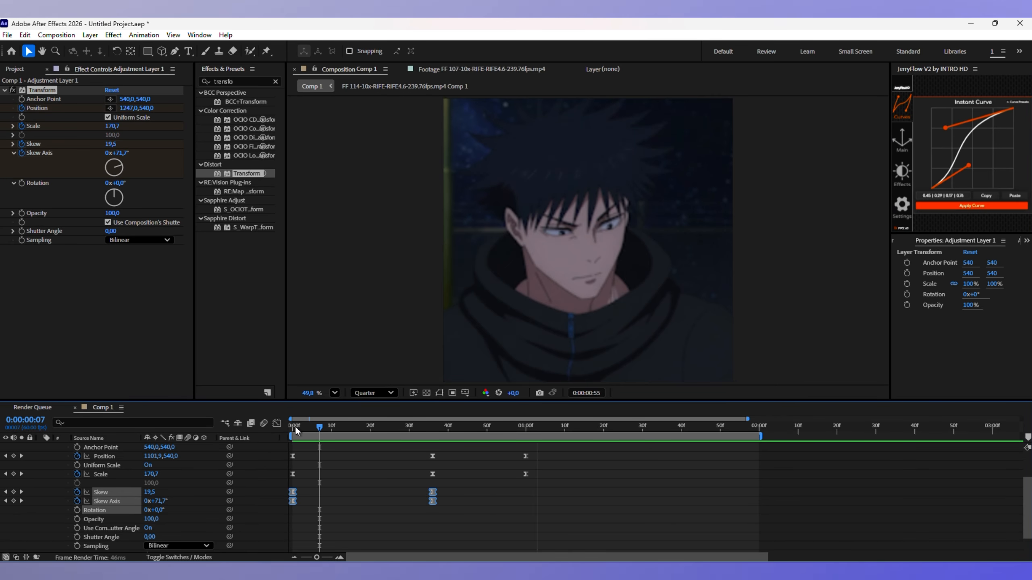
# Step: Reshape the second handle of the skew curve to 0.22, 0.95, apply it, and preview the opening frames
pyautogui.click(294, 428)
pyautogui.press('space')
pyautogui.moveTo(295, 428); pyautogui.dragTo(379, 428)
pyautogui.moveTo(946, 129); pyautogui.dragTo(949, 120)
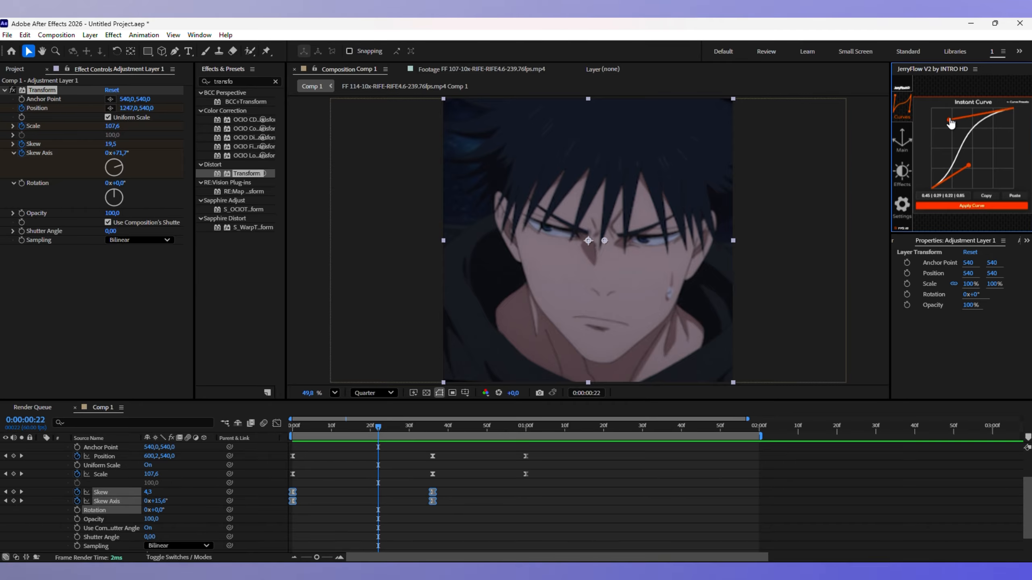
pyautogui.click(936, 208)
pyautogui.press('space')
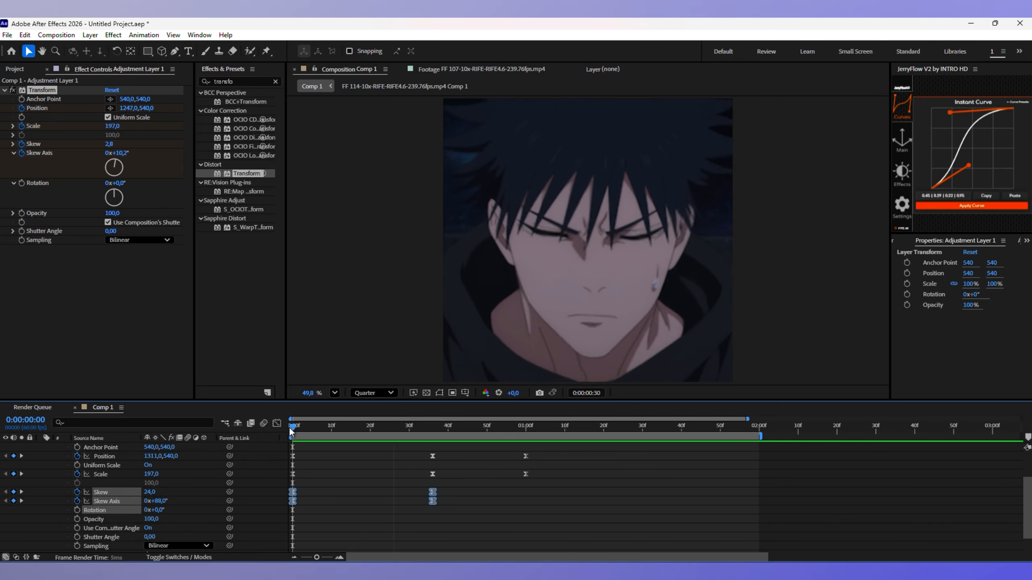
pyautogui.scroll(2, 513, 536)
# Step: On the second clip's adjustment layer, set Skew to 18 and Skew Axis to 49° at 1:00
pyautogui.click(526, 425)
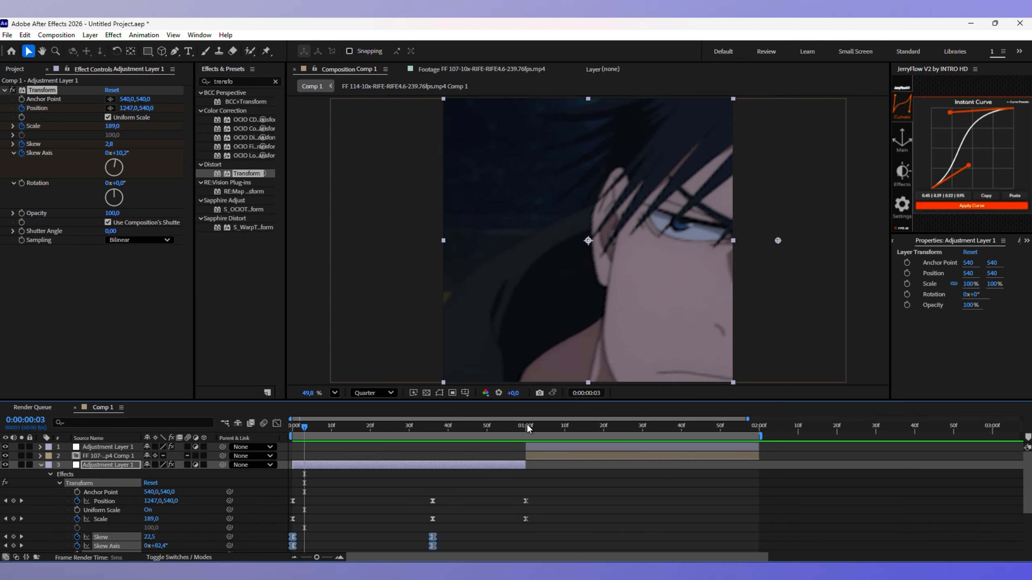
pyautogui.click(542, 447)
pyautogui.click(40, 447)
pyautogui.scroll(-1, 138, 488)
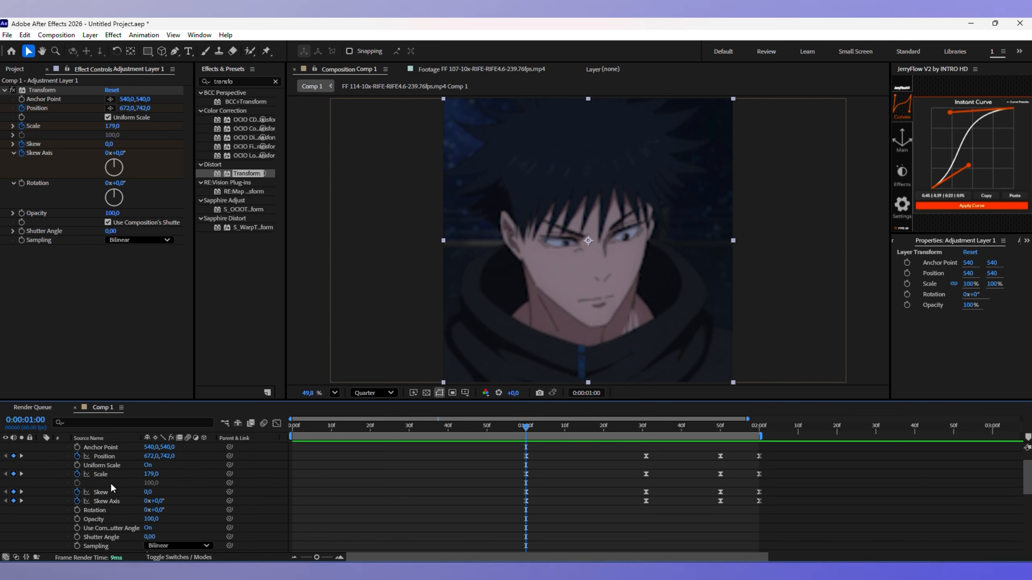
pyautogui.moveTo(147, 492); pyautogui.dragTo(174, 498)
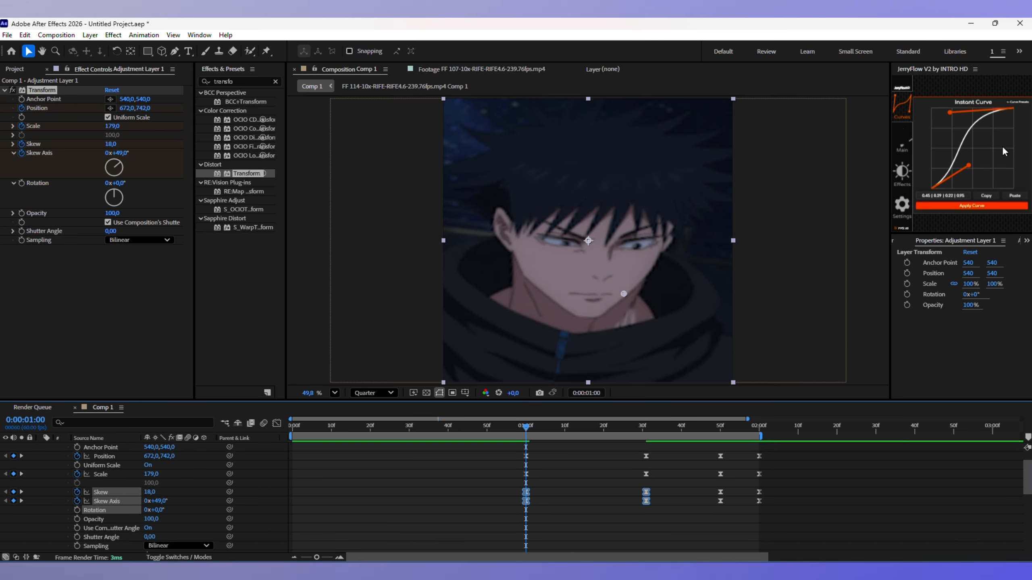
# Step: Apply a 0.02, 0.44, 0.22, 0.95 curve to the first skew keyframe pair, set Skew Axis to 93° at 1:00, and preview
pyautogui.moveTo(968, 168); pyautogui.dragTo(933, 153)
pyautogui.moveTo(492, 427); pyautogui.dragTo(525, 433)
pyautogui.click(473, 474)
pyautogui.moveTo(165, 501); pyautogui.dragTo(182, 503)
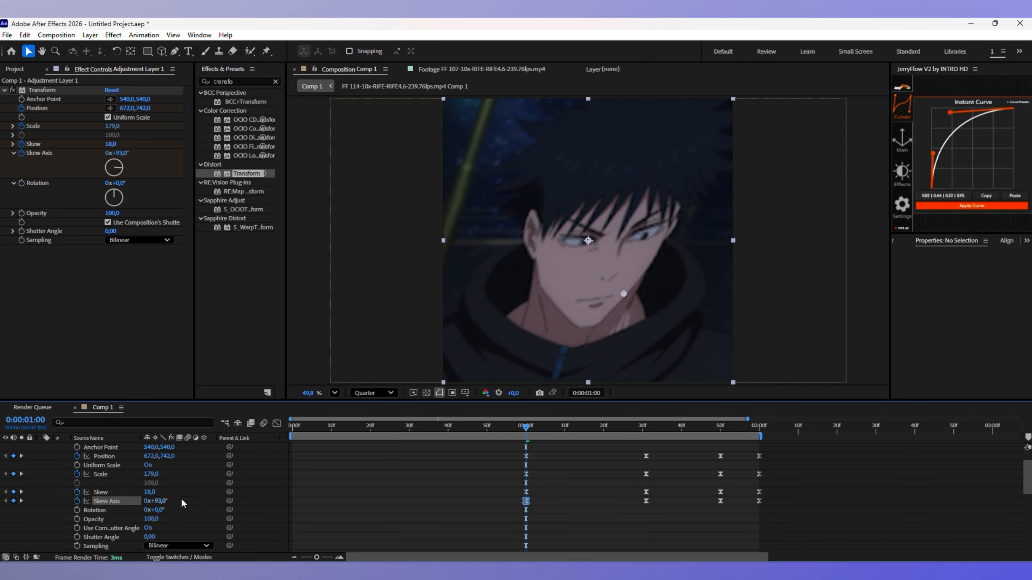
pyautogui.moveTo(527, 427); pyautogui.dragTo(200, 444)
pyautogui.press('space')
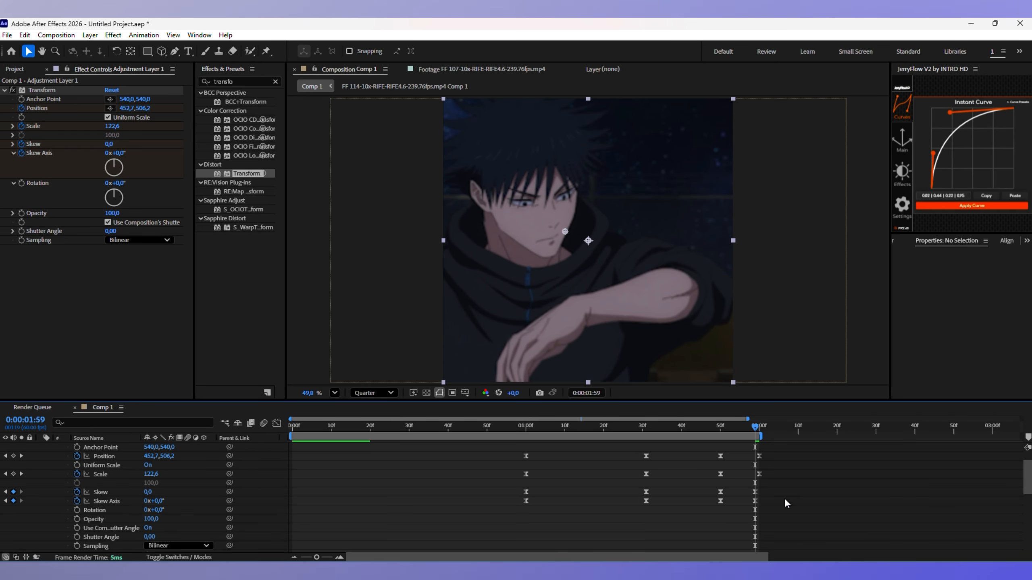
# Step: Skew the second clip's ending keyframes at 2:00, apply a 1.00, 0.00, 1.00, 1.00 curve from 1:50, and preview
pyautogui.moveTo(145, 493); pyautogui.dragTo(160, 492)
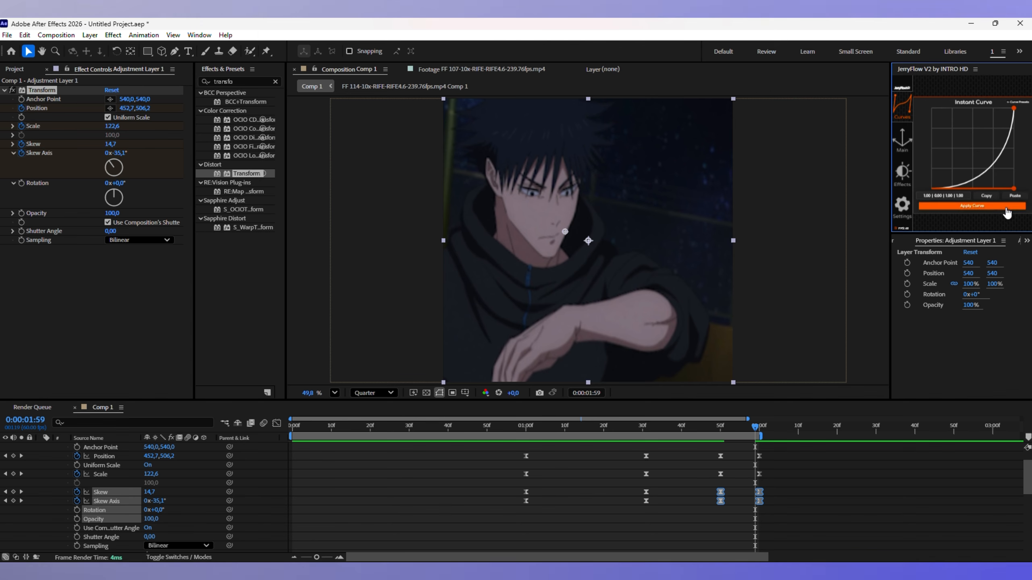
pyautogui.press('space')
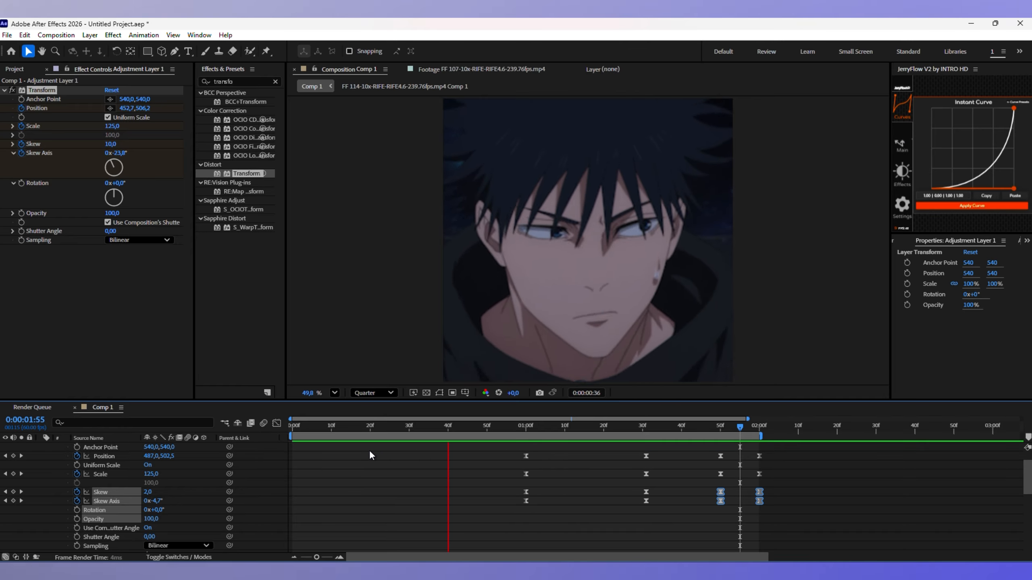
pyautogui.scroll(3, 145, 453)
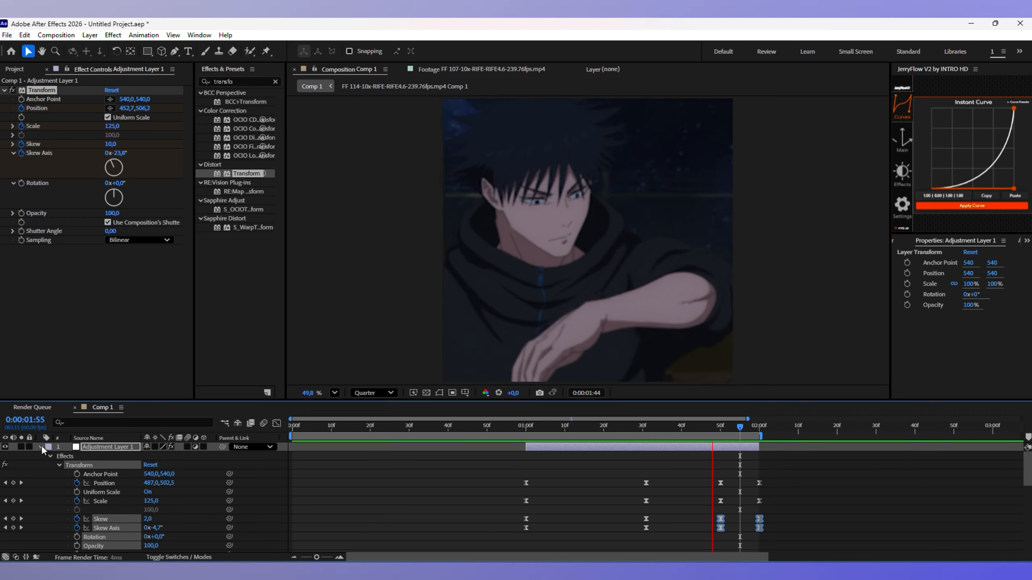
pyautogui.click(41, 445)
pyautogui.click(41, 465)
pyautogui.moveTo(339, 426); pyautogui.dragTo(506, 446)
# Step: Find S_BlurMoCurves by searching for "blurmo" and apply it to both the FF 114 and FF 107 clip layers
pyautogui.click(276, 82)
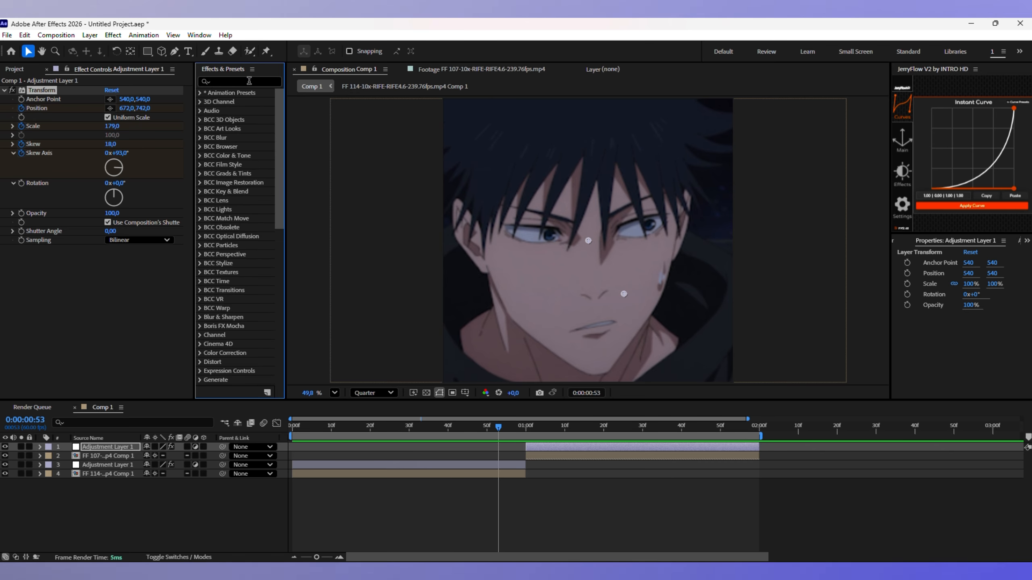
pyautogui.write('blurmo')
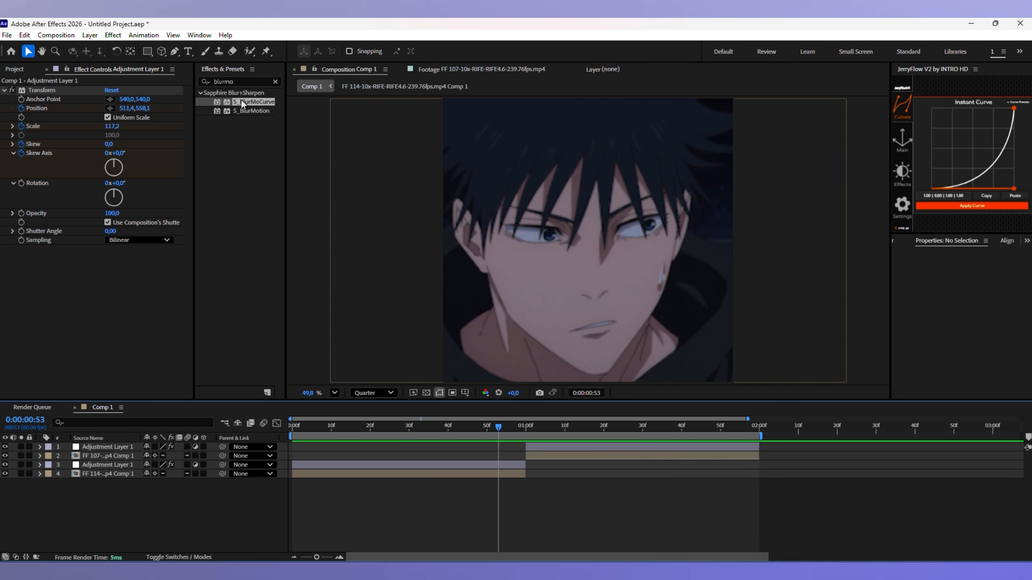
pyautogui.moveTo(242, 104); pyautogui.dragTo(497, 471)
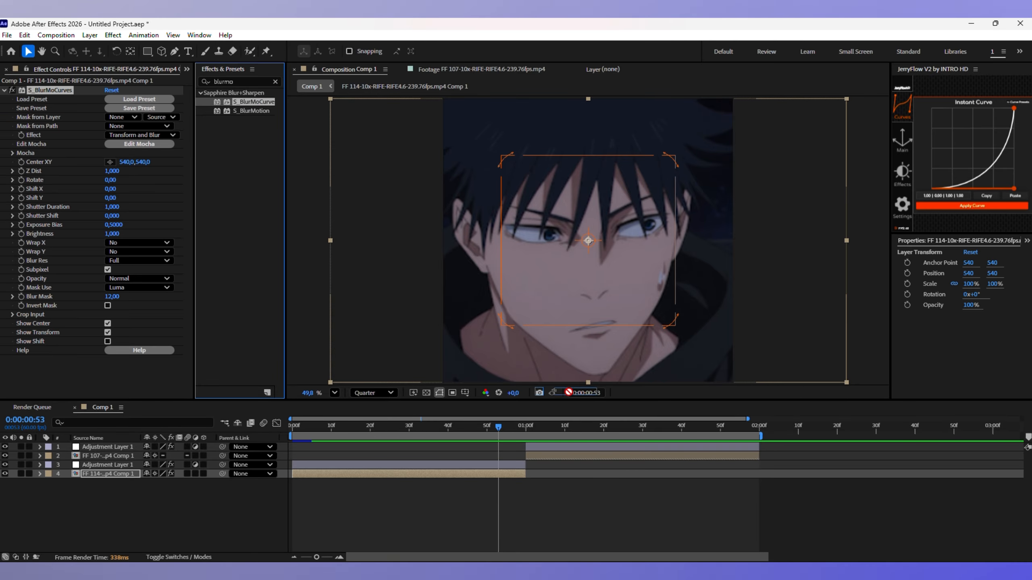
pyautogui.moveTo(568, 392); pyautogui.dragTo(550, 460)
pyautogui.hotkey('ctrl', 'z')
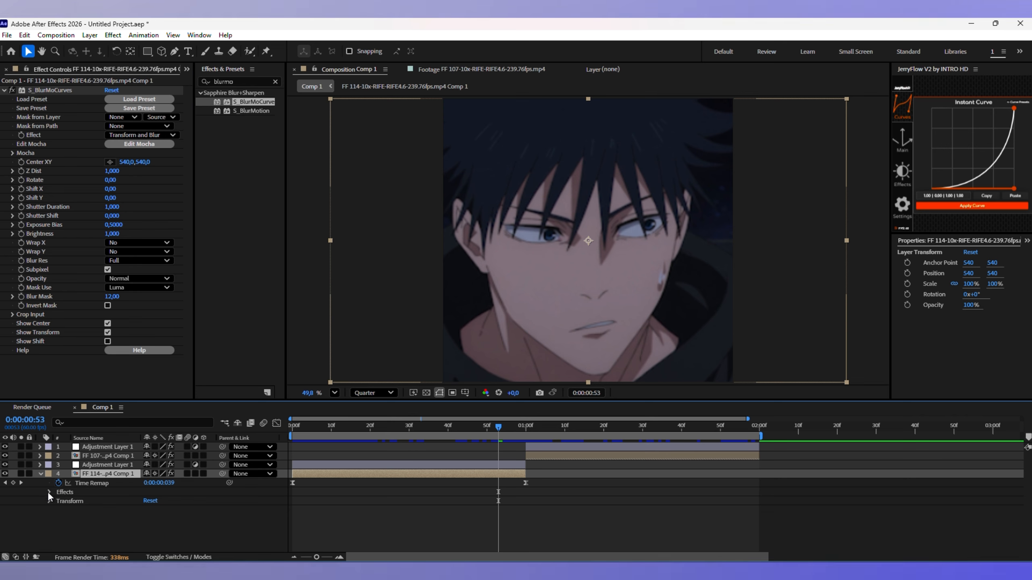
# Step: Start Z Dist keyframes at frame 47 on the FF 114 clip's S_BlurMoCurves and move its center to about 417.5, 523.9
pyautogui.scroll(-3, 77, 515)
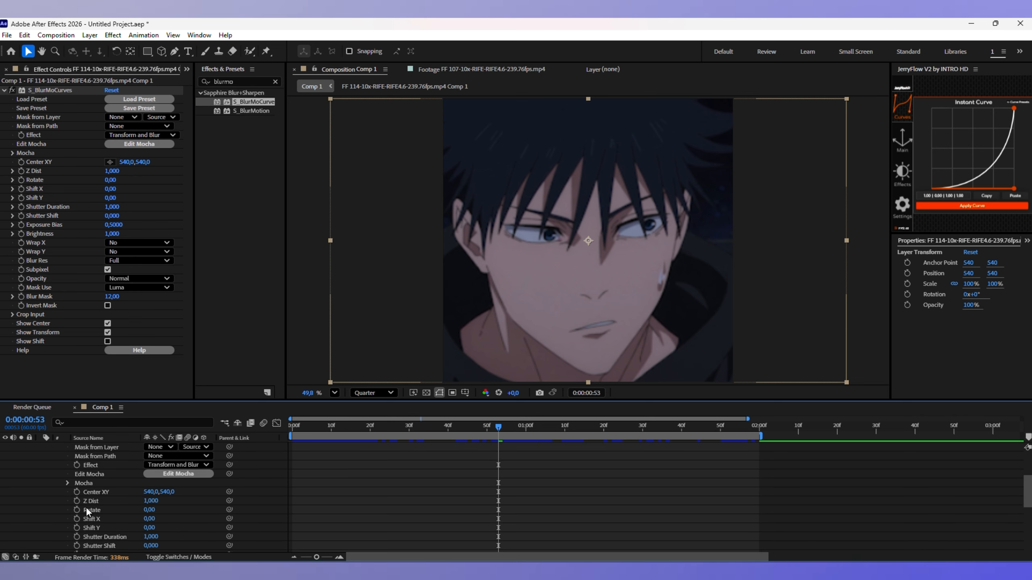
pyautogui.scroll(3, 503, 506)
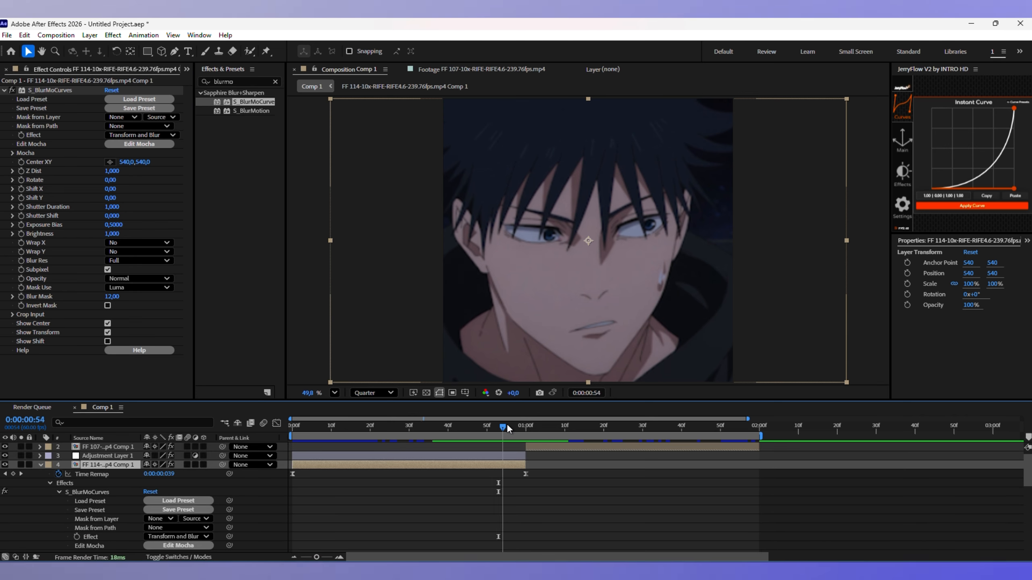
pyautogui.moveTo(506, 424); pyautogui.dragTo(478, 428)
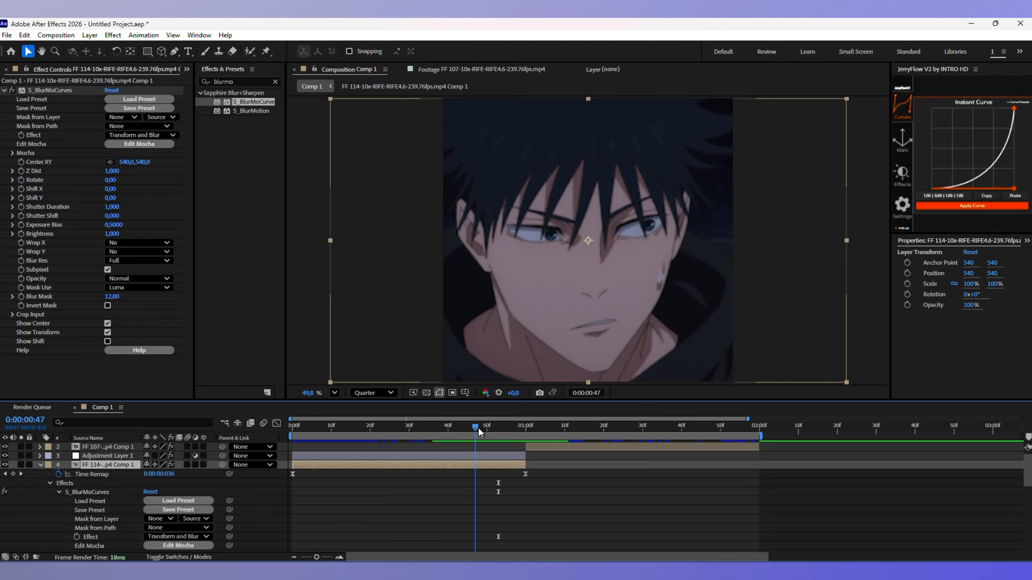
pyautogui.scroll(-3, 443, 497)
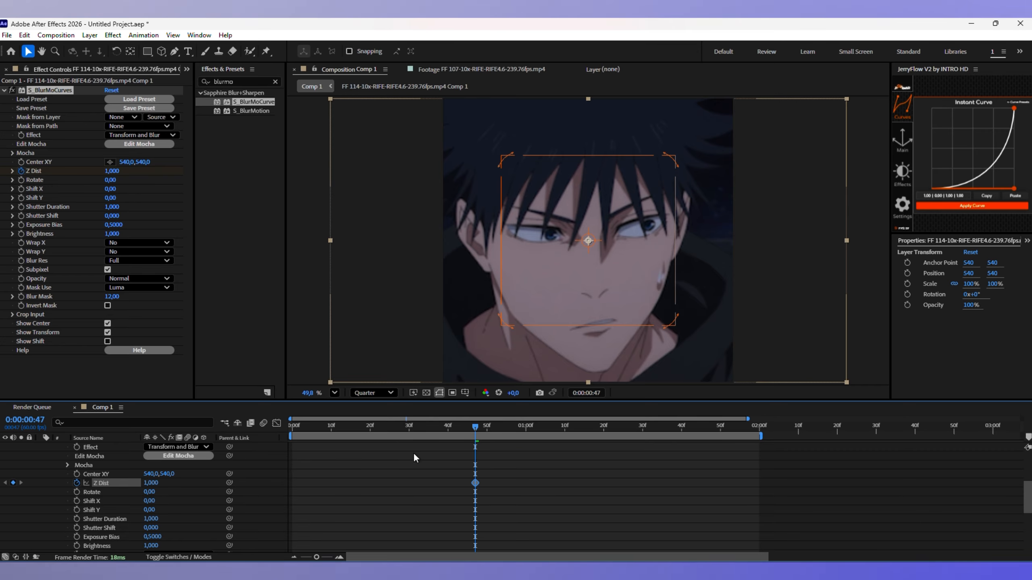
pyautogui.moveTo(594, 244); pyautogui.dragTo(561, 240)
pyautogui.scroll(1, 489, 438)
pyautogui.scroll(2, 489, 438)
# Step: Set the FF 114 clip's Z Dist to 1.330 at frame 56
pyautogui.moveTo(479, 427); pyautogui.dragTo(511, 430)
pyautogui.scroll(-2, 509, 486)
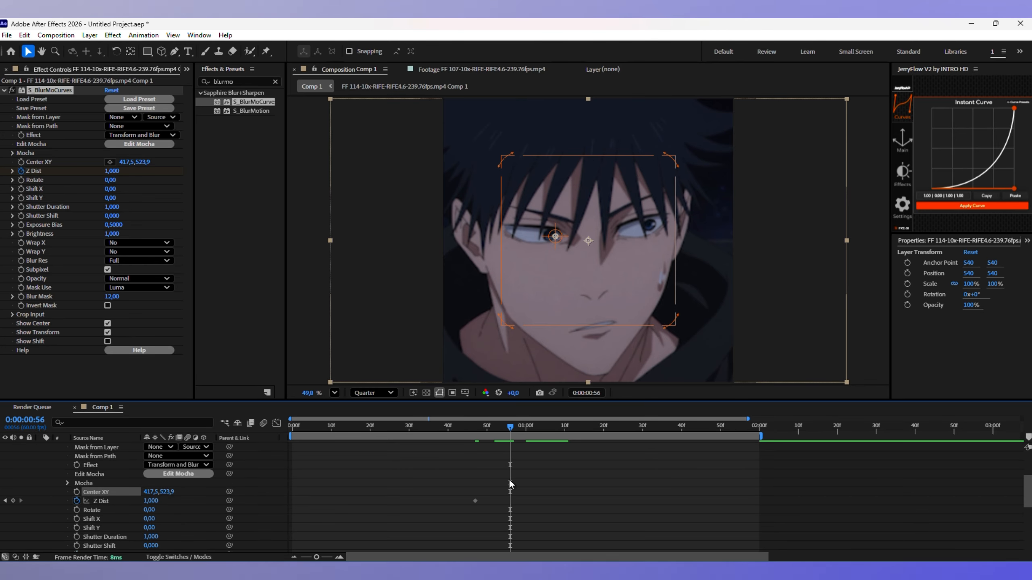
pyautogui.moveTo(155, 504); pyautogui.dragTo(180, 505)
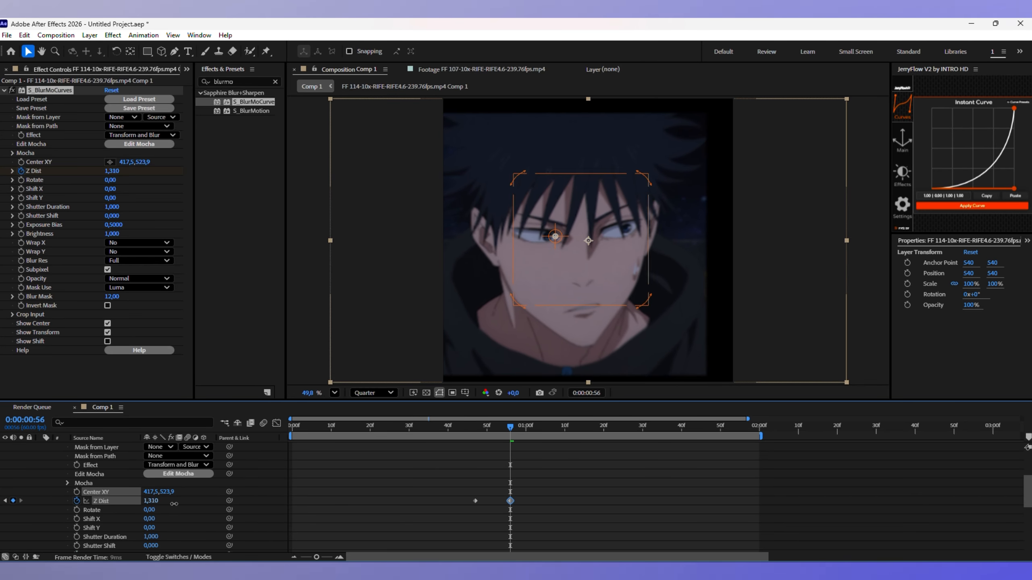
# Step: Set Wrap X and Wrap Y of the FF 114 clip's S_BlurMoCurves to Reflect
pyautogui.scroll(-2, 175, 508)
pyautogui.click(165, 519)
pyautogui.click(174, 553)
pyautogui.click(177, 528)
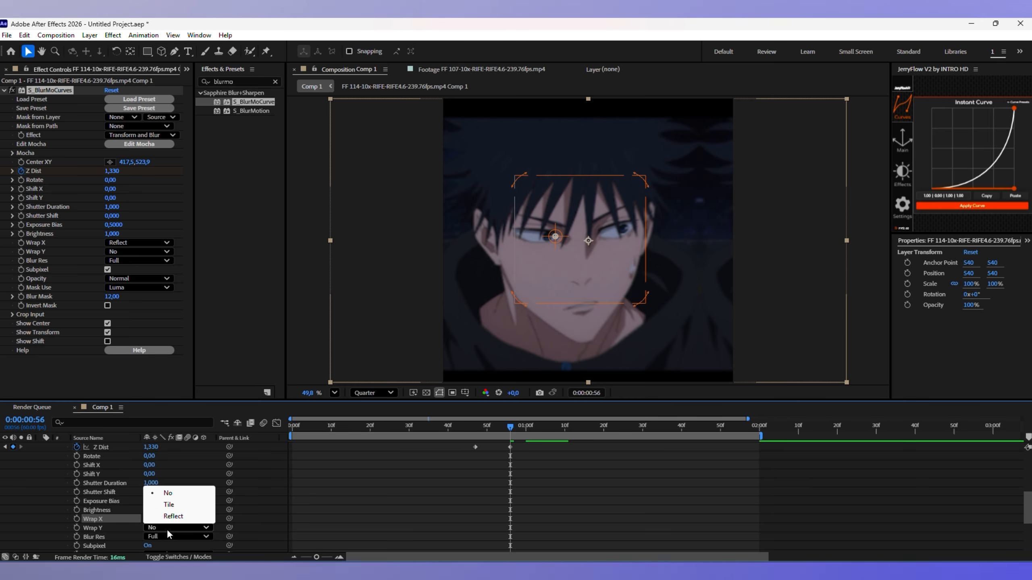
pyautogui.click(173, 516)
# Step: Move the ending Z Dist keyframe to 1:00, apply the 1.00, 0.00, 1.00, 1.00 curve to both Z Dist keyframes, and check the zoom
pyautogui.scroll(3, 260, 518)
pyautogui.scroll(3, 524, 475)
pyautogui.moveTo(517, 431); pyautogui.dragTo(525, 433)
pyautogui.scroll(-3, 521, 486)
pyautogui.moveTo(532, 511); pyautogui.dragTo(470, 497)
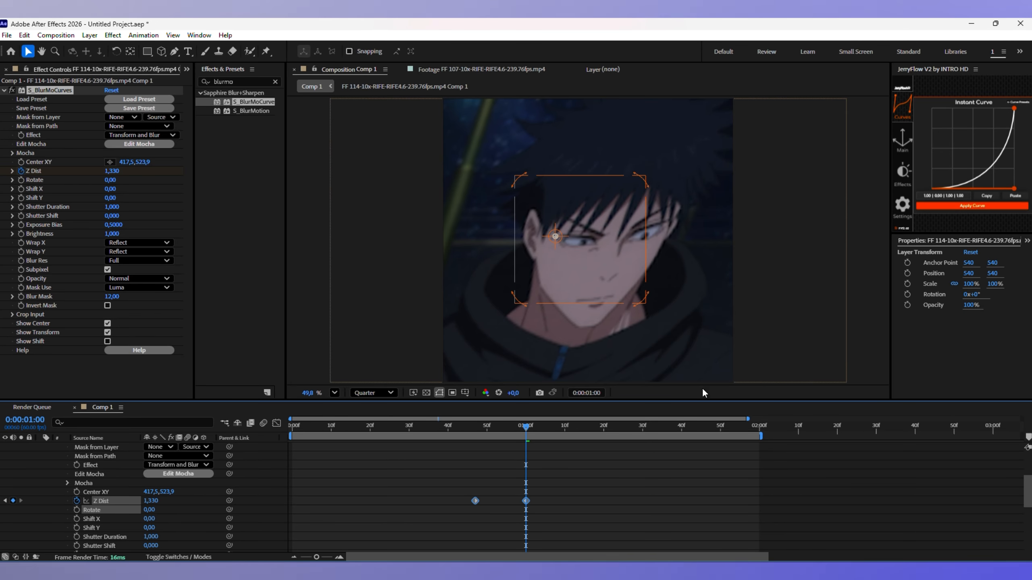
pyautogui.click(947, 207)
pyautogui.moveTo(465, 426); pyautogui.dragTo(445, 434)
pyautogui.click(449, 435)
pyautogui.moveTo(449, 435); pyautogui.dragTo(518, 433)
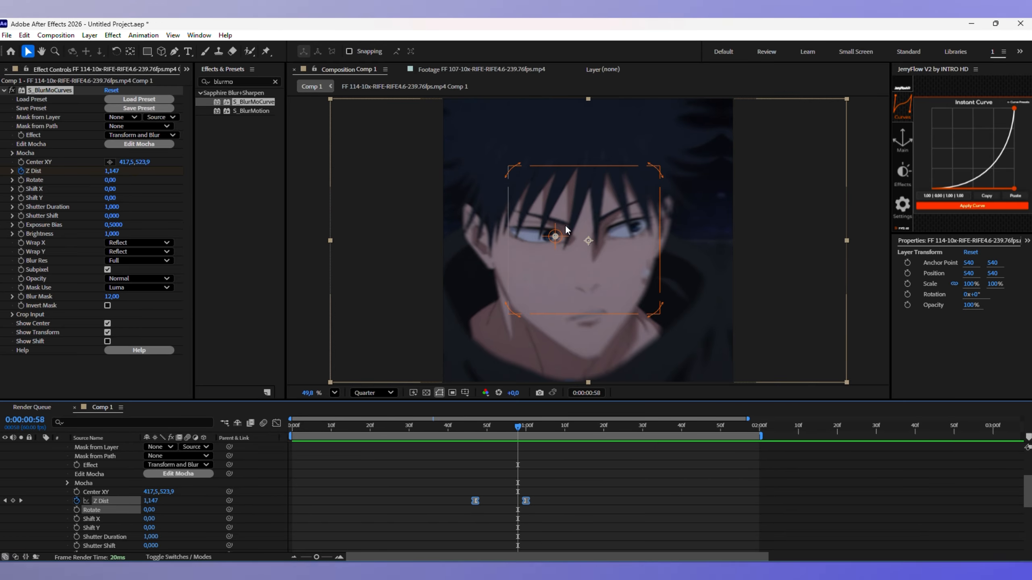
# Step: Move the FF 114 clip's S_BlurMoCurves center to about 383.4, 377.4 and preview the transition
pyautogui.moveTo(555, 236); pyautogui.dragTo(585, 213)
pyautogui.moveTo(477, 430)
pyautogui.mouseDown()
pyautogui.moveTo(550, 432)
pyautogui.moveTo(470, 435)
pyautogui.mouseUp()
pyautogui.press('space')
pyautogui.click(499, 426)
pyautogui.press('space')
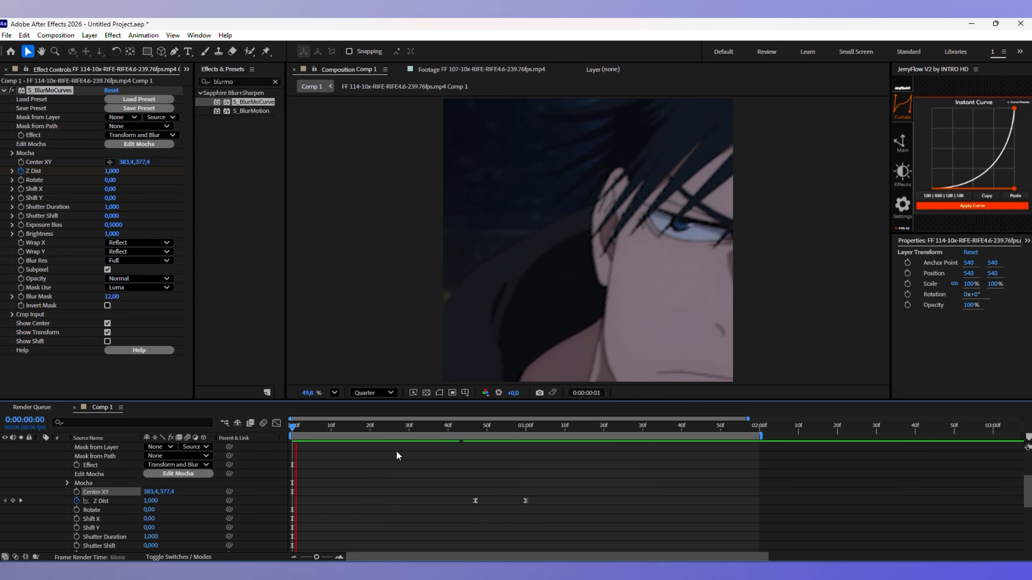
pyautogui.press('space')
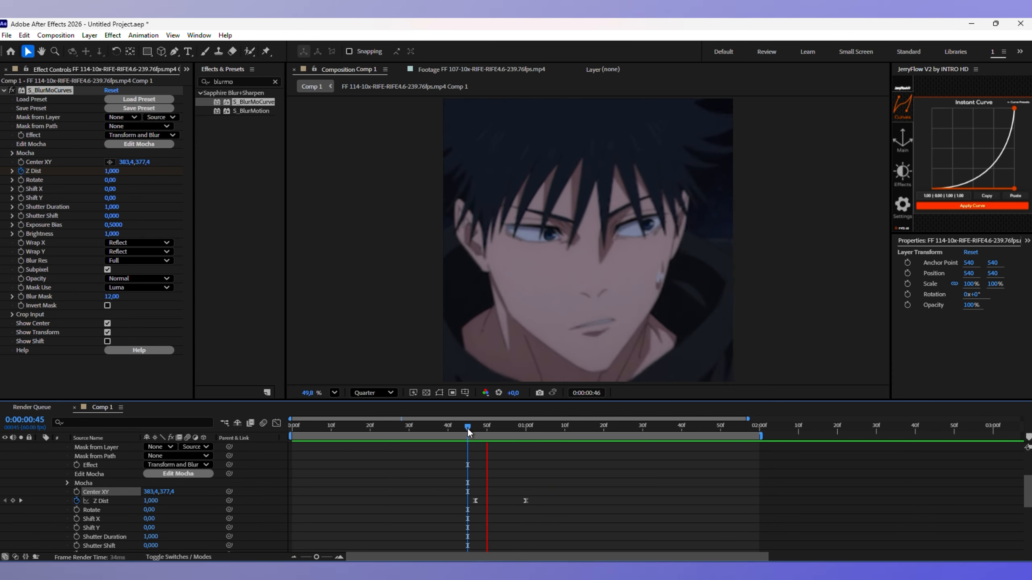
# Step: Move the starting Z Dist keyframe to about frame 42, reapply the 1.00, 0.00, 1.00, 1.00 curve, and preview
pyautogui.moveTo(475, 501); pyautogui.dragTo(544, 494)
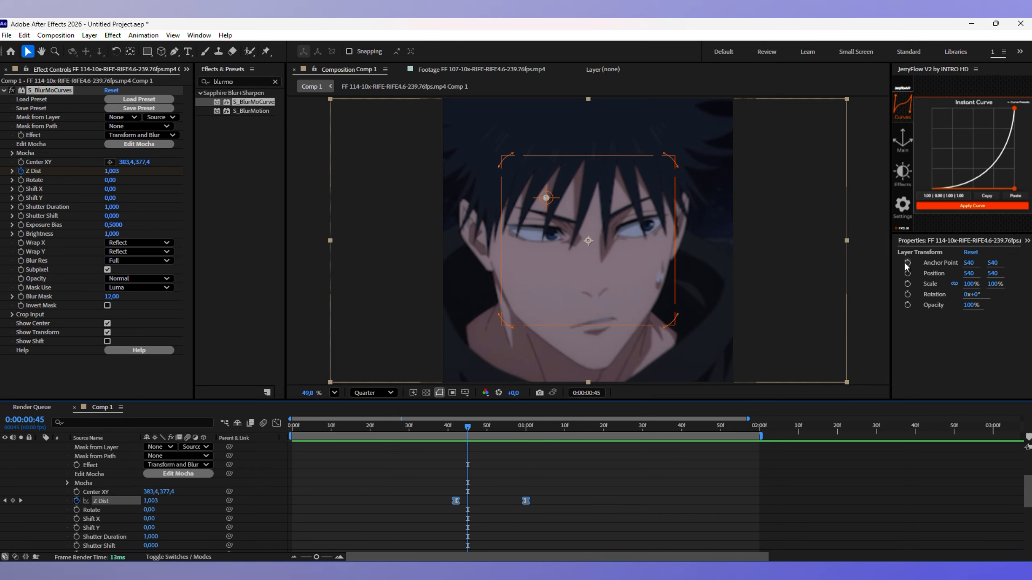
pyautogui.click(929, 208)
pyautogui.click(435, 428)
pyautogui.press('space')
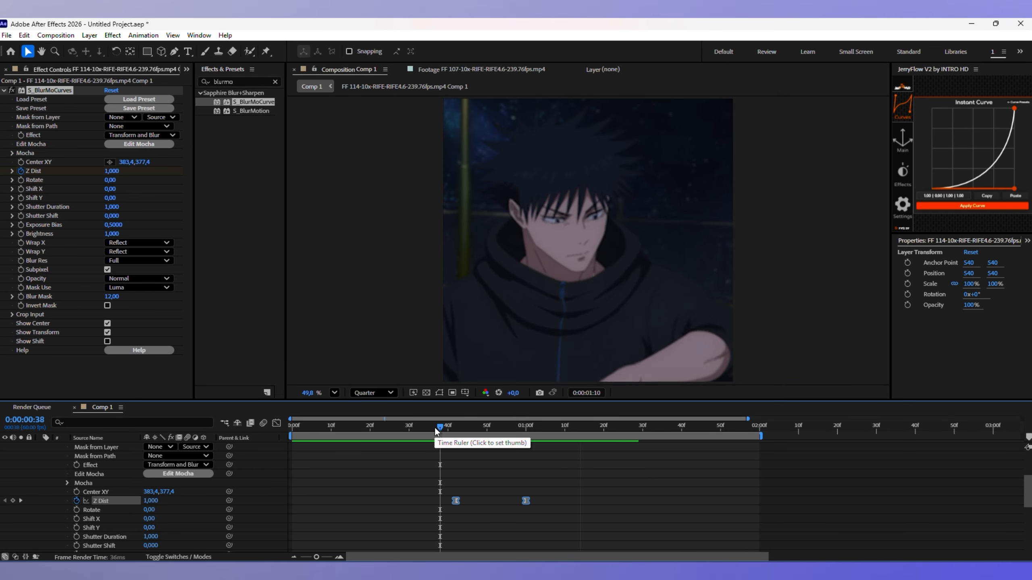
pyautogui.scroll(3, 519, 467)
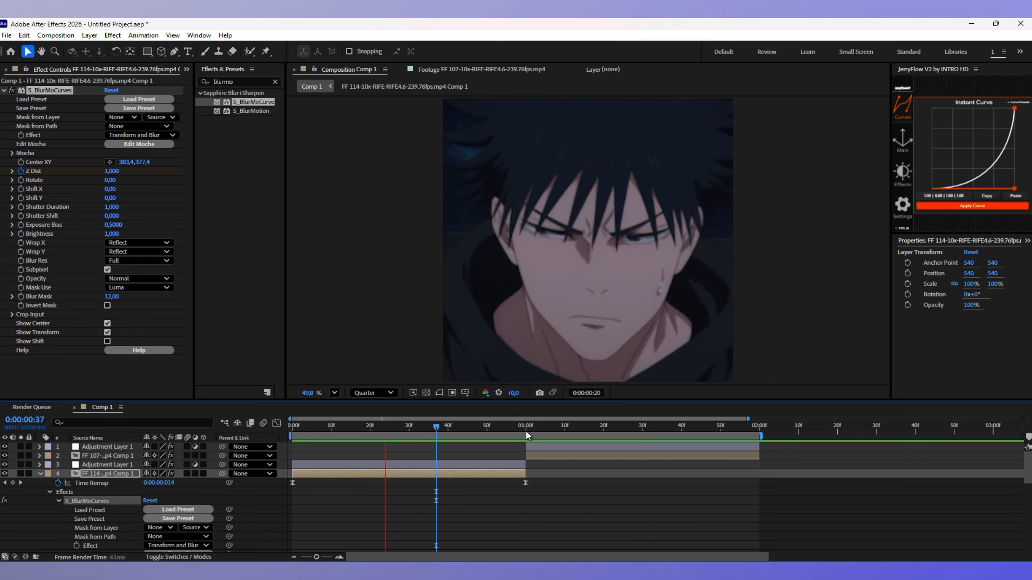
# Step: Open the FF 107 clip's S_BlurMoCurves settings and start a Z Dist keyframe at 1:51
pyautogui.moveTo(760, 438); pyautogui.dragTo(725, 429)
pyautogui.press('space')
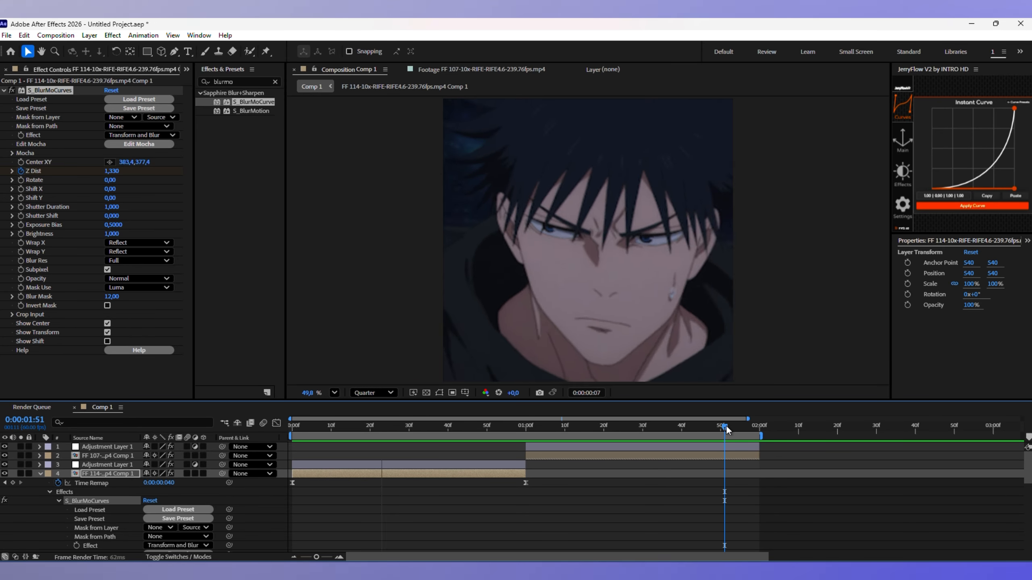
pyautogui.press('space')
pyautogui.click(40, 474)
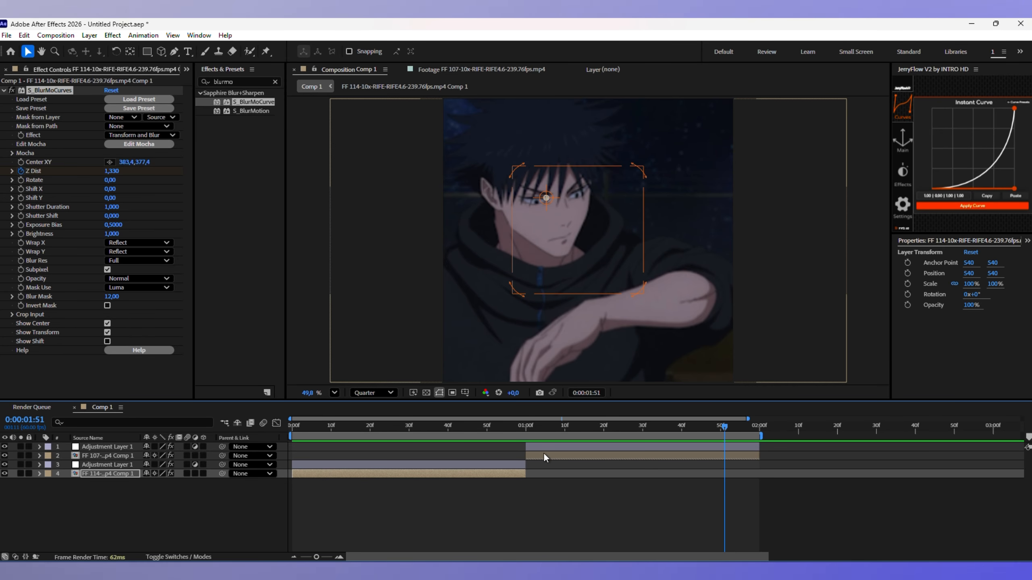
pyautogui.click(547, 452)
pyautogui.click(536, 455)
pyautogui.click(39, 455)
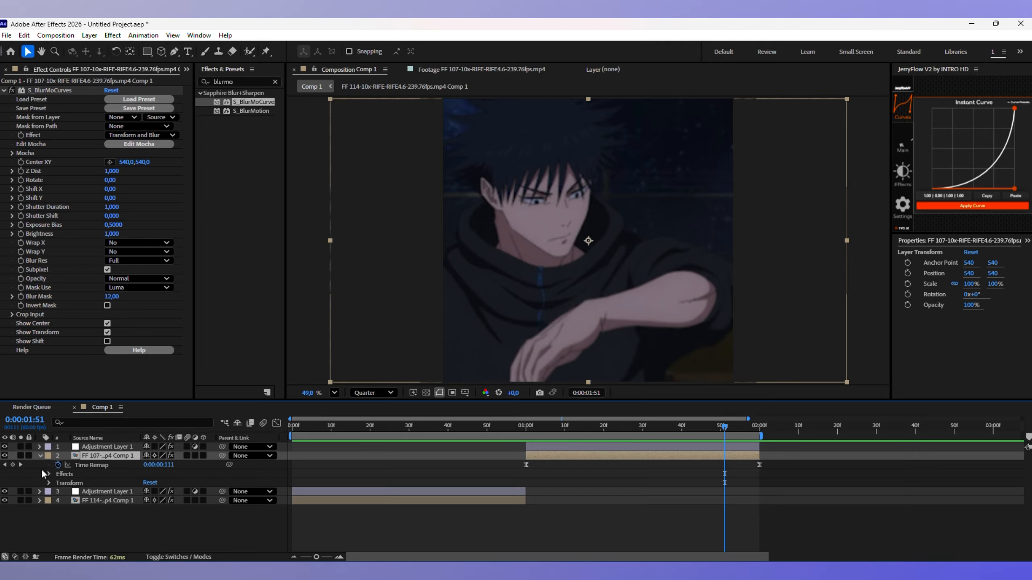
pyautogui.click(48, 474)
pyautogui.click(57, 483)
pyautogui.scroll(-3, 71, 512)
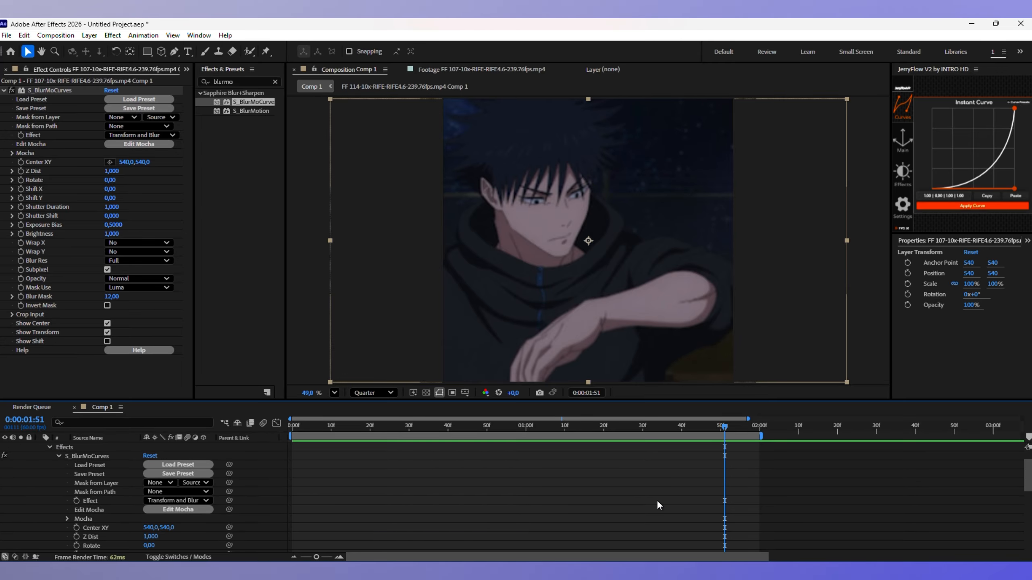
pyautogui.click(76, 510)
# Step: At 1:58, move the FF 107 clip's S_BlurMoCurves center to about 104.4, 507.9
pyautogui.scroll(1, 77, 514)
pyautogui.click(737, 429)
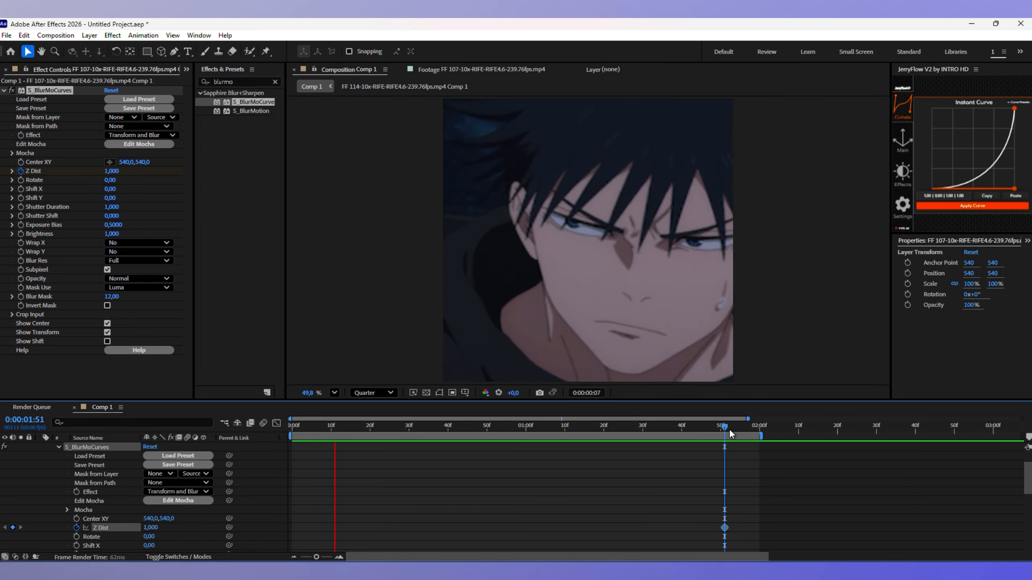
pyautogui.moveTo(596, 251); pyautogui.dragTo(573, 245)
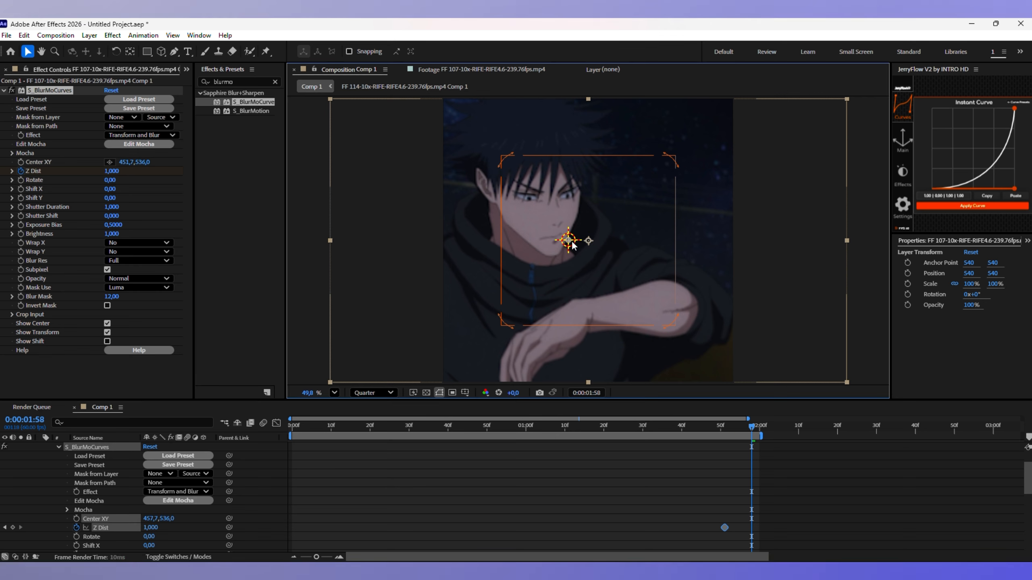
pyautogui.scroll(-2, 209, 479)
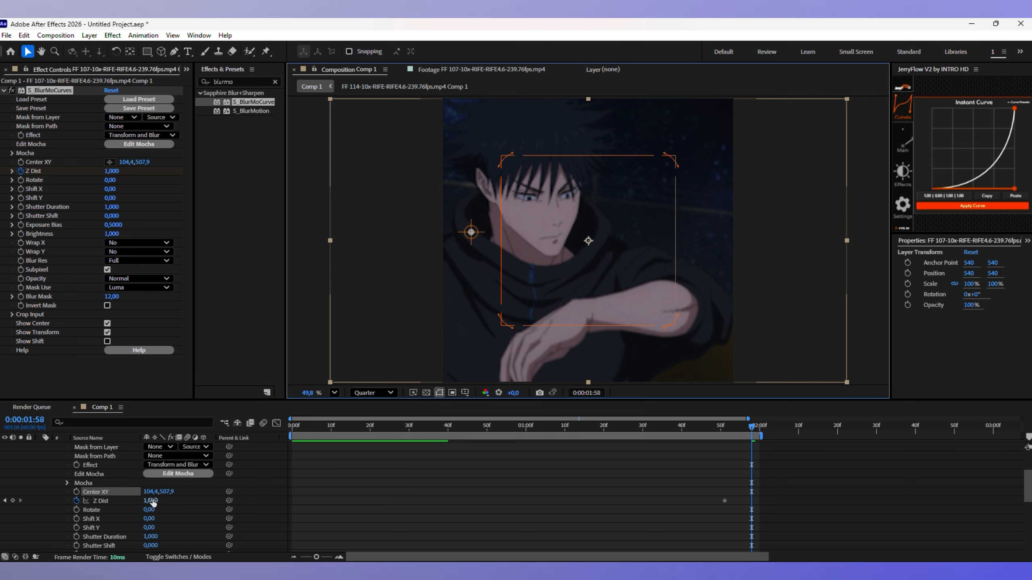
# Step: At 1:58, set the FF 107 clip's Z Dist to 1.130 and move the S_BlurMoCurves center to about 20.1, 515.9
pyautogui.moveTo(151, 500); pyautogui.dragTo(161, 501)
pyautogui.moveTo(479, 232); pyautogui.dragTo(474, 233)
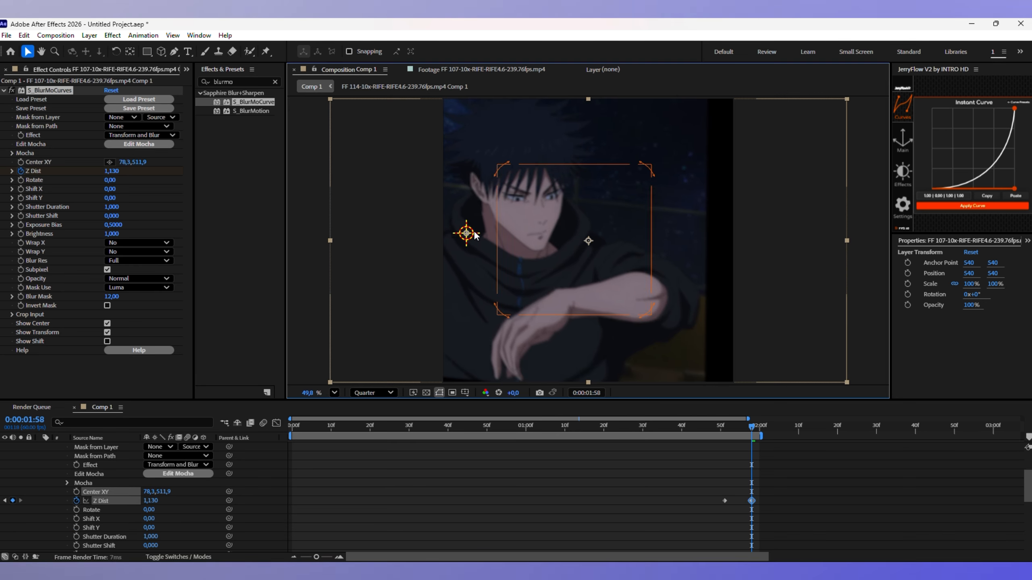
# Step: Set Wrap X and Wrap Y to Reflect in the FF 107 clip's S_BlurMoCurves effect
pyautogui.scroll(-3, 201, 465)
pyautogui.click(177, 528)
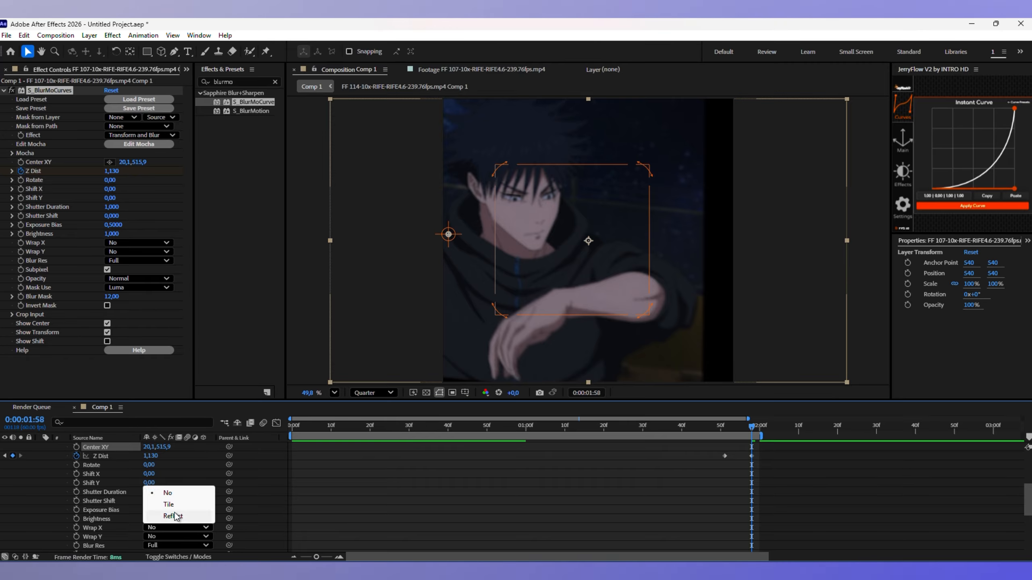
pyautogui.click(173, 525)
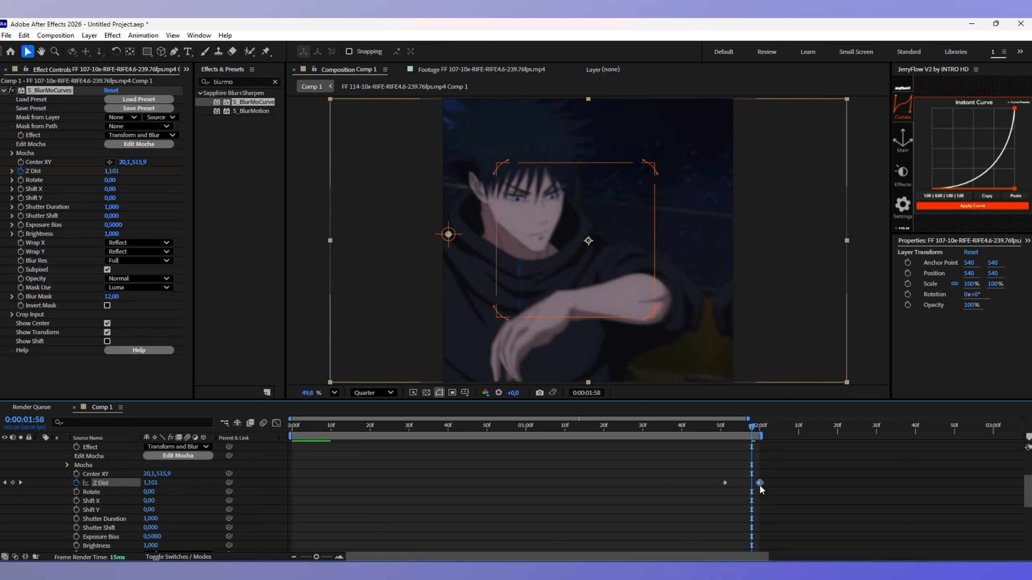
# Step: Space the FF 107 clip's Z Dist keyframes from about 1:46 to the clip's end, apply the 1.00, 0.00, 1.00, 1.00 curve, and preview
pyautogui.moveTo(761, 490); pyautogui.dragTo(726, 495)
pyautogui.click(972, 205)
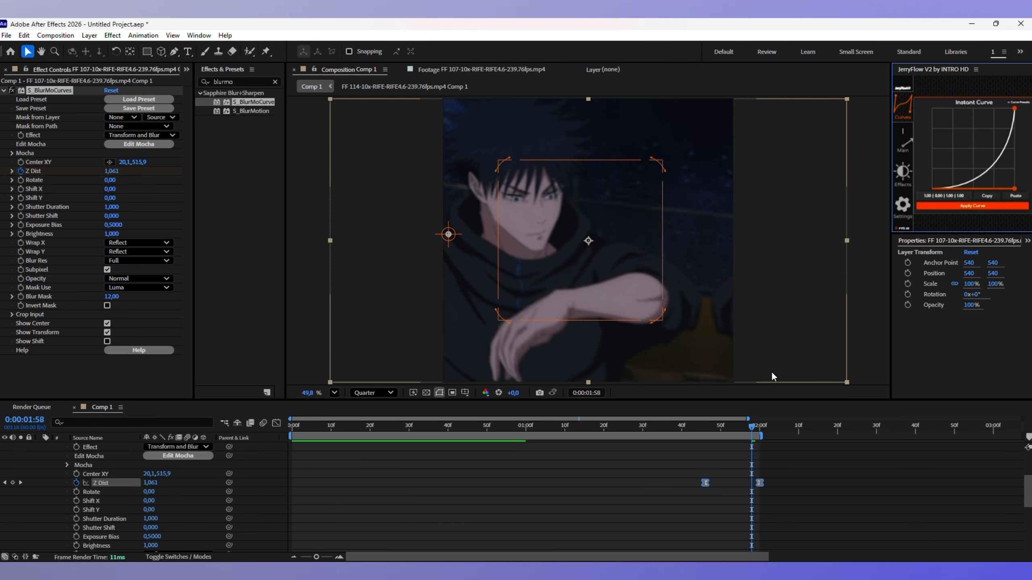
pyautogui.click(674, 429)
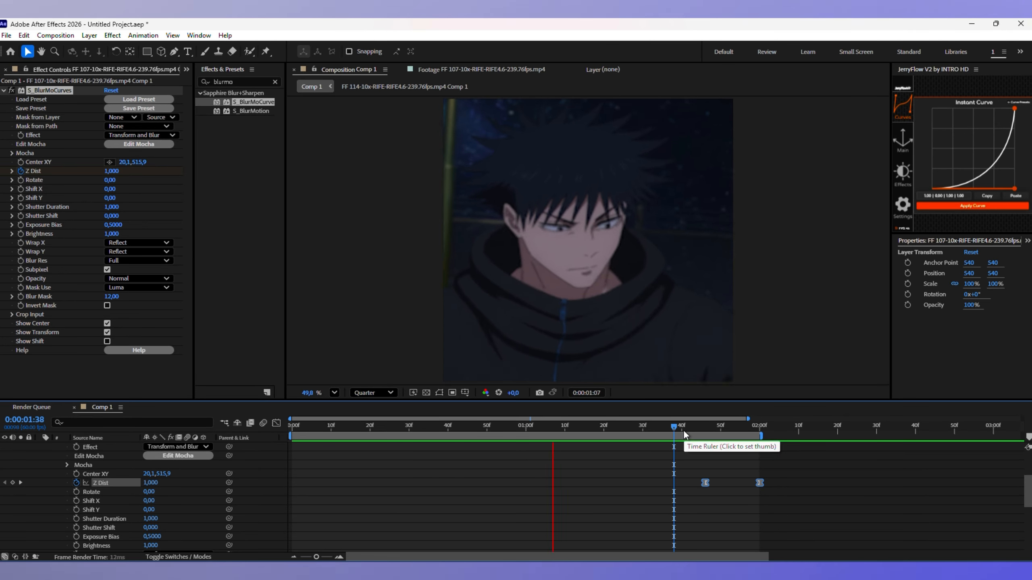
pyautogui.moveTo(684, 430); pyautogui.dragTo(656, 430)
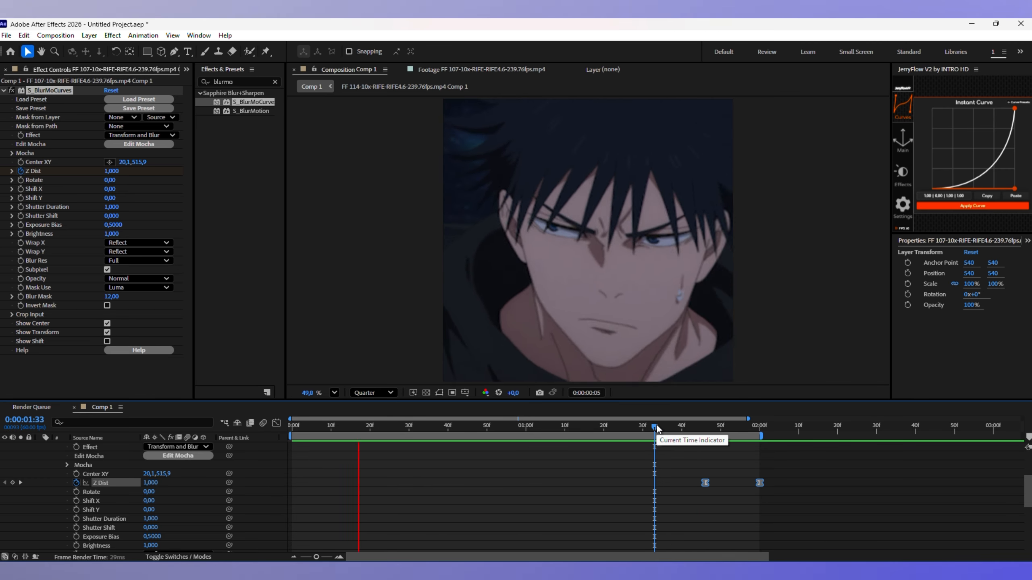
pyautogui.press('space')
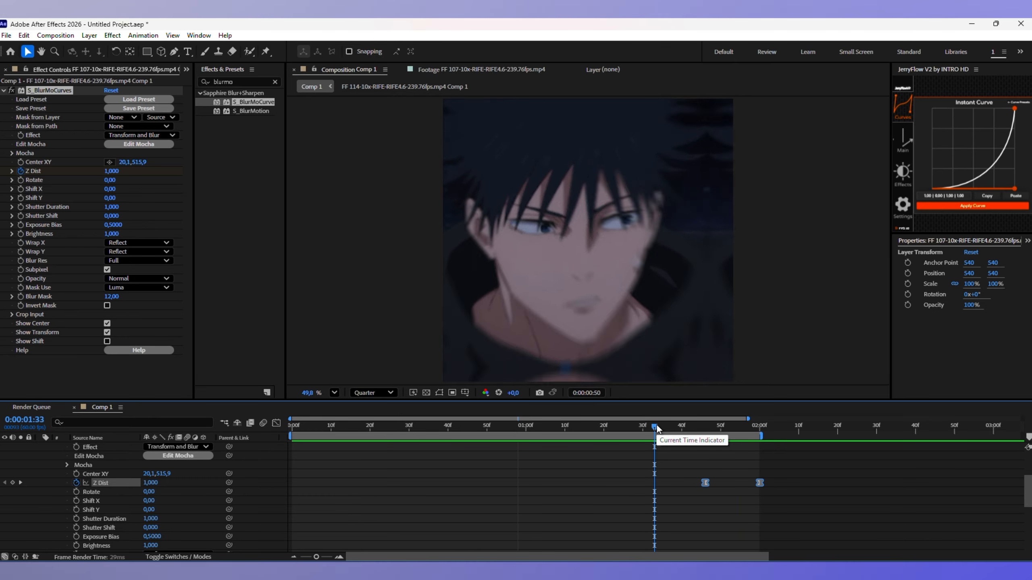
# Step: Collapse the FF 107 layer, go to 0:54 and add a new adjustment layer above all layers
pyautogui.scroll(3, 498, 490)
pyautogui.click(39, 456)
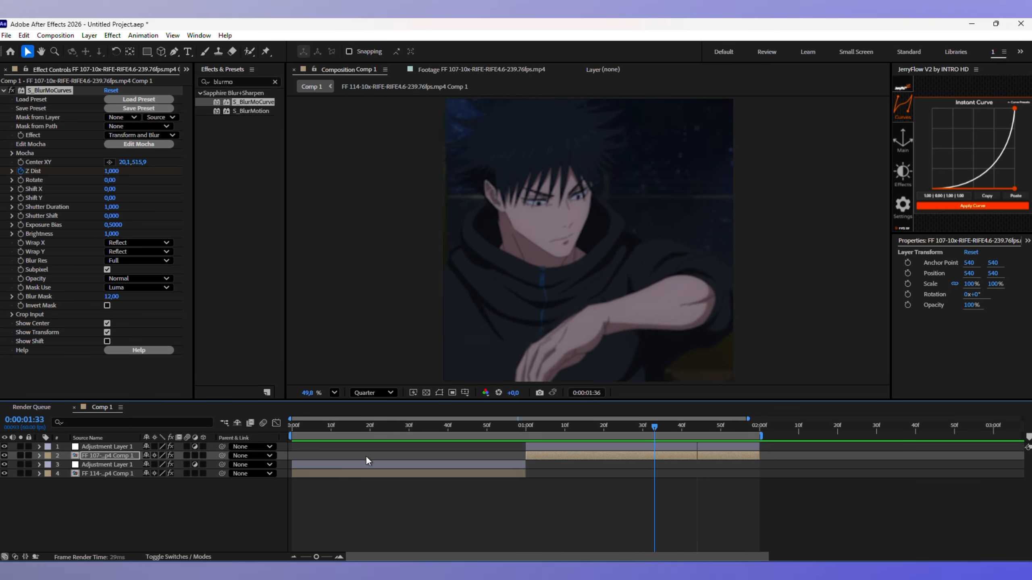
pyautogui.click(507, 428)
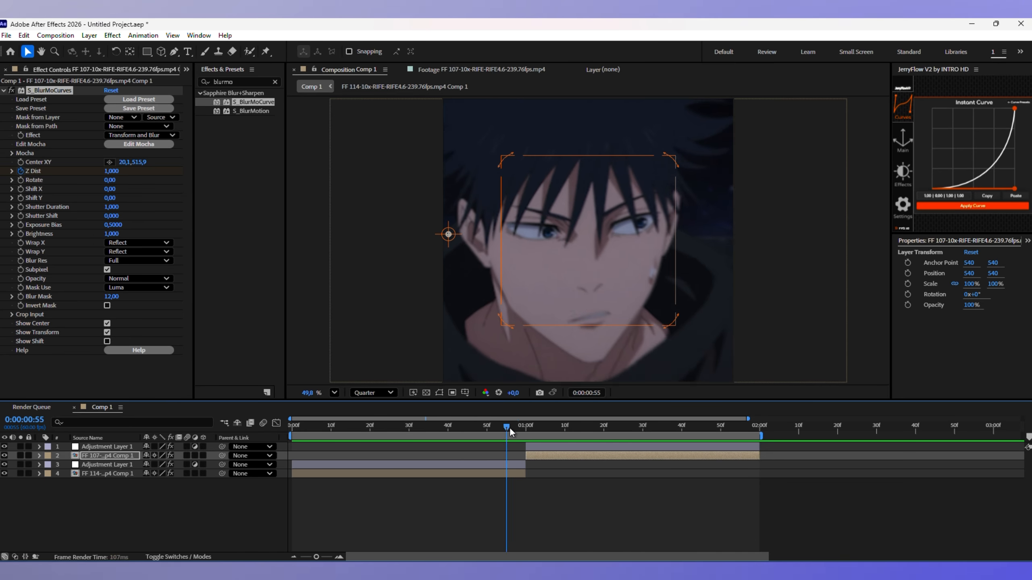
pyautogui.moveTo(509, 427)
pyautogui.mouseDown()
pyautogui.moveTo(534, 444)
pyautogui.moveTo(501, 444)
pyautogui.mouseUp()
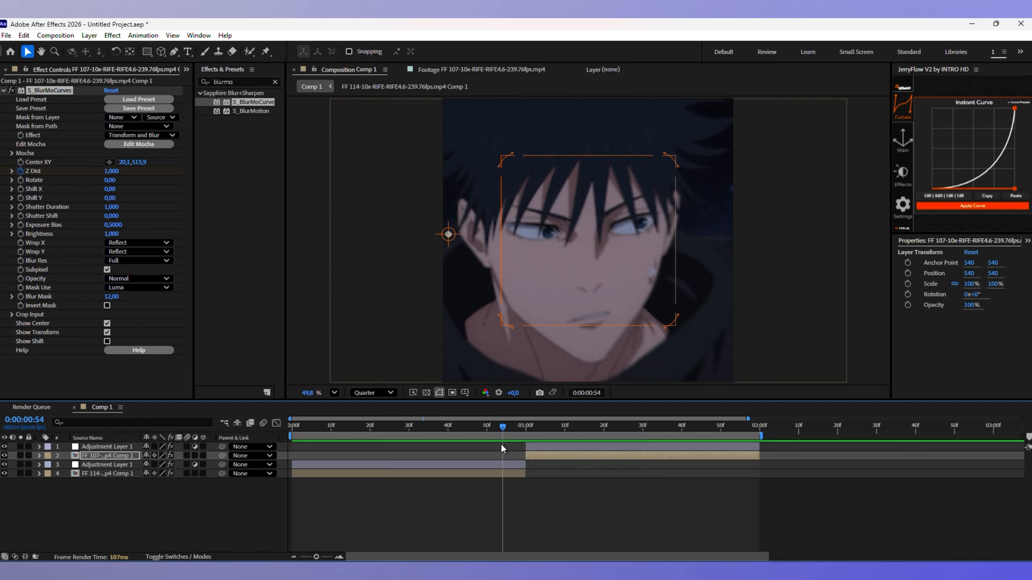
pyautogui.hotkey('ctrl', 'alt', 'y')
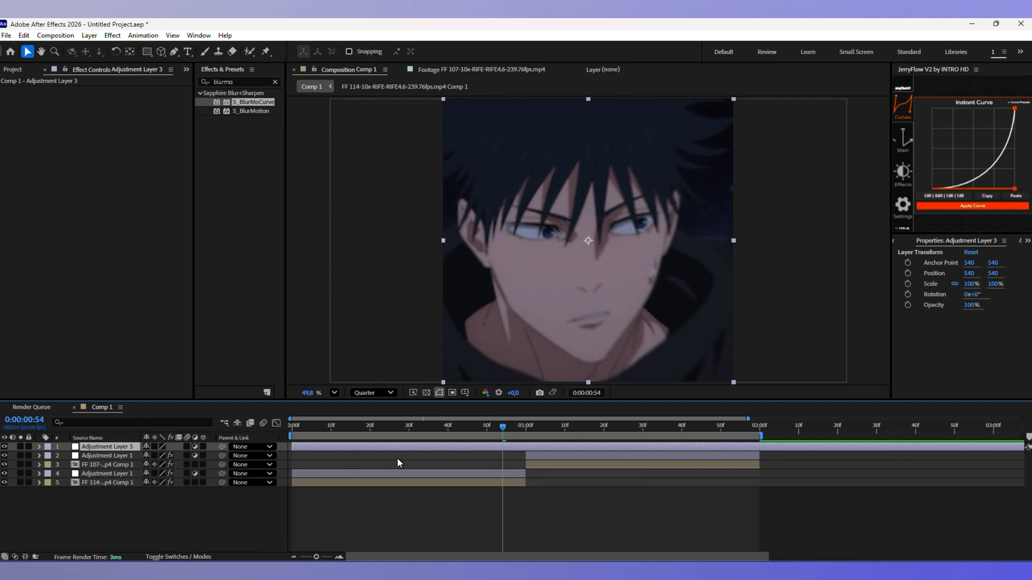
# Step: Trim the new adjustment layer to span the cut, from 0:54 to about 1:07
pyautogui.hotkey('alt', '[')
pyautogui.press('space')
pyautogui.press('space')
pyautogui.moveTo(510, 429)
pyautogui.mouseDown()
pyautogui.moveTo(471, 431)
pyautogui.moveTo(556, 446)
pyautogui.moveTo(507, 430)
pyautogui.moveTo(546, 430)
pyautogui.moveTo(470, 428)
pyautogui.moveTo(530, 431)
pyautogui.moveTo(503, 426)
pyautogui.mouseUp()
pyautogui.hotkey('ctrl', 'shift', 'd')
pyautogui.press('Delete')
# Step: Find the S_Shake effect and apply it to Adjustment Layer 3
pyautogui.click(275, 81)
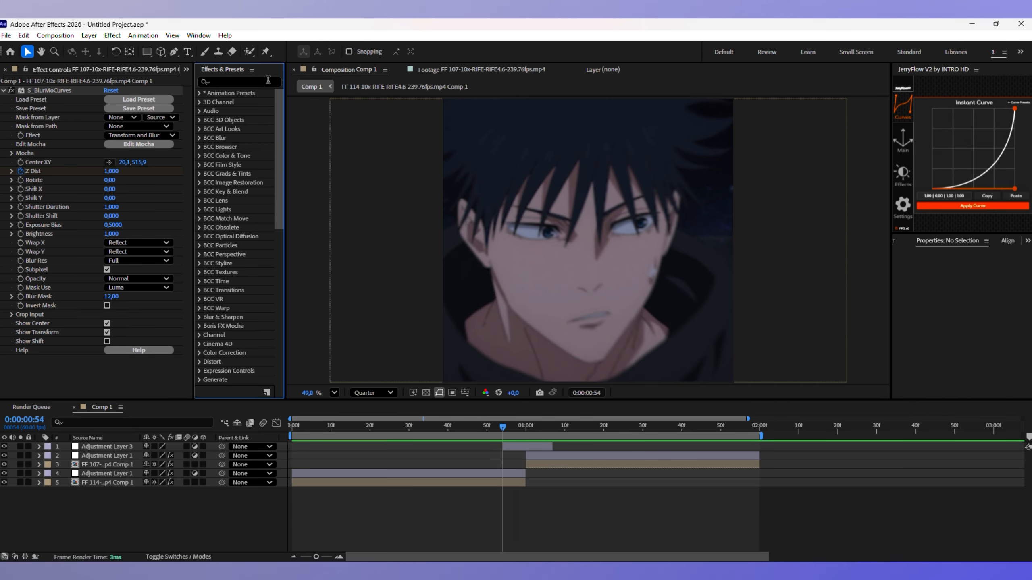
pyautogui.write('S_She')
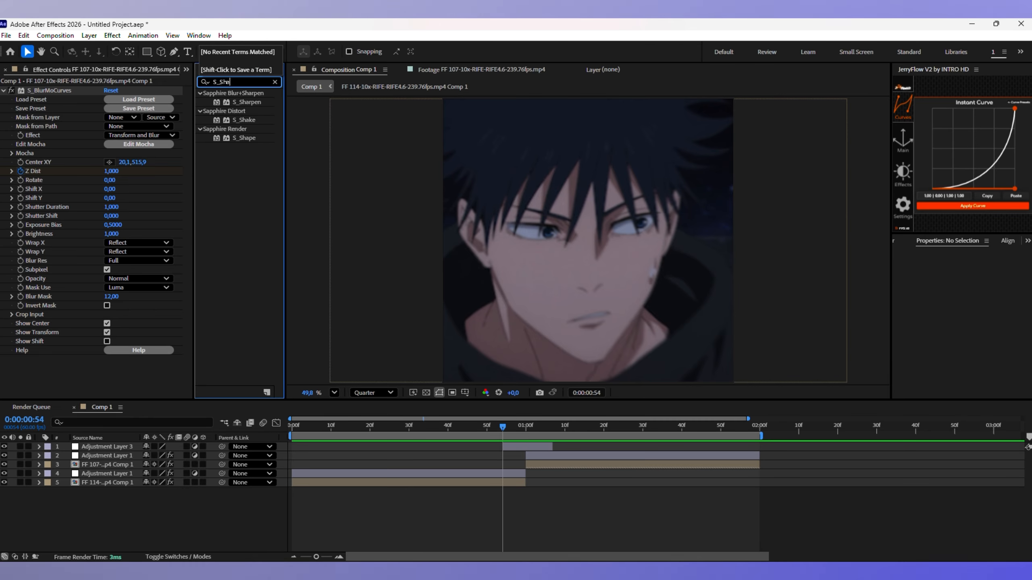
pyautogui.moveTo(257, 120); pyautogui.dragTo(511, 447)
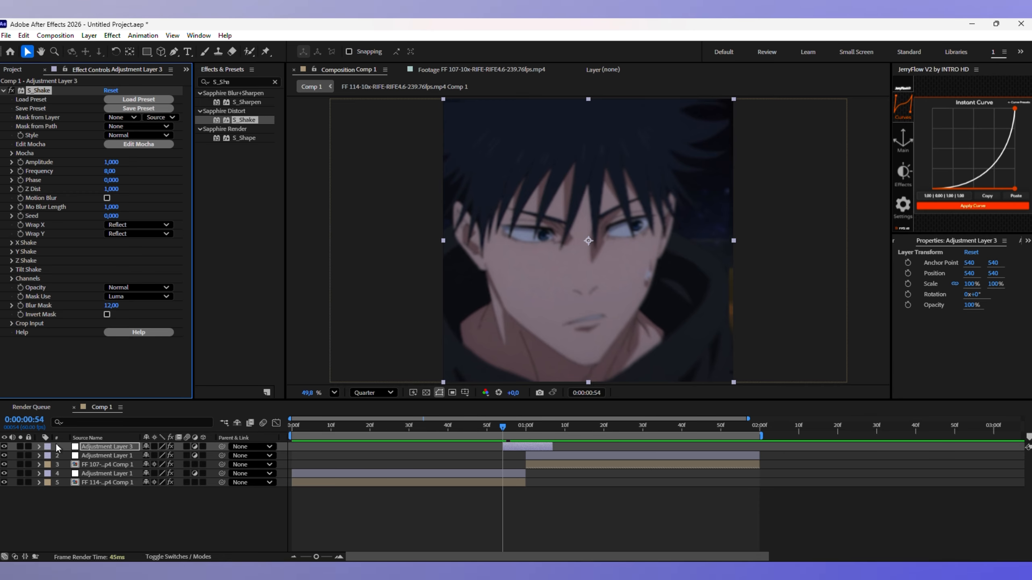
# Step: Expand the S_Shake settings in the timeline and start Amplitude and Frequency keyframes at 0:54
pyautogui.click(39, 447)
pyautogui.click(49, 456)
pyautogui.click(58, 464)
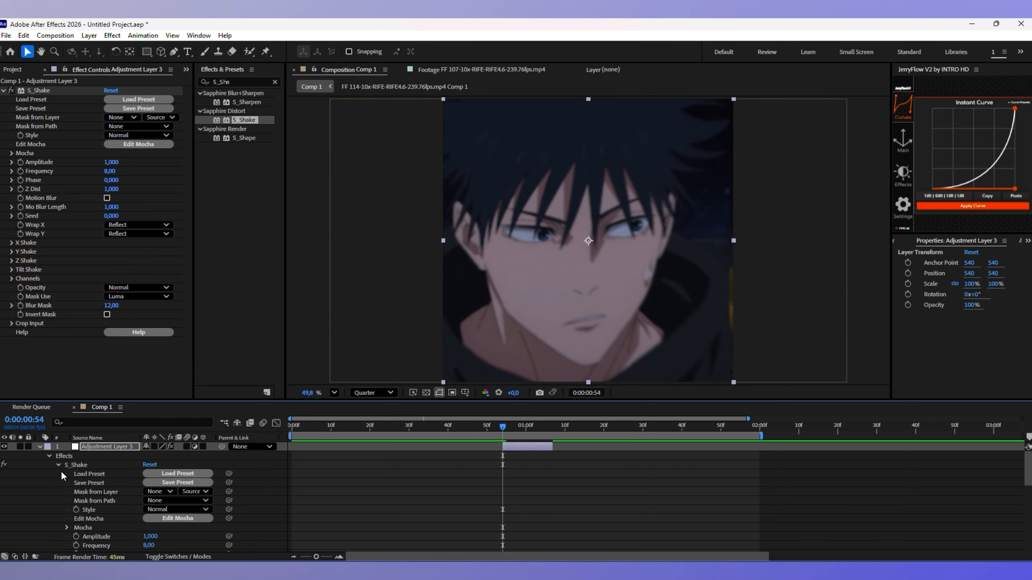
pyautogui.scroll(-2, 72, 489)
pyautogui.click(76, 483)
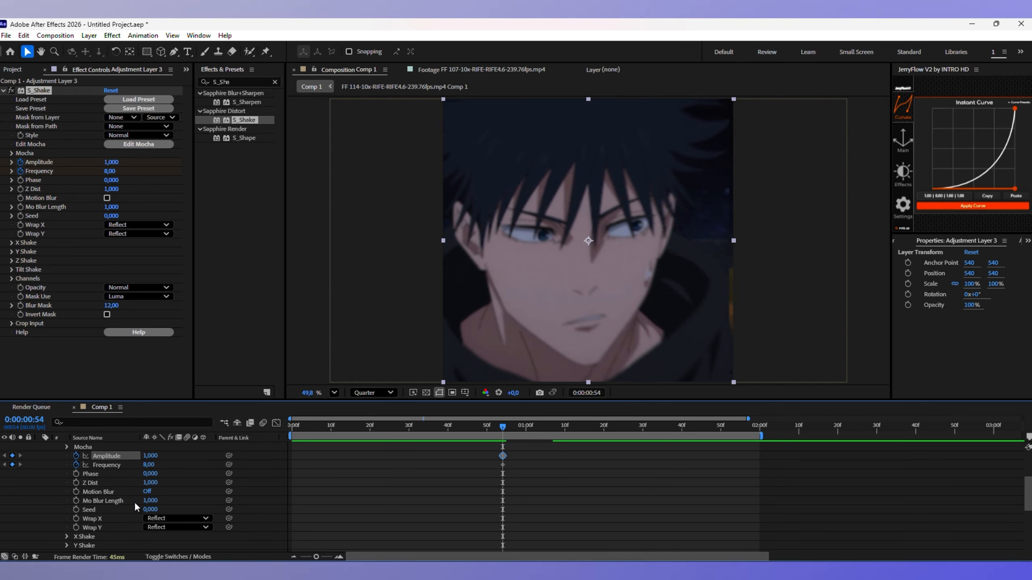
pyautogui.scroll(2, 131, 500)
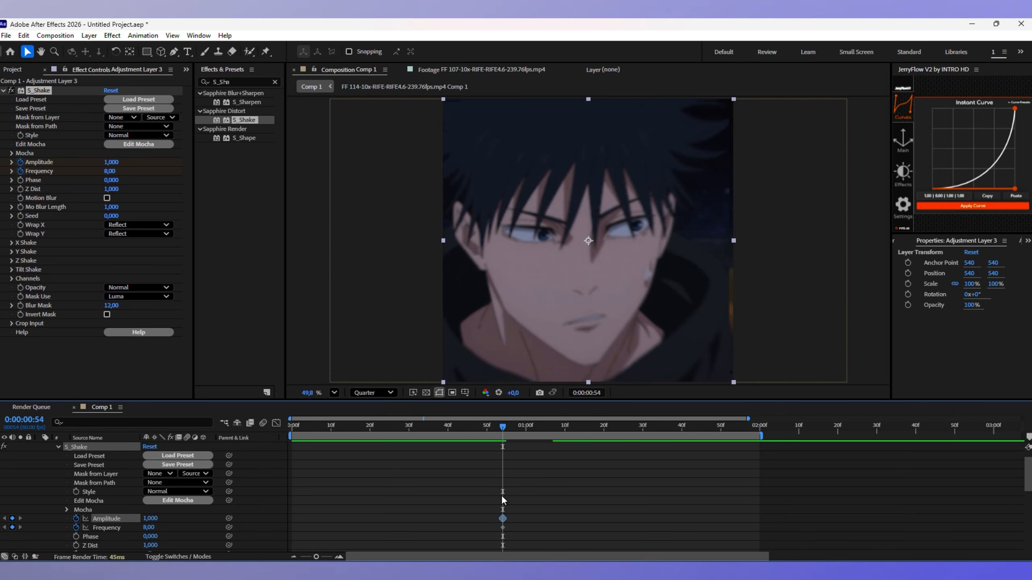
pyautogui.scroll(2, 502, 467)
pyautogui.scroll(-5, 193, 506)
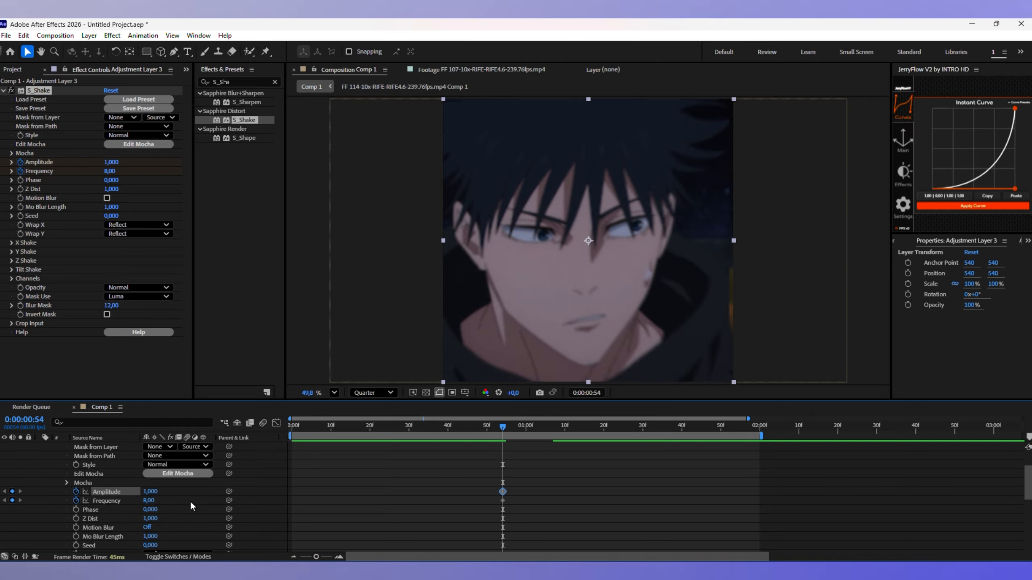
# Step: Set the S_Shake Amplitude to 0 at the 0:54 keyframe
pyautogui.click(150, 491)
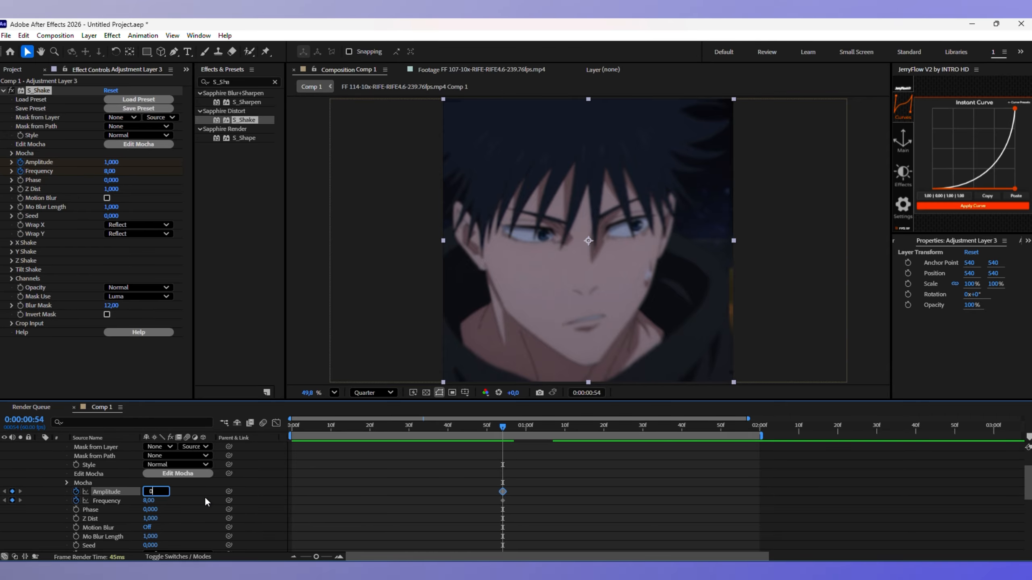
pyautogui.write('0')
pyautogui.press('Return')
pyautogui.scroll(5, 517, 464)
pyautogui.scroll(-8, 530, 457)
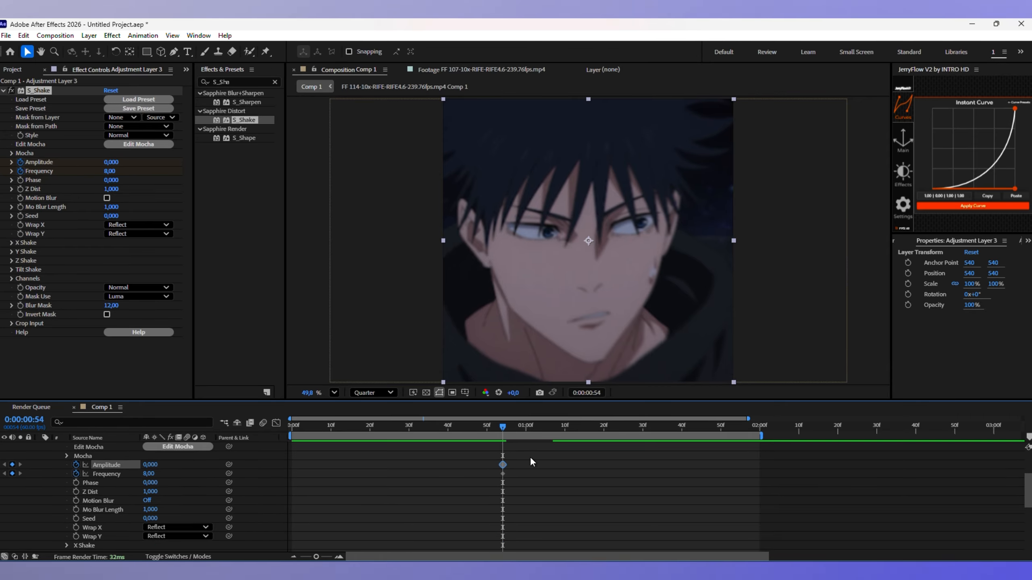
# Step: Set the S_Shake Amplitude to 0.5 at the cut, at 1:00
pyautogui.scroll(5, 531, 459)
pyautogui.click(524, 426)
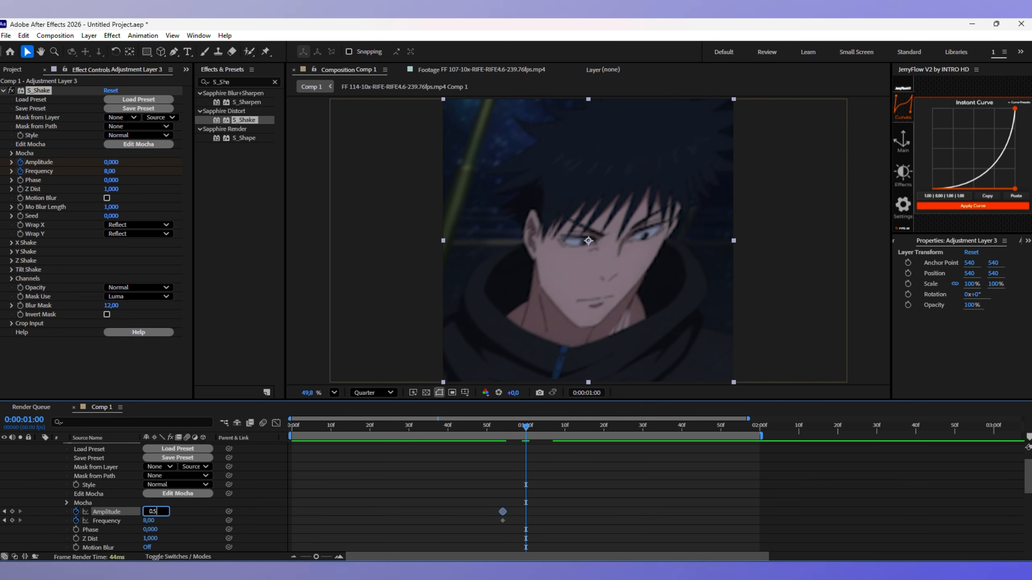
pyautogui.write('0.5')
pyautogui.press('Return')
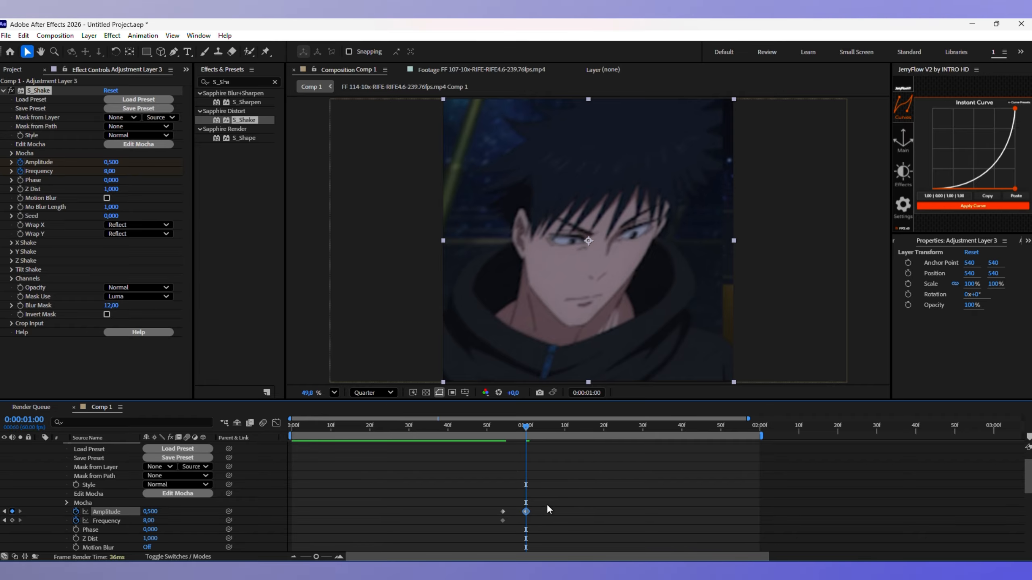
pyautogui.click(548, 510)
# Step: Delete the S_Shake Frequency keyframe and add an ending Amplitude keyframe at about 1:07
pyautogui.click(503, 520)
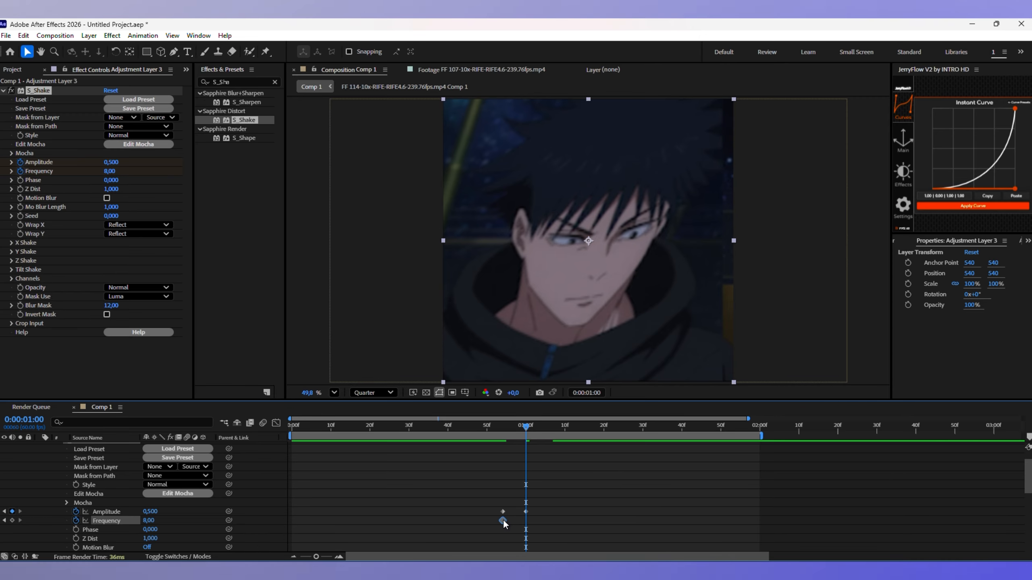
pyautogui.press('Delete')
pyautogui.scroll(2, 566, 460)
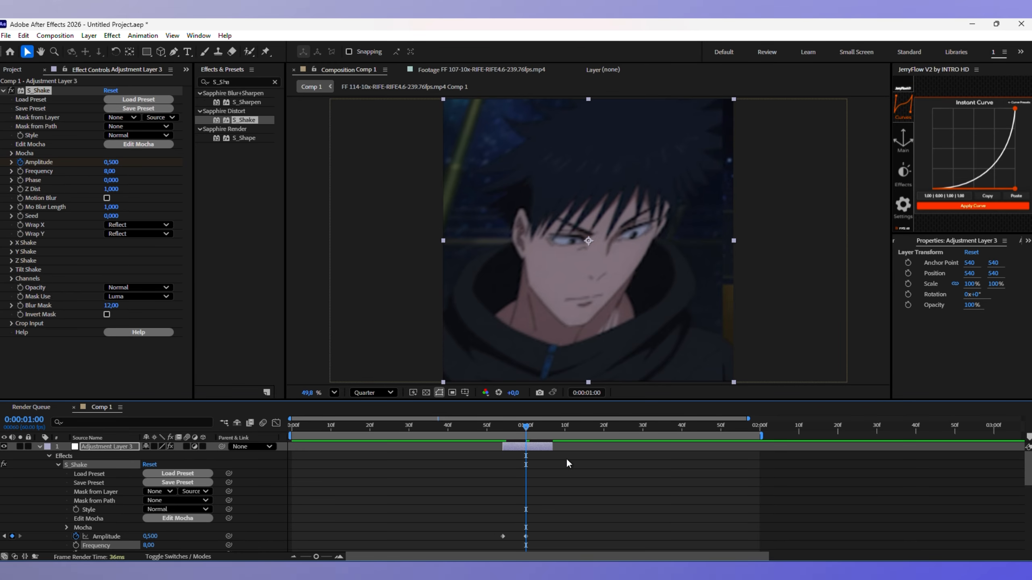
pyautogui.moveTo(543, 428)
pyautogui.mouseDown()
pyautogui.moveTo(553, 429)
pyautogui.moveTo(511, 429)
pyautogui.moveTo(556, 430)
pyautogui.moveTo(526, 430)
pyautogui.mouseUp()
pyautogui.scroll(-1, 149, 528)
pyautogui.scroll(-2, 379, 533)
pyautogui.scroll(3, 534, 452)
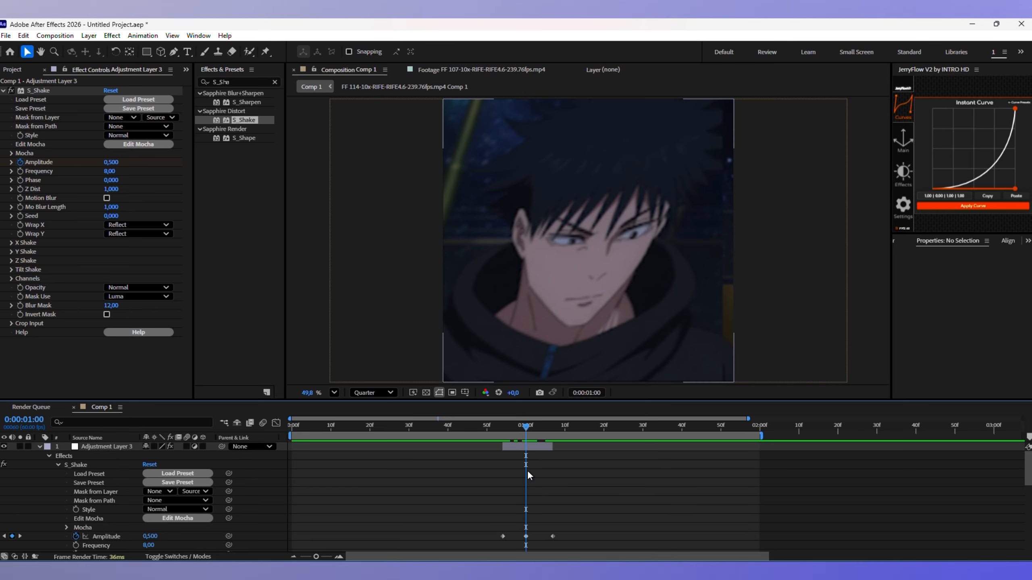
# Step: Set the S_Shake X Rand Amp and Y Rand Amp to 200, and collapse the effect's settings
pyautogui.click(11, 242)
pyautogui.write('2')
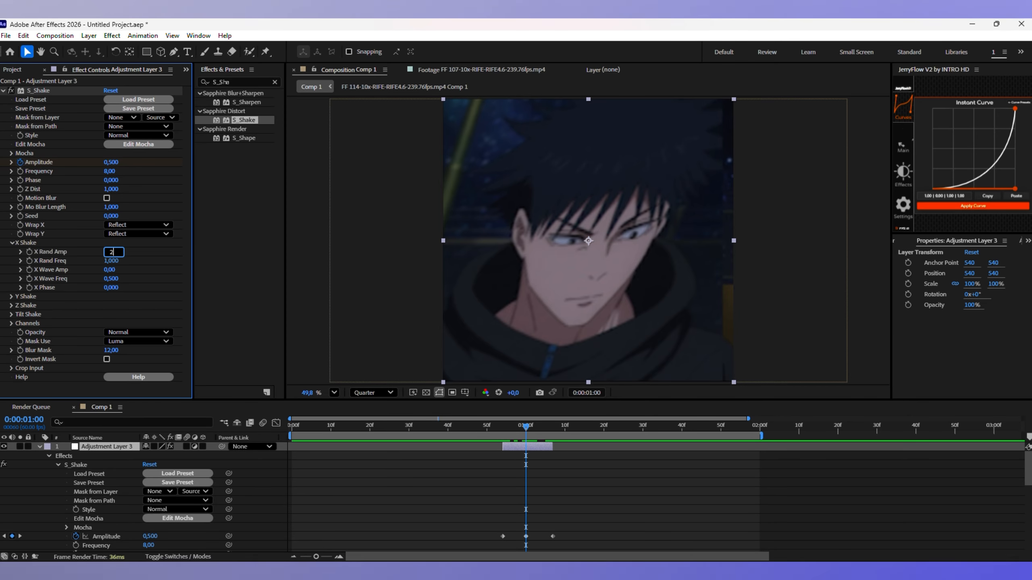
pyautogui.write('00')
pyautogui.press('Return')
pyautogui.click(12, 297)
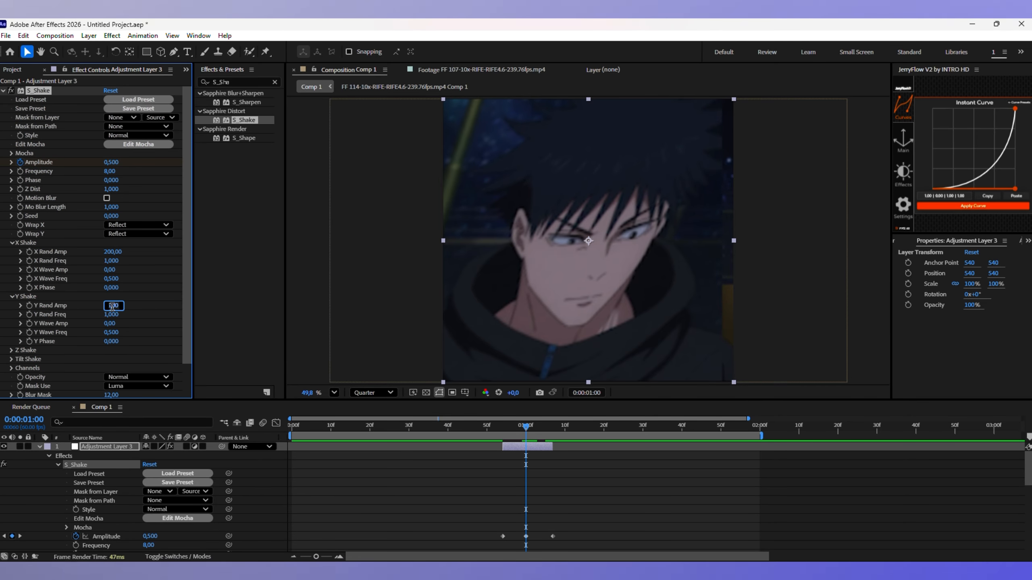
pyautogui.press('Return')
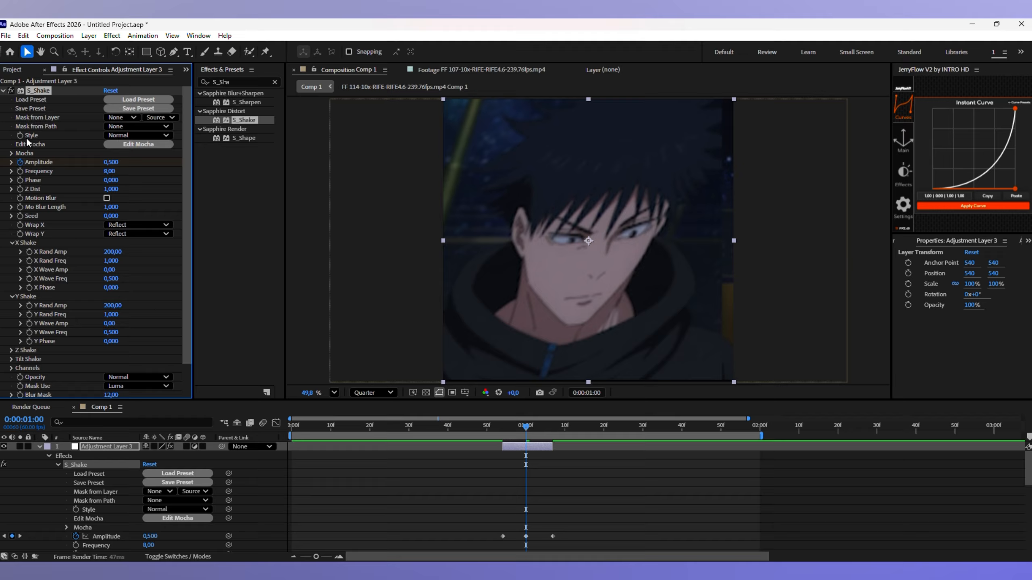
pyautogui.click(4, 91)
# Step: Mark the 1:00 cut on Adjustment Layer 3 and collapse the layer
pyautogui.click(506, 461)
pyautogui.click(525, 447)
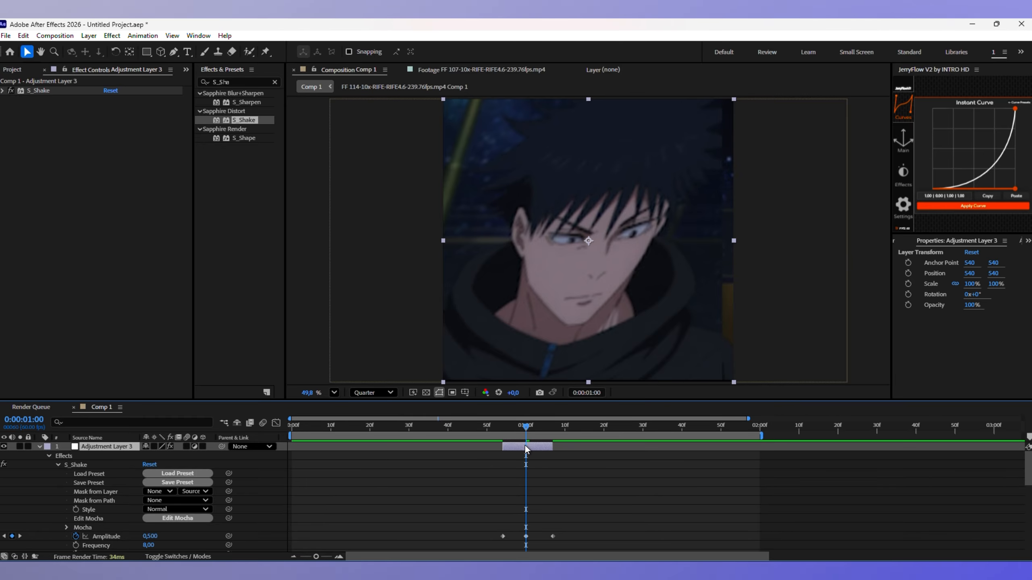
pyautogui.moveTo(504, 434); pyautogui.dragTo(526, 429)
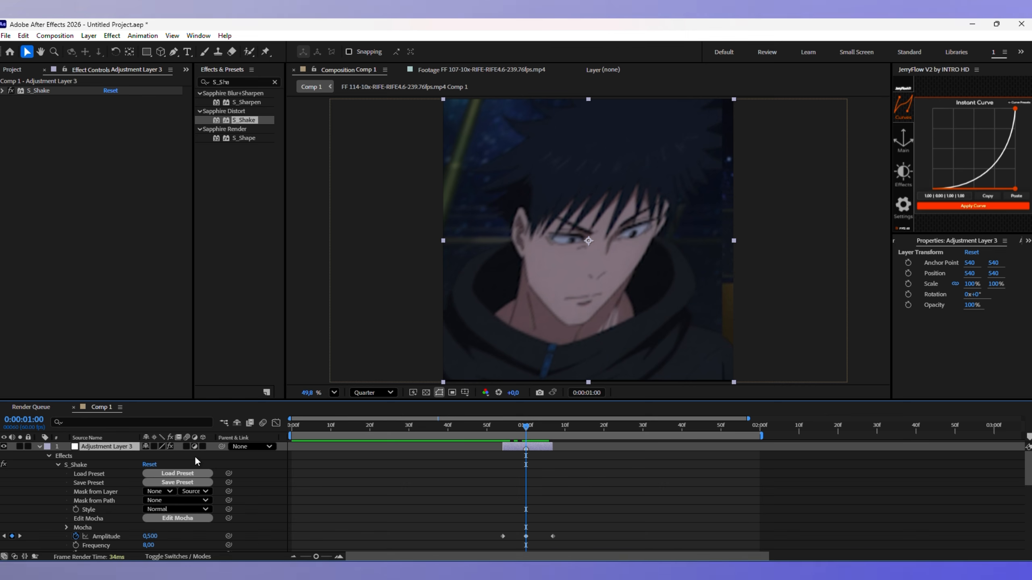
pyautogui.click(39, 447)
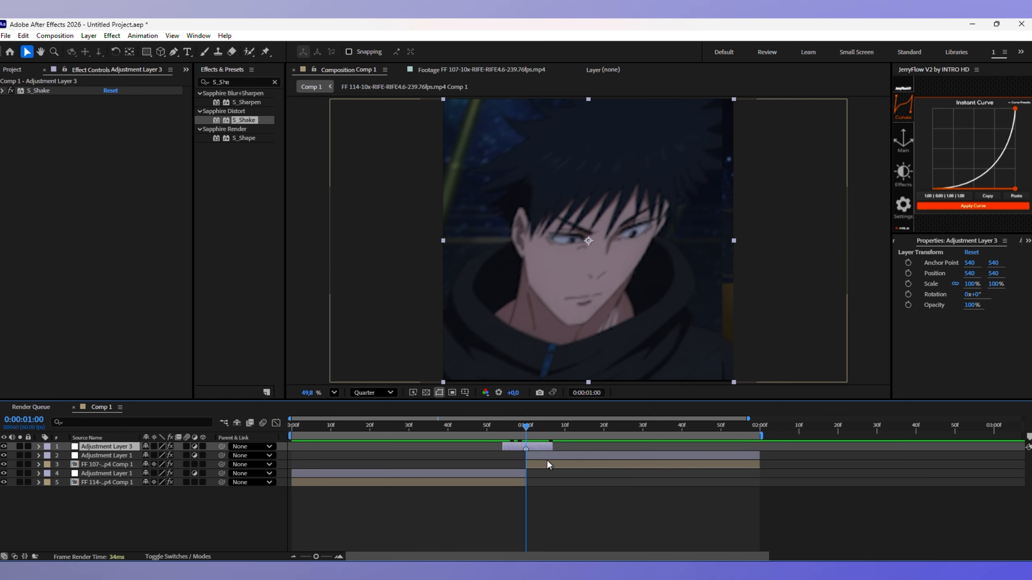
# Step: Enlarge the adjustment layer above the FF 107 clip to a scale of about 158% by 129%
pyautogui.click(547, 456)
pyautogui.scroll(-1, 629, 356)
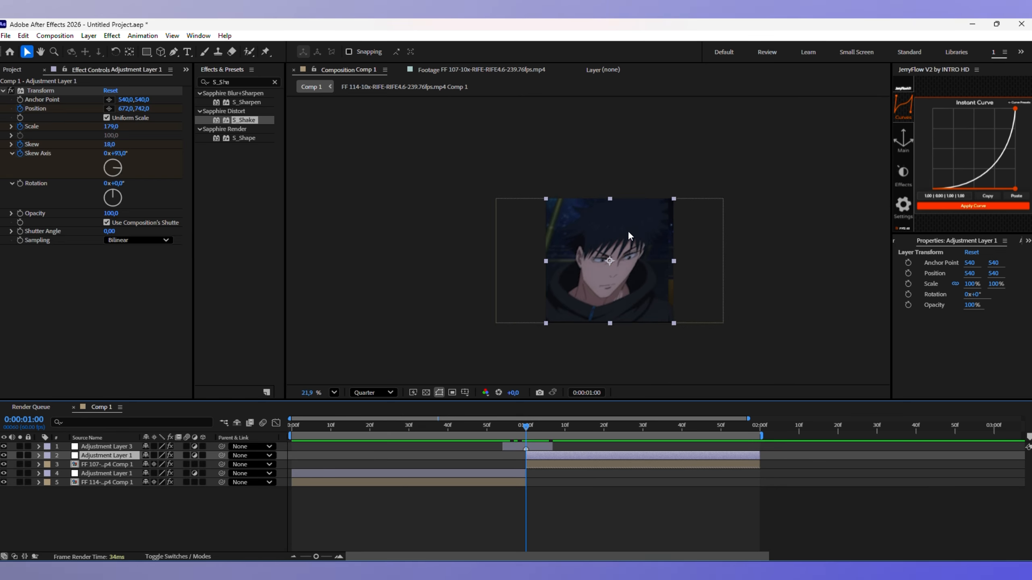
pyautogui.moveTo(701, 339); pyautogui.dragTo(754, 364)
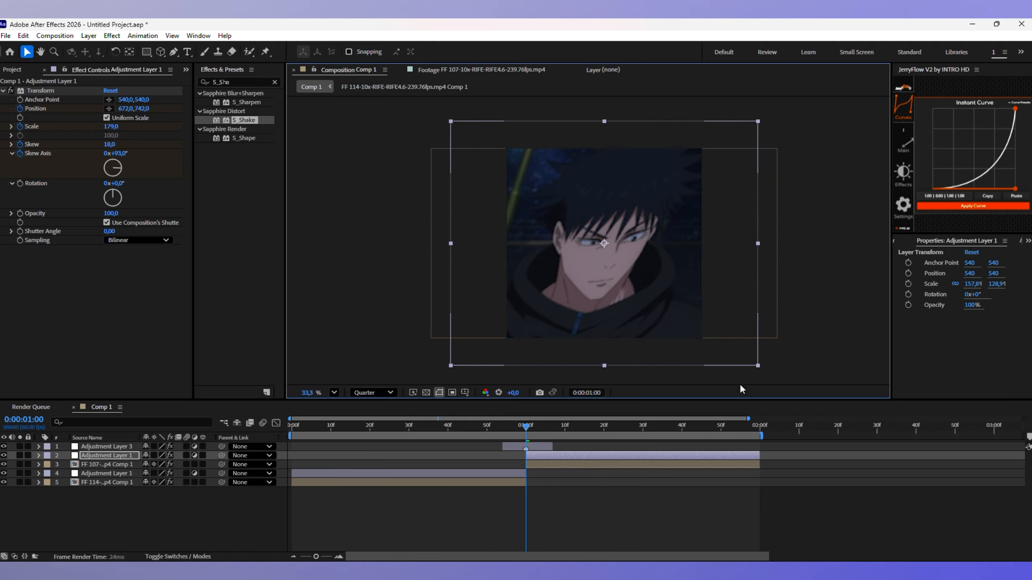
# Step: Enlarge the adjustment layer above the FF 114 clip to a scale of about 163% by 143%
pyautogui.click(515, 472)
pyautogui.click(506, 426)
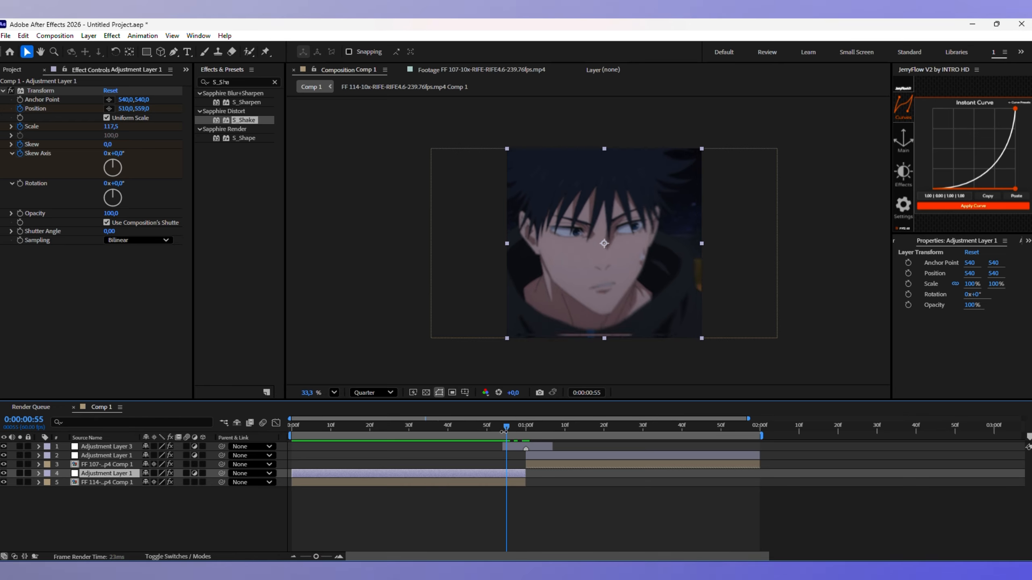
pyautogui.moveTo(703, 341); pyautogui.dragTo(763, 380)
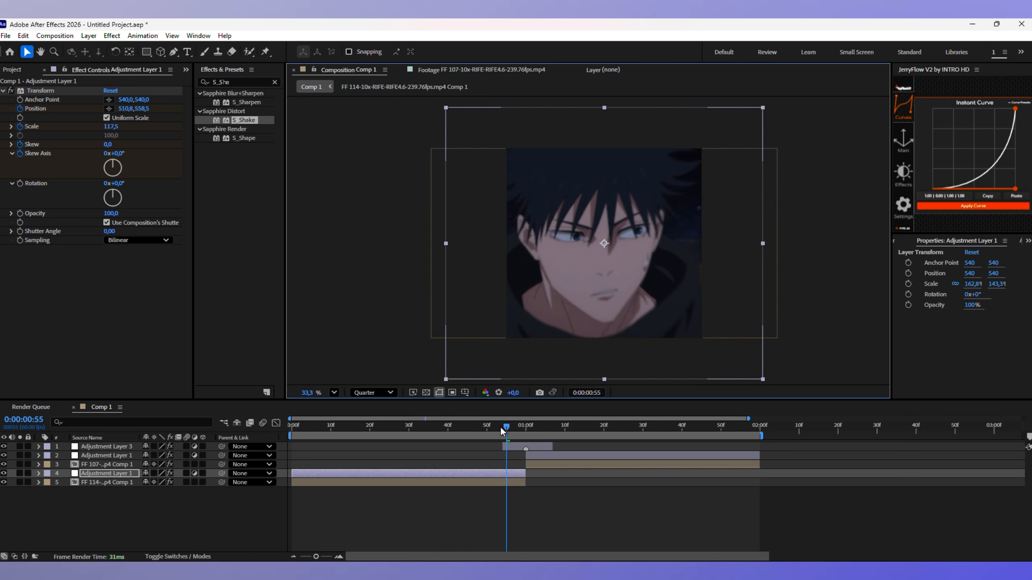
# Step: Ease the first two S_Shake Amplitude keyframes on Adjustment Layer 3 with the slow-start, accelerating curve
pyautogui.click(509, 427)
pyautogui.click(335, 392)
pyautogui.click(348, 196)
pyautogui.moveTo(524, 427)
pyautogui.mouseDown()
pyautogui.moveTo(536, 427)
pyautogui.moveTo(501, 427)
pyautogui.moveTo(527, 430)
pyautogui.mouseUp()
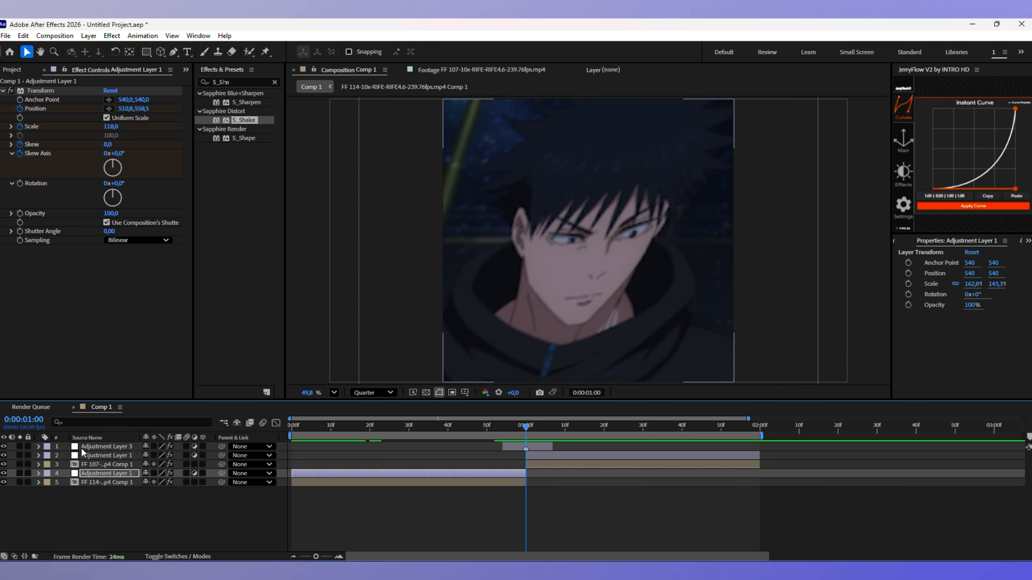
pyautogui.click(38, 446)
pyautogui.scroll(-1, 554, 501)
pyautogui.click(532, 504)
pyautogui.moveTo(532, 508); pyautogui.dragTo(497, 520)
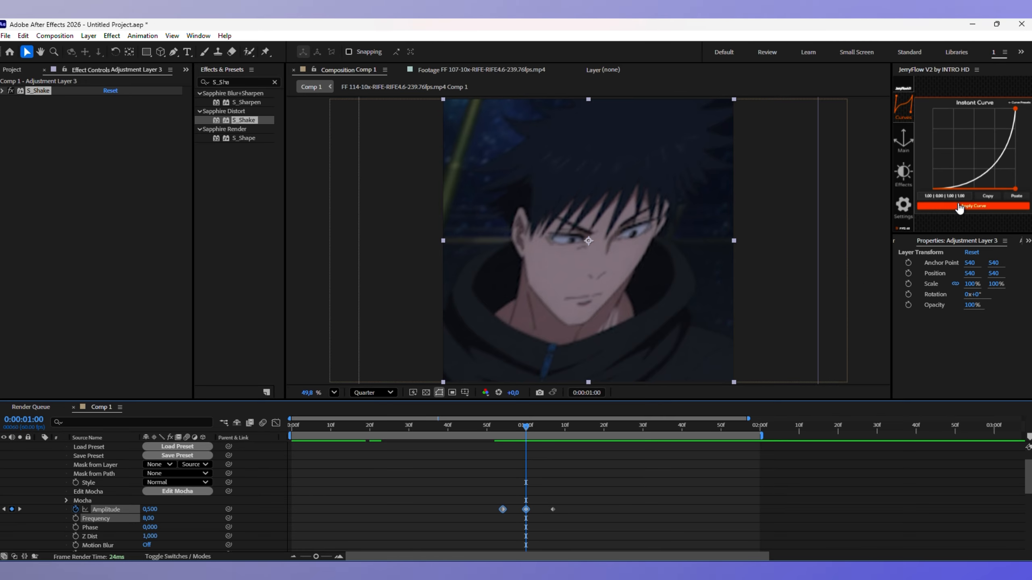
pyautogui.click(963, 207)
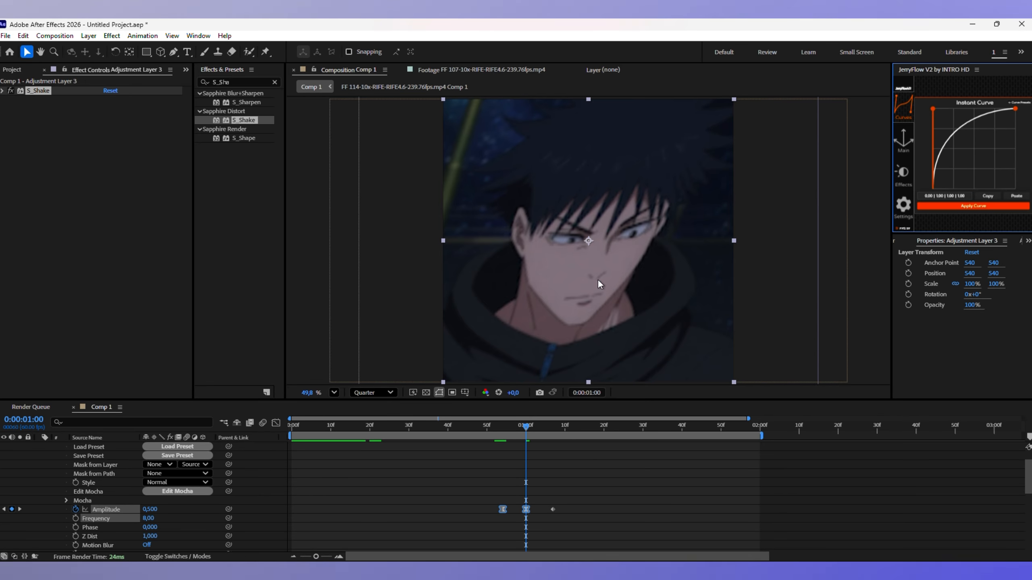
# Step: Ease the last two S_Shake Amplitude keyframes with the fast-start, decelerating curve and preview the shake
pyautogui.moveTo(586, 502); pyautogui.dragTo(515, 515)
pyautogui.click(969, 208)
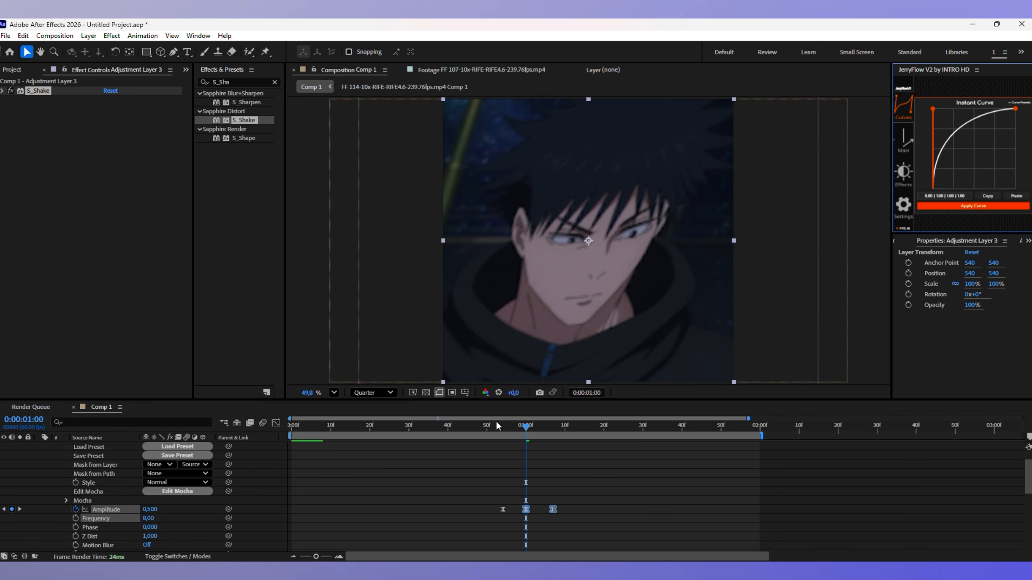
pyautogui.moveTo(495, 423); pyautogui.dragTo(525, 426)
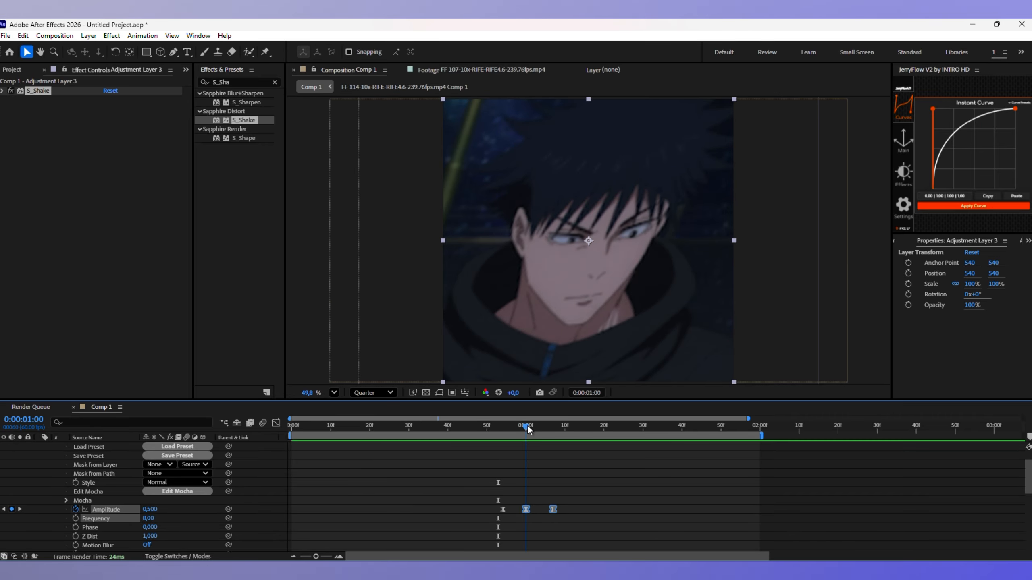
pyautogui.click(482, 470)
# Step: Set the S_Shake Amplitude at 1:00 to 0.68 and the Frequency to 20, and preview the cut
pyautogui.click(3, 91)
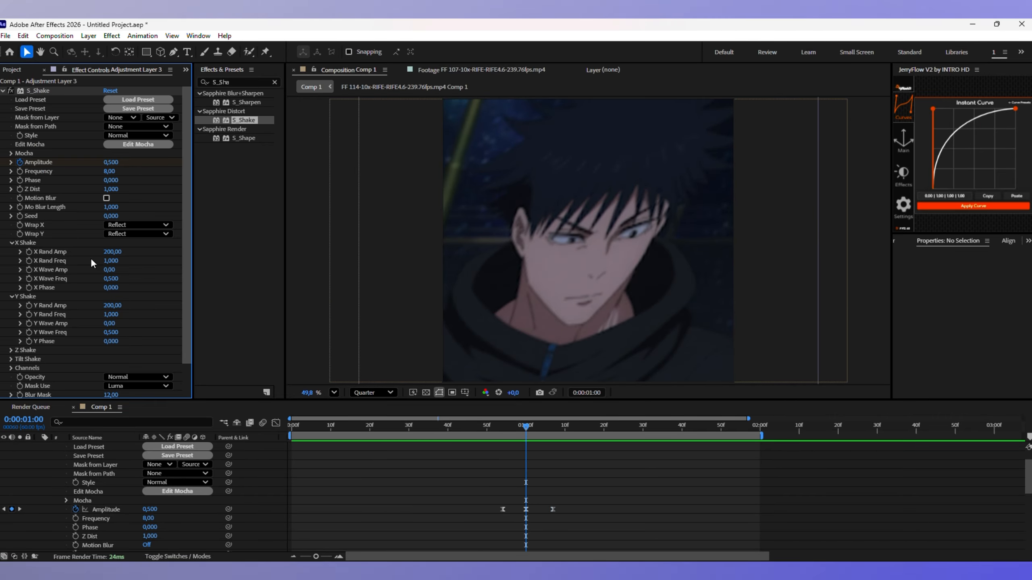
pyautogui.scroll(2, 532, 439)
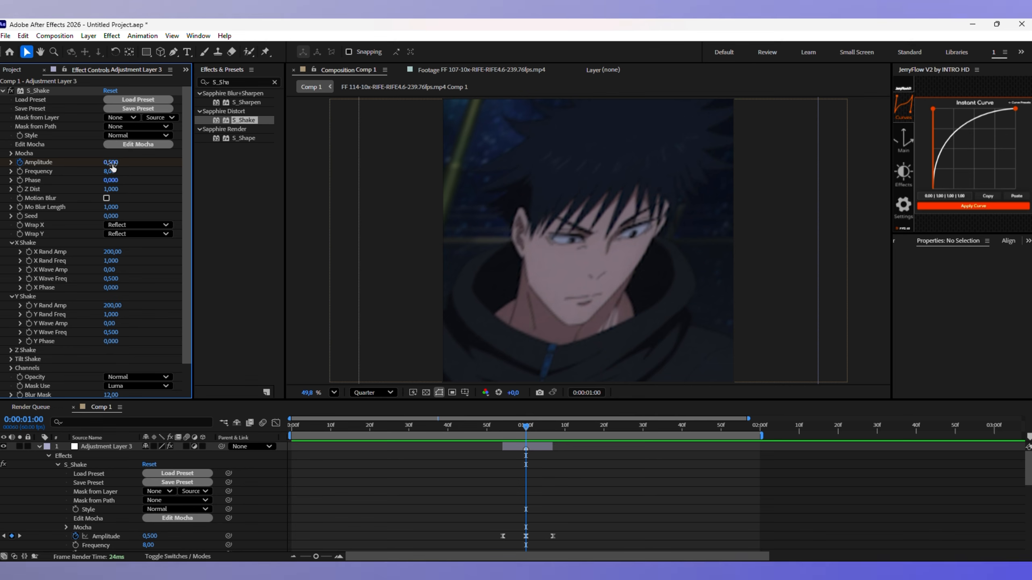
pyautogui.click(111, 162)
pyautogui.write('0,68')
pyautogui.press('Tab')
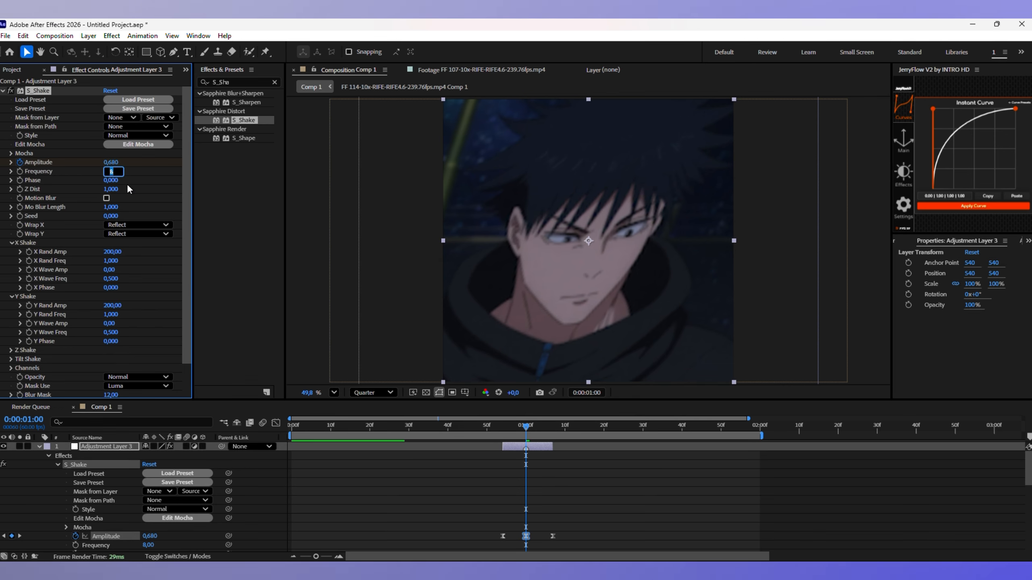
pyautogui.scroll(2, 493, 470)
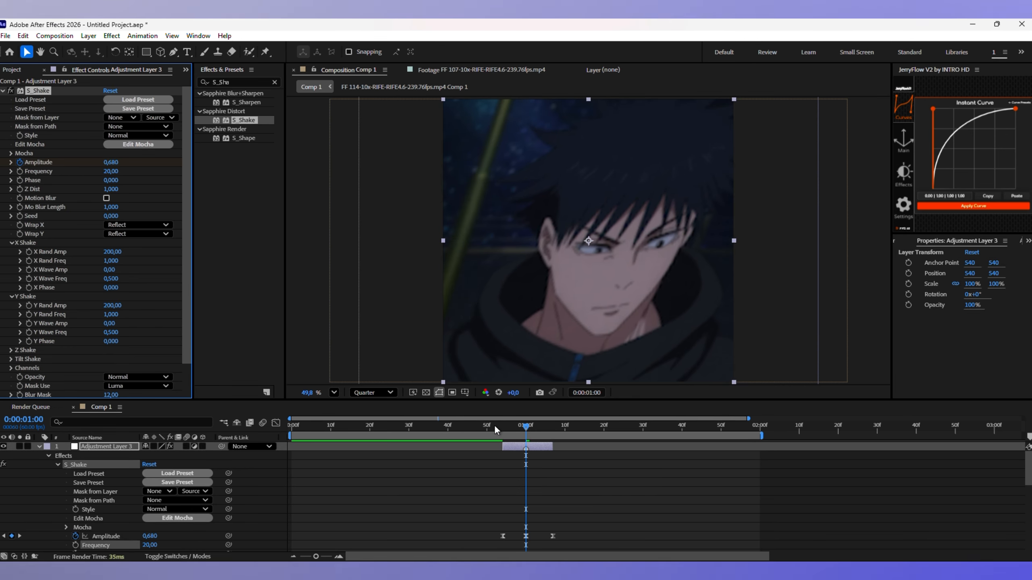
pyautogui.moveTo(494, 424); pyautogui.dragTo(524, 428)
pyautogui.press('space')
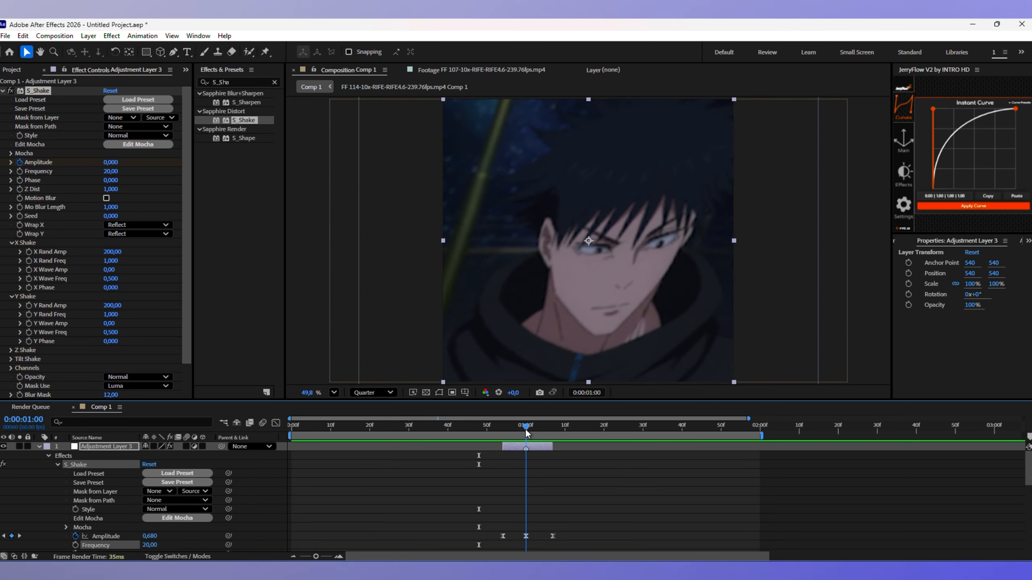
# Step: Adjust the S_Shake Phase to 4.5 while previewing the shake across the cut
pyautogui.moveTo(110, 180); pyautogui.dragTo(123, 182)
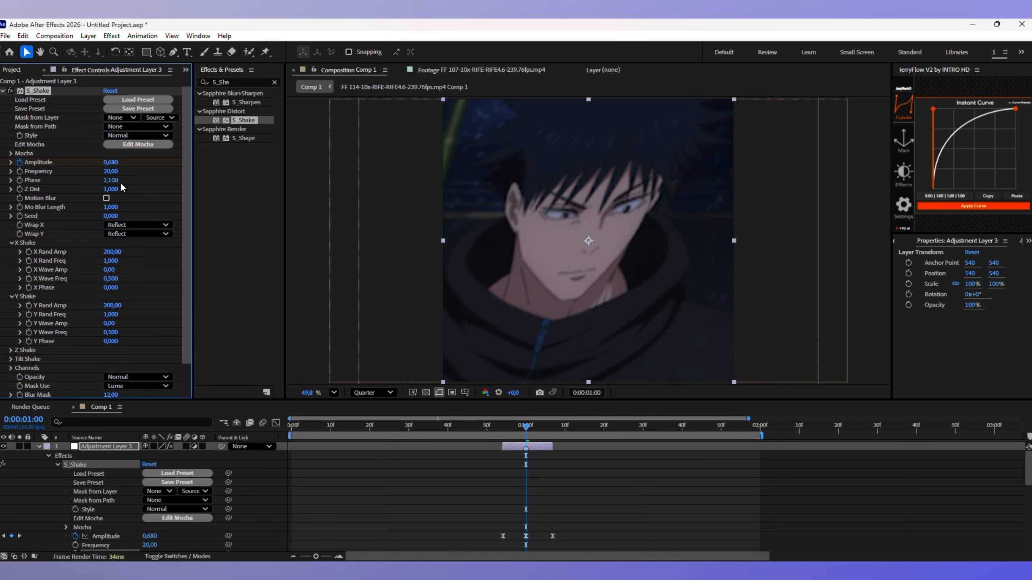
pyautogui.moveTo(518, 431)
pyautogui.mouseDown()
pyautogui.moveTo(502, 424)
pyautogui.moveTo(531, 431)
pyautogui.moveTo(495, 427)
pyautogui.moveTo(514, 428)
pyautogui.mouseUp()
pyautogui.press('k')
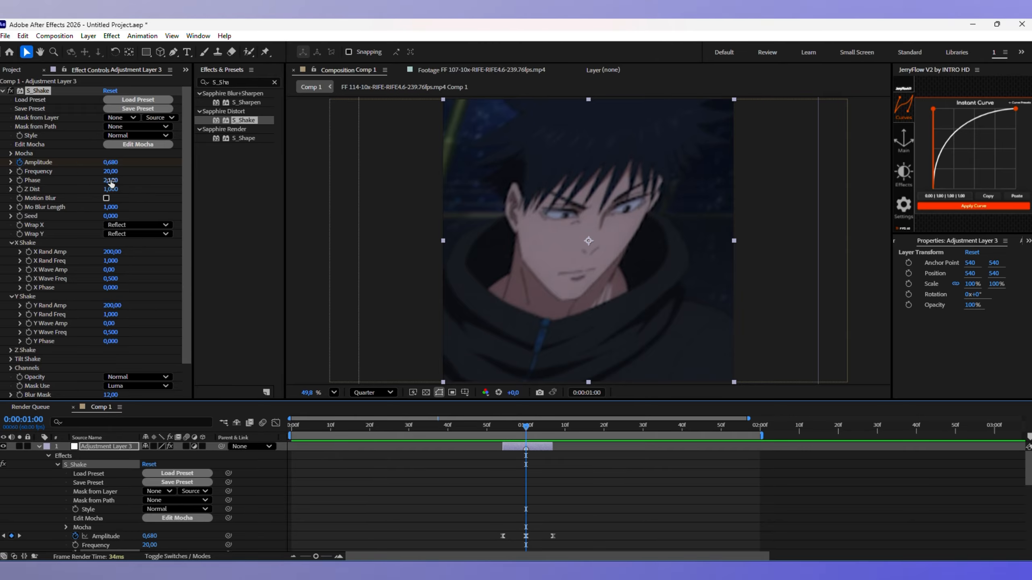
pyautogui.moveTo(123, 181); pyautogui.dragTo(433, 396)
pyautogui.moveTo(497, 429); pyautogui.dragTo(456, 424)
pyautogui.press('space')
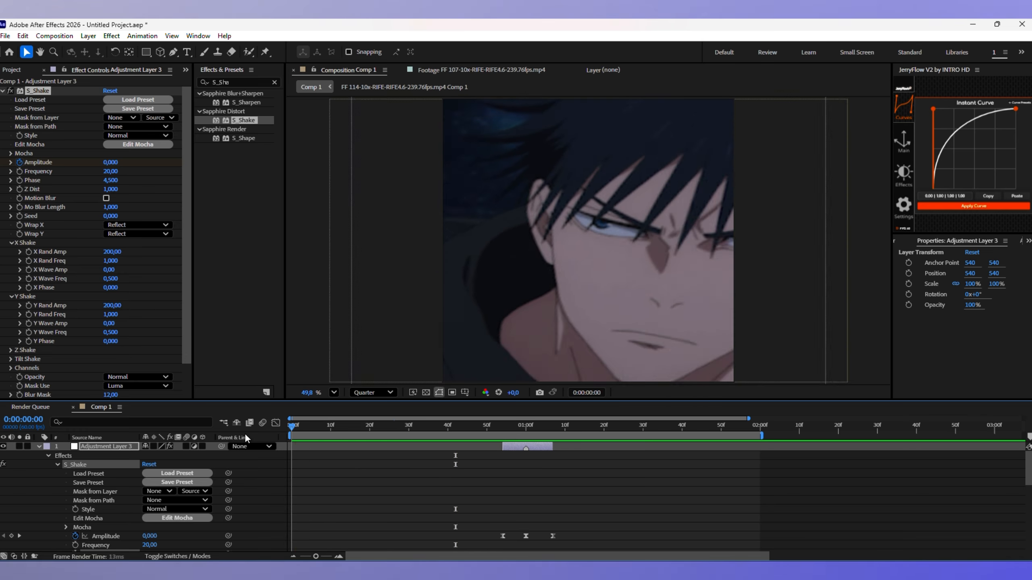
pyautogui.click(469, 427)
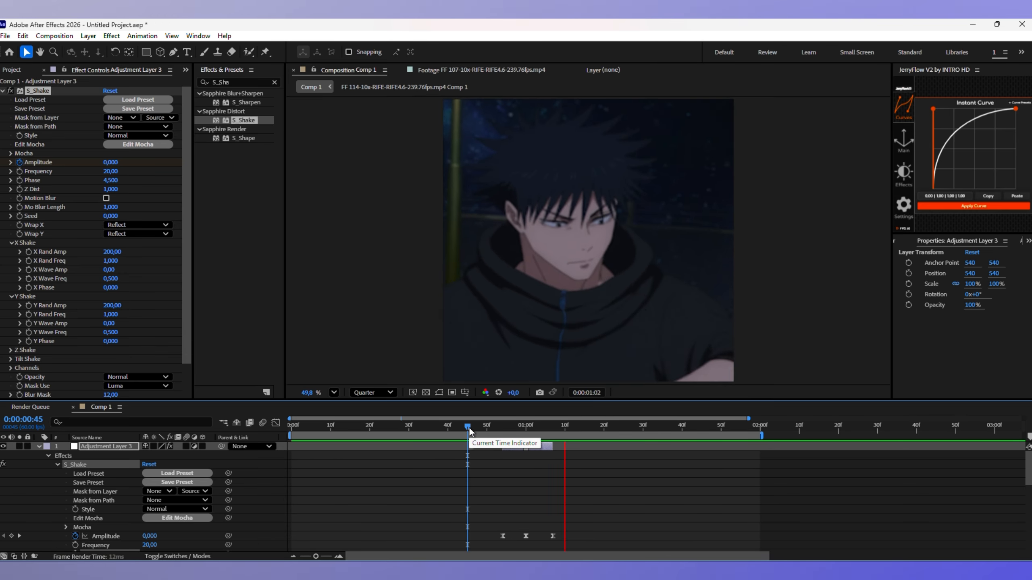
pyautogui.press('space')
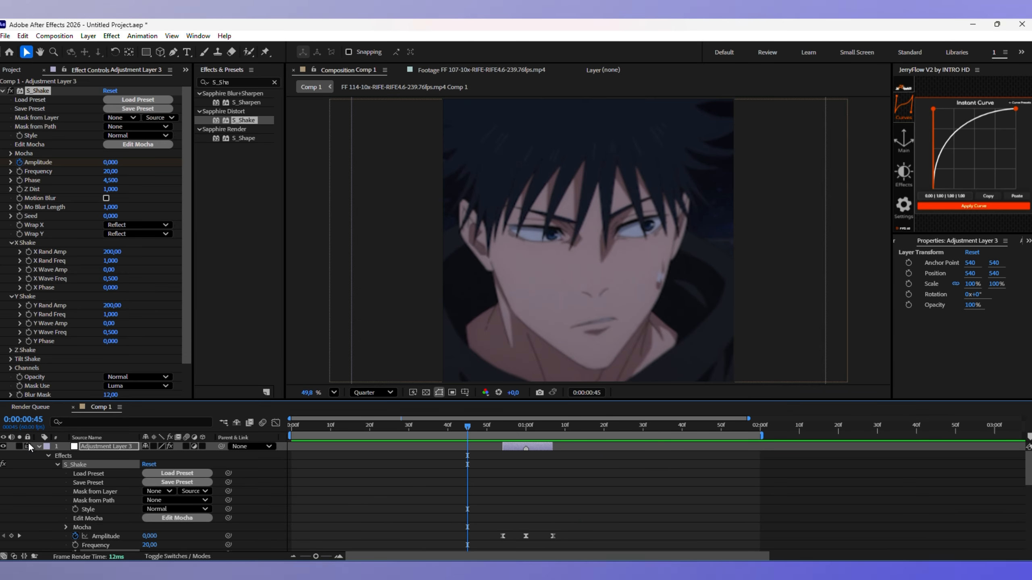
# Step: Collapse Adjustment Layer 3 and add a new adjustment layer above all layers in Comp 1
pyautogui.click(39, 446)
pyautogui.rightClick(282, 450)
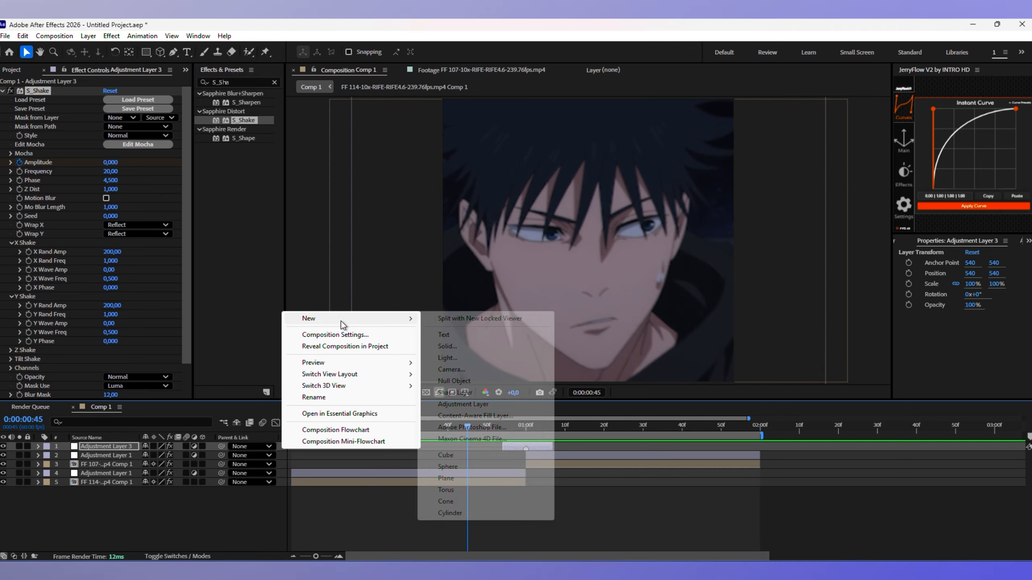
pyautogui.moveTo(340, 319)
pyautogui.click(467, 405)
pyautogui.moveTo(487, 435); pyautogui.dragTo(438, 444)
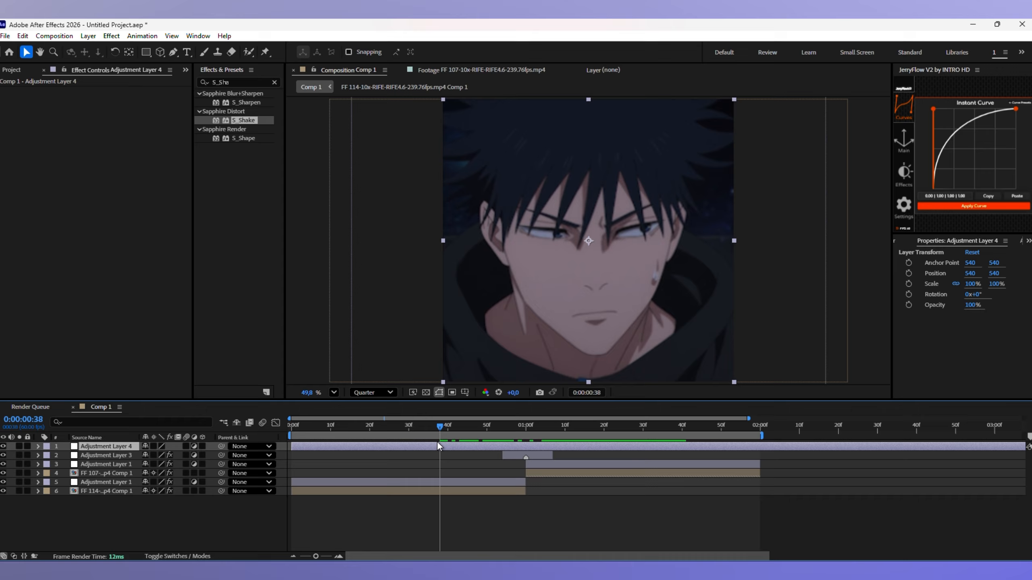
# Step: Search the effects for "blur" and apply BCC Fast Lens Blur to Adjustment Layer 4
pyautogui.click(275, 83)
pyautogui.click(271, 83)
pyautogui.write('bl')
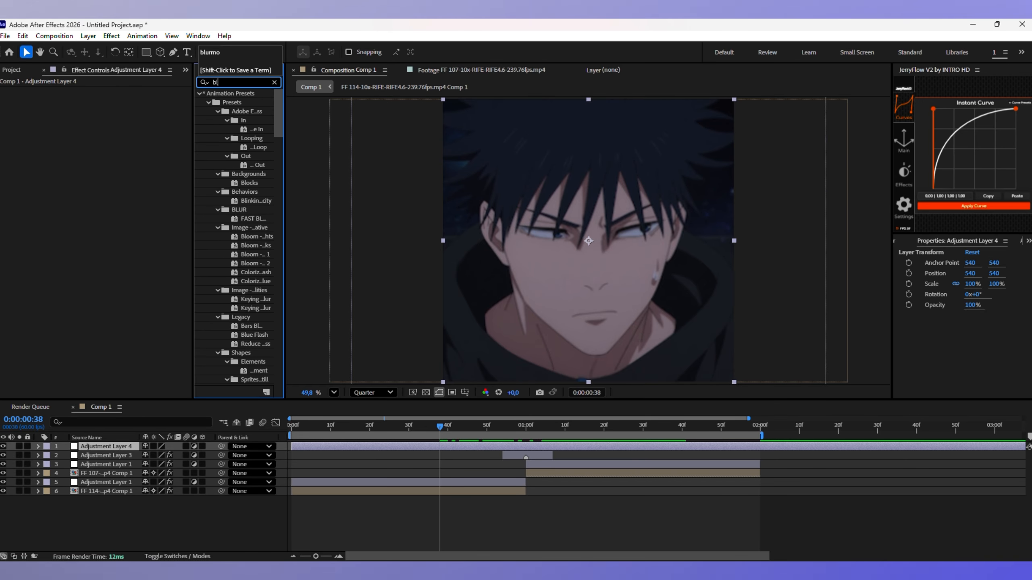
pyautogui.write('ur')
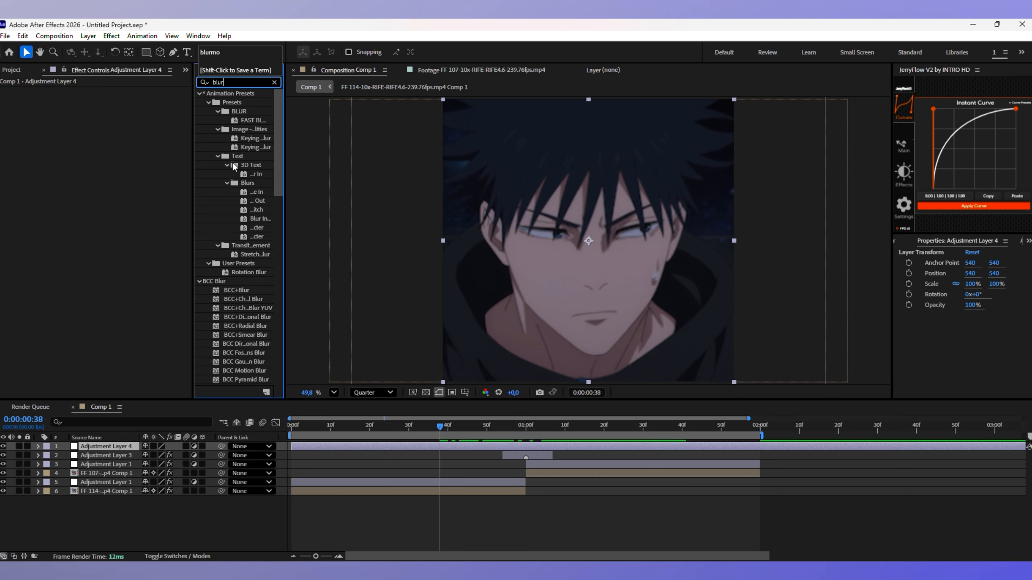
pyautogui.scroll(-2, 248, 292)
pyautogui.scroll(-1, 253, 295)
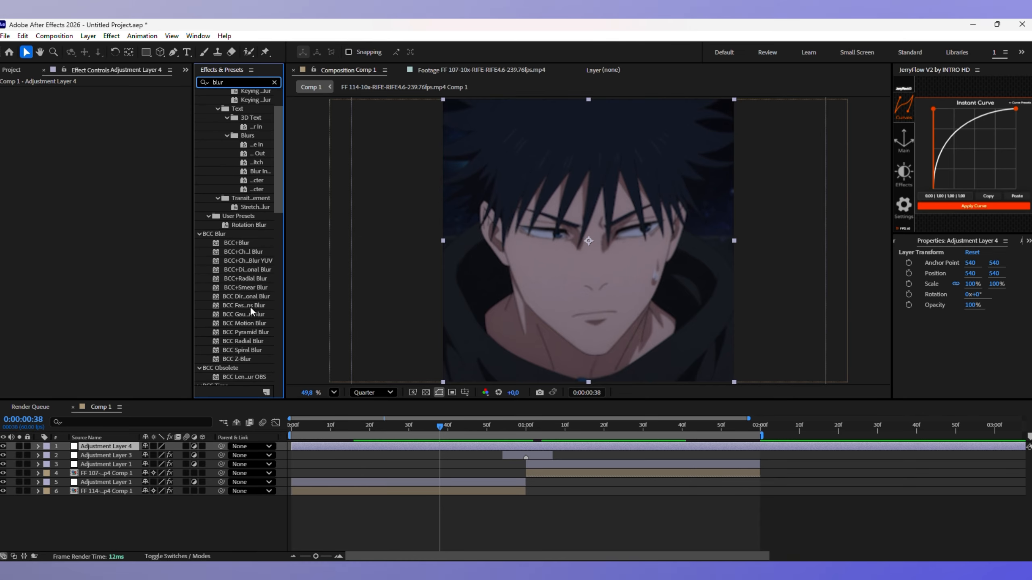
pyautogui.moveTo(285, 310); pyautogui.dragTo(440, 445)
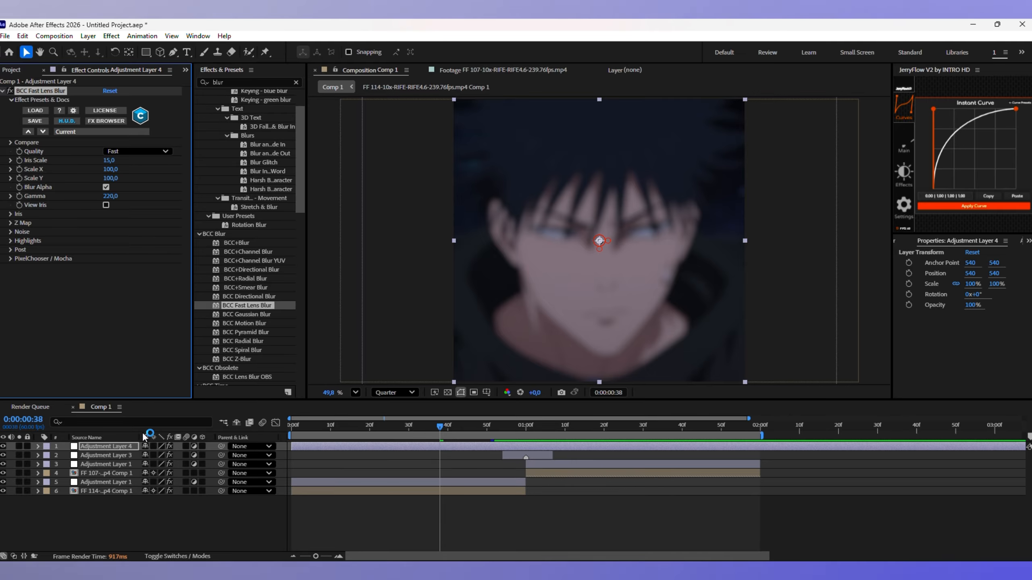
# Step: Keyframe the BCC Fast Lens Blur Iris Scale at 0 on the first frame of Adjustment Layer 4
pyautogui.click(39, 447)
pyautogui.click(47, 456)
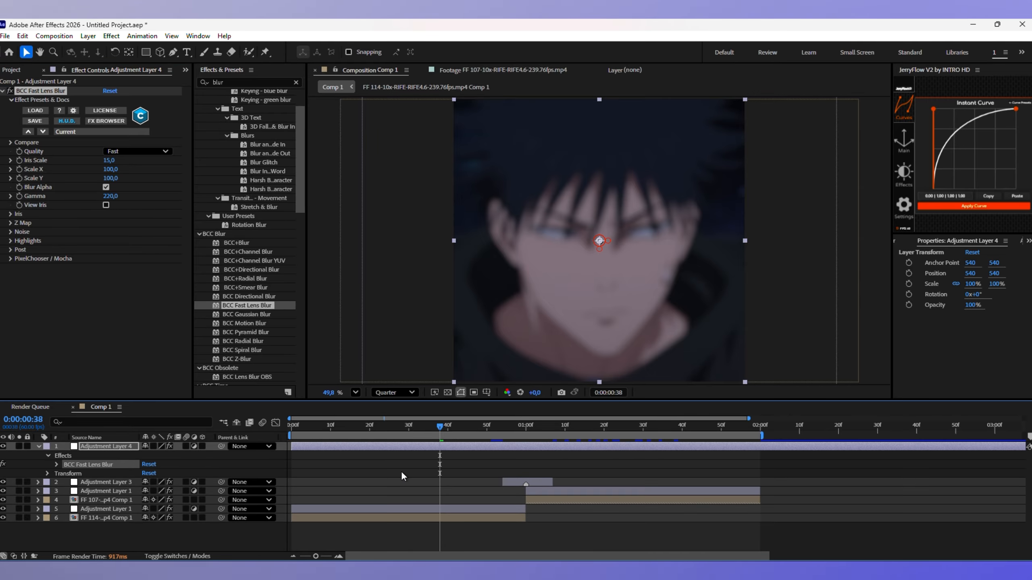
pyautogui.moveTo(314, 425); pyautogui.dragTo(292, 425)
pyautogui.click(56, 464)
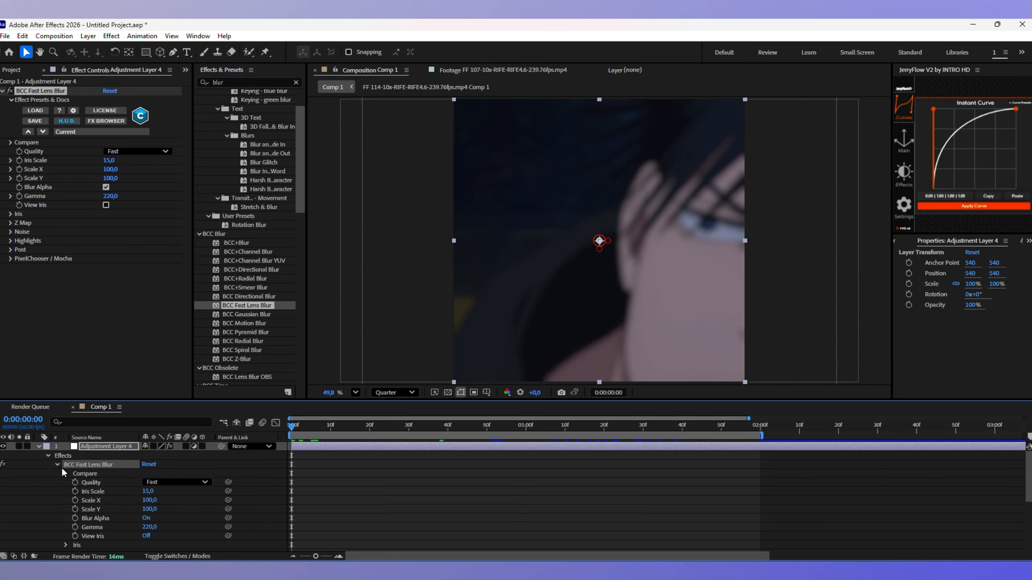
pyautogui.click(75, 482)
pyautogui.moveTo(141, 483); pyautogui.dragTo(116, 485)
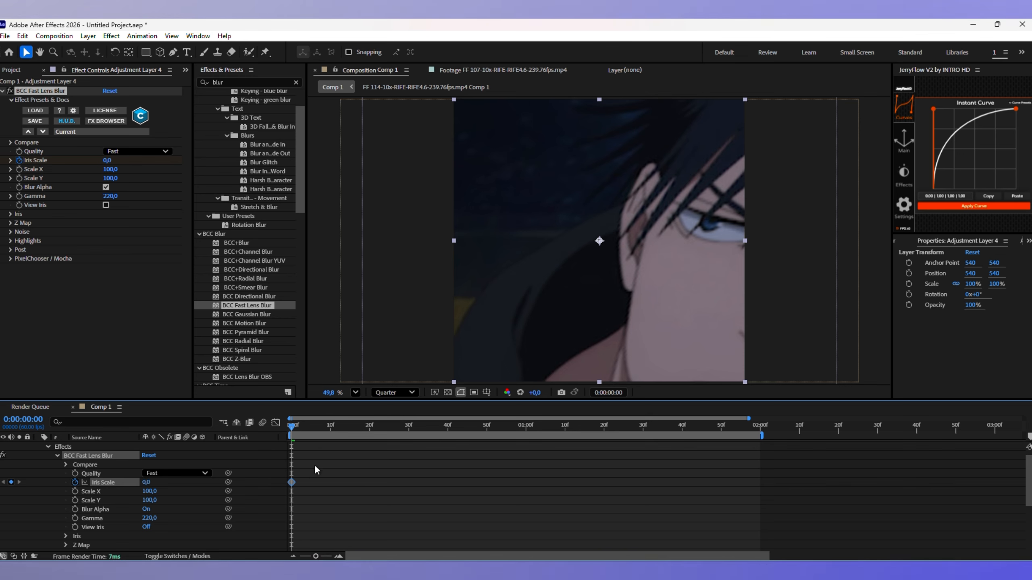
# Step: Cut Adjustment Layer 4 at 0:25, remove the remainder, and add an Iris Scale keyframe of 0 at 0:24
pyautogui.scroll(1, 315, 464)
pyautogui.moveTo(301, 432); pyautogui.dragTo(390, 438)
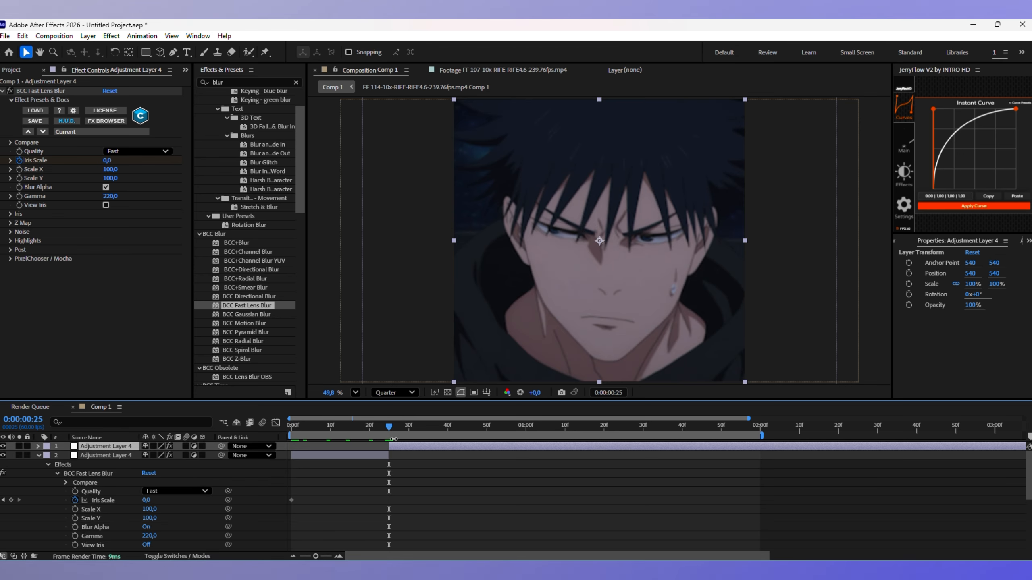
pyautogui.scroll(-1, 354, 447)
pyautogui.moveTo(314, 427); pyautogui.dragTo(384, 427)
pyautogui.scroll(1, 369, 431)
pyautogui.click(11, 491)
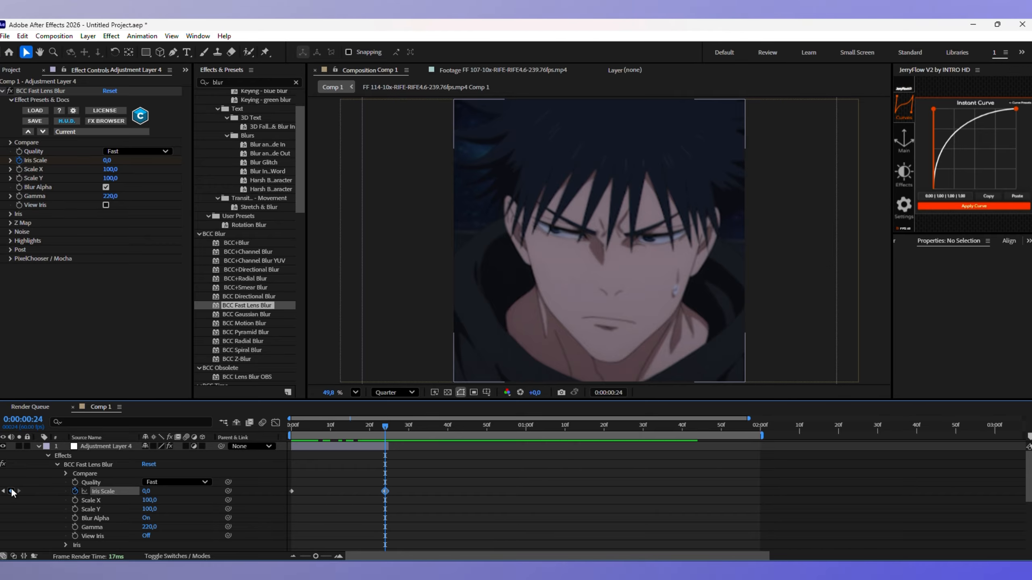
# Step: Set the Iris Scale keyframe on the first frame to 57 and scrub through the blur
pyautogui.moveTo(310, 430); pyautogui.dragTo(282, 435)
pyautogui.moveTo(159, 491); pyautogui.dragTo(170, 491)
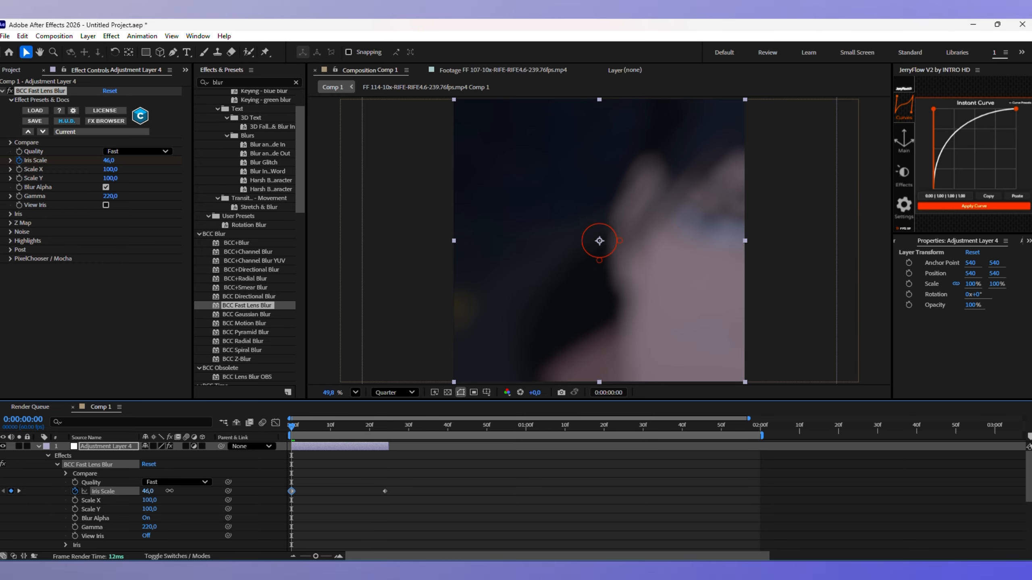
pyautogui.moveTo(293, 428); pyautogui.dragTo(372, 432)
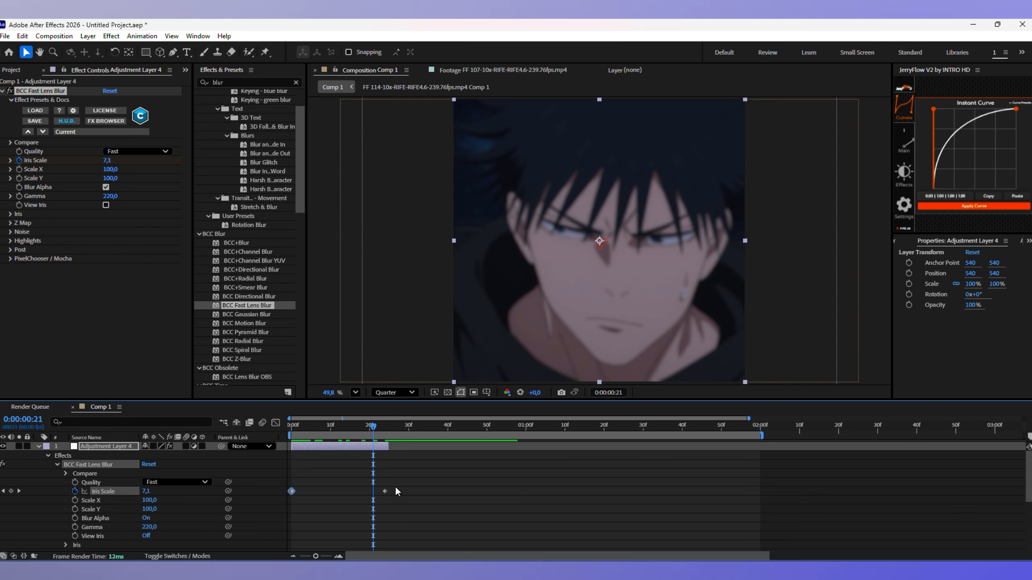
# Step: Ease both Iris Scale keyframes with the fast-start, decelerating curve and preview the opening blur
pyautogui.click(385, 491)
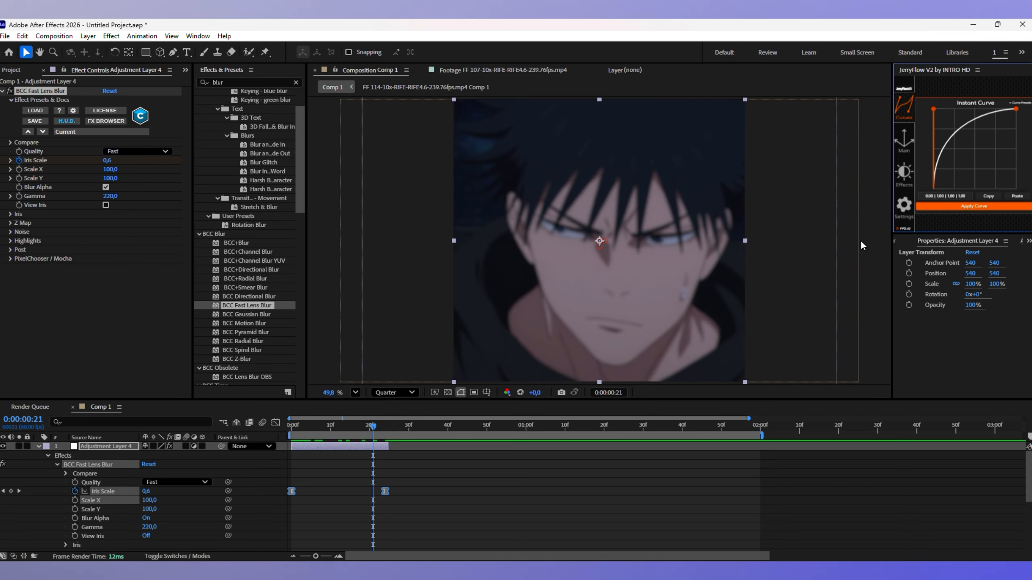
pyautogui.press('F9')
pyautogui.click(296, 428)
pyautogui.press('space')
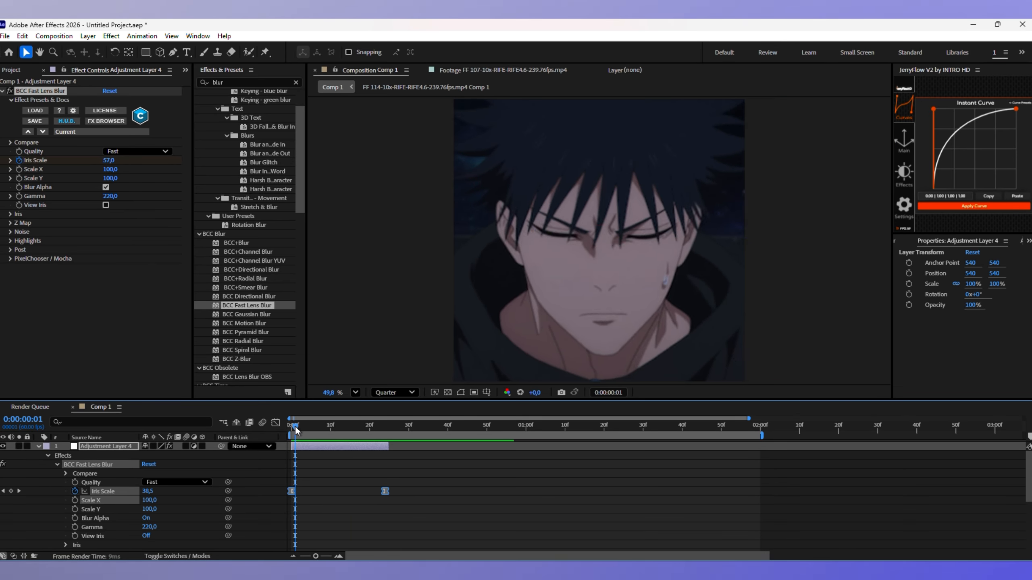
pyautogui.click(304, 426)
# Step: Trim the end of the blur adjustment layer to its last Iris Scale keyframe at 0:24
pyautogui.click(373, 446)
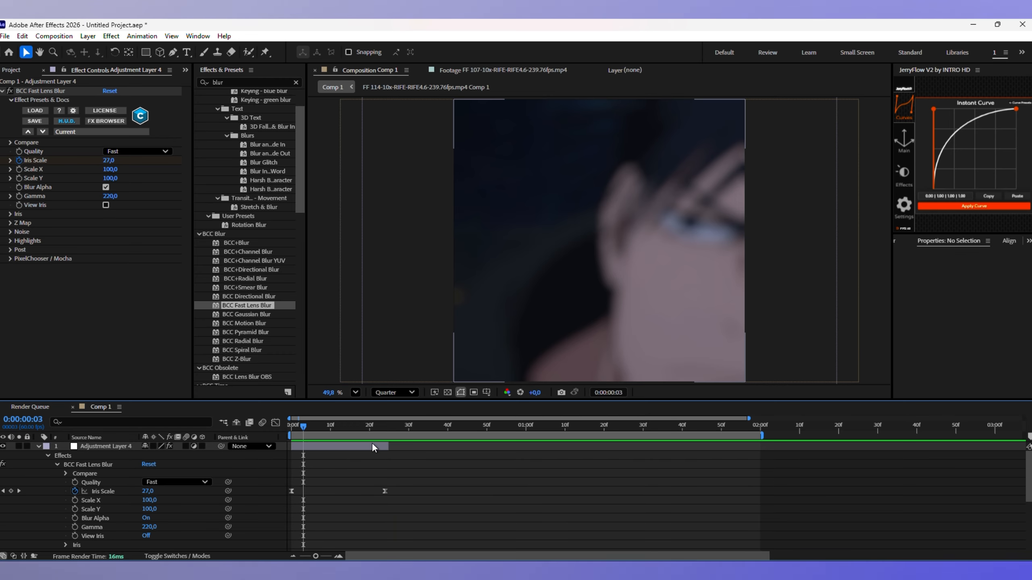
pyautogui.press('space')
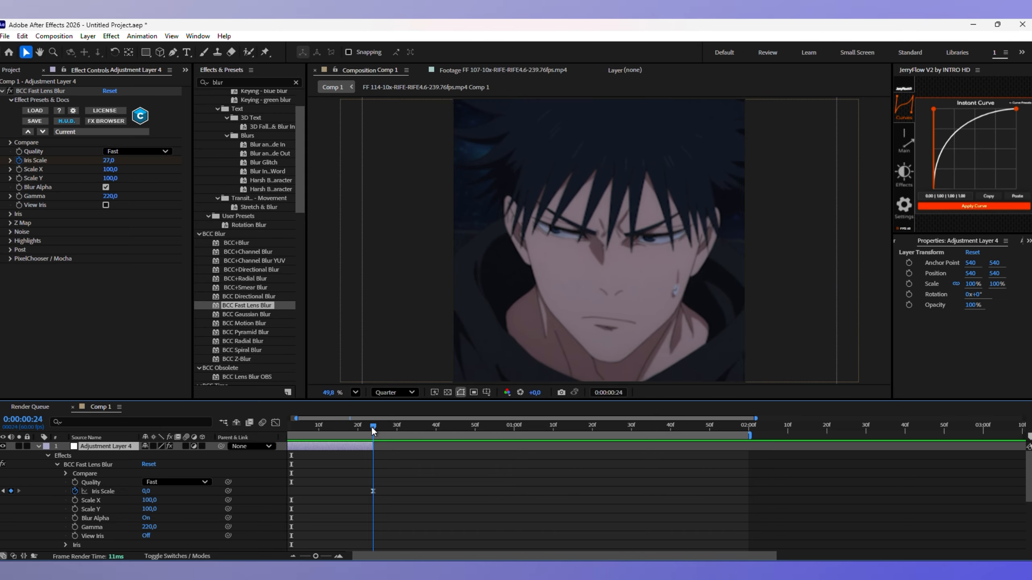
pyautogui.press('space')
# Step: Duplicate the blur adjustment layer, start the copy at the 1:00 cut, and preview the composition
pyautogui.hotkey('ctrl', 'd')
pyautogui.moveTo(321, 446); pyautogui.dragTo(587, 472)
pyautogui.moveTo(355, 427); pyautogui.dragTo(440, 428)
pyautogui.press('space')
pyautogui.press('space')
pyautogui.press('space')
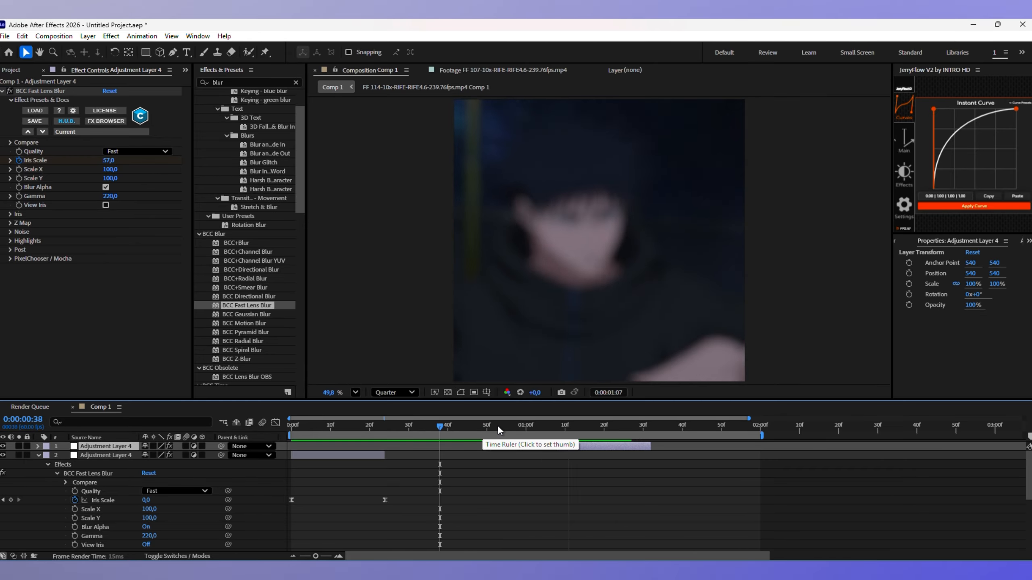
pyautogui.moveTo(520, 425); pyautogui.dragTo(287, 429)
pyautogui.press('space')
pyautogui.press('space')
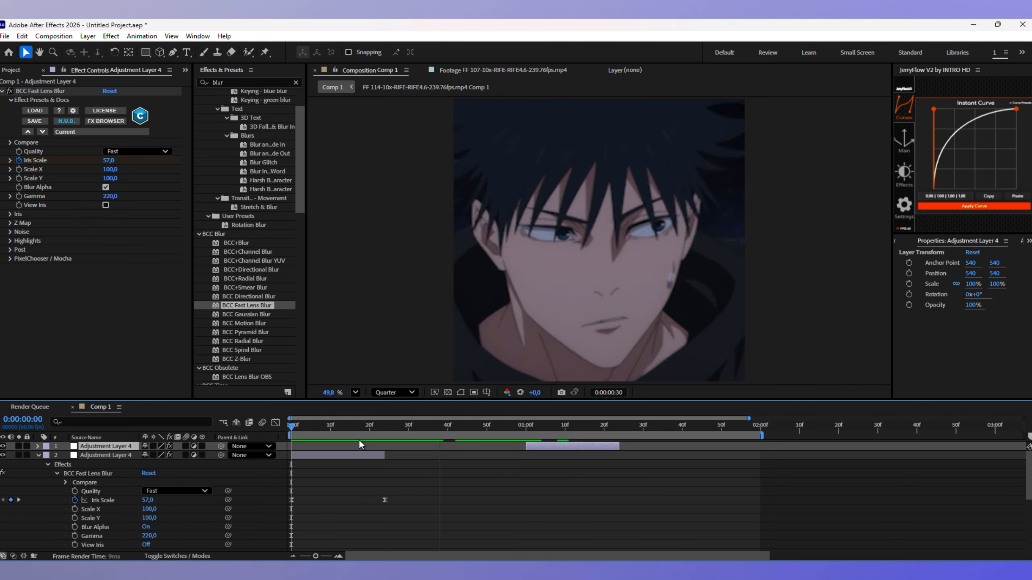
pyautogui.click(459, 427)
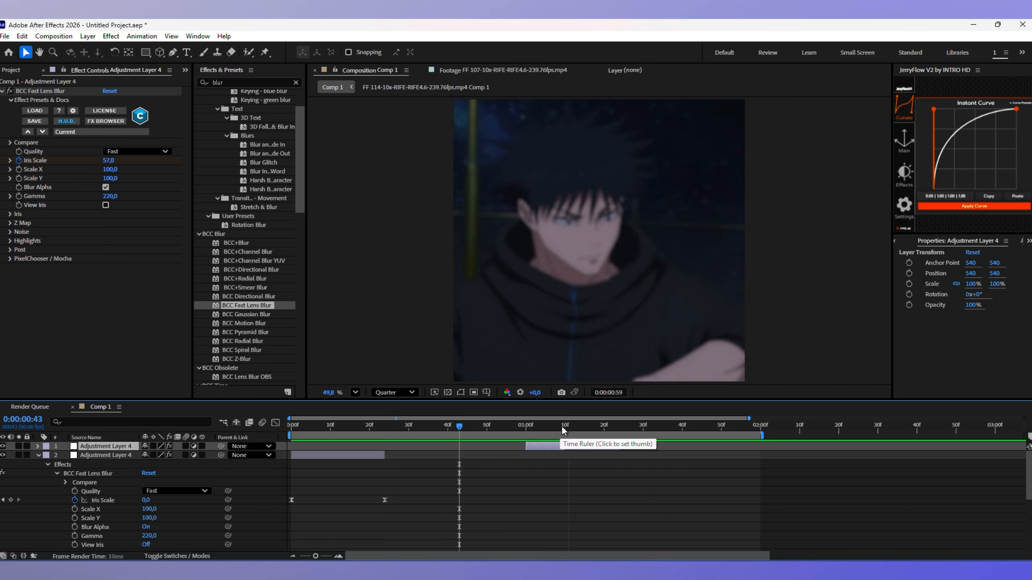
# Step: Duplicate the second blur adjustment layer, start the copy at about 1:27, and reveal its BCC Fast Lens Blur properties
pyautogui.click(561, 426)
pyautogui.click(559, 445)
pyautogui.hotkey('ctrl', 'd')
pyautogui.moveTo(543, 444); pyautogui.dragTo(653, 452)
pyautogui.click(38, 446)
pyautogui.click(46, 456)
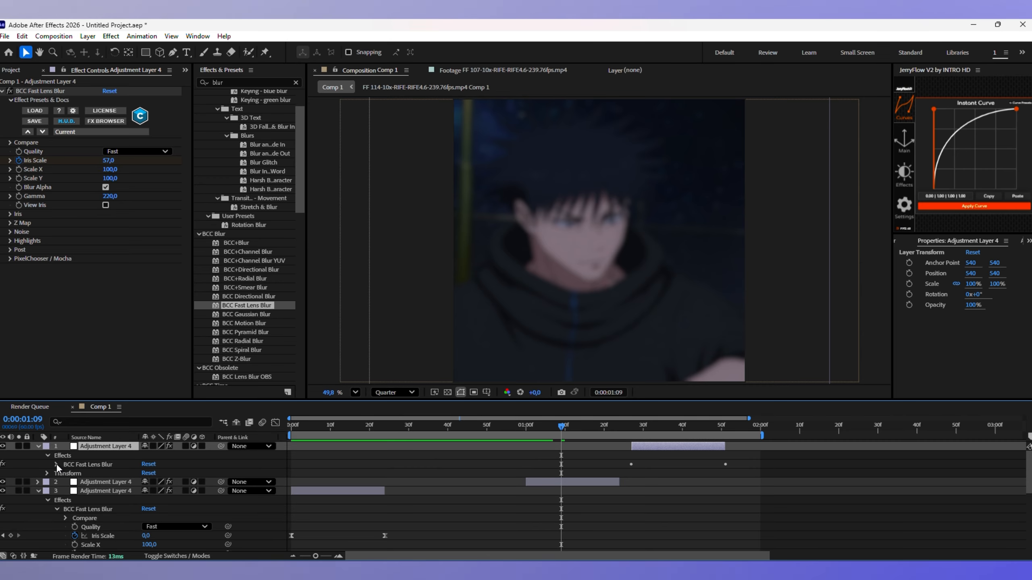
pyautogui.click(56, 465)
# Step: Move the copy's blur peak keyframe to about 1:35, paste a 0 Iris Scale keyframe at its start, and ease the rise with a slow-start, accelerating curve
pyautogui.moveTo(617, 428); pyautogui.dragTo(662, 430)
pyautogui.moveTo(643, 492)
pyautogui.mouseDown()
pyautogui.moveTo(666, 493)
pyautogui.moveTo(626, 500)
pyautogui.mouseUp()
pyautogui.click(725, 491)
pyautogui.click(632, 429)
pyautogui.hotkey('ctrl', 'v')
pyautogui.moveTo(934, 109); pyautogui.dragTo(995, 167)
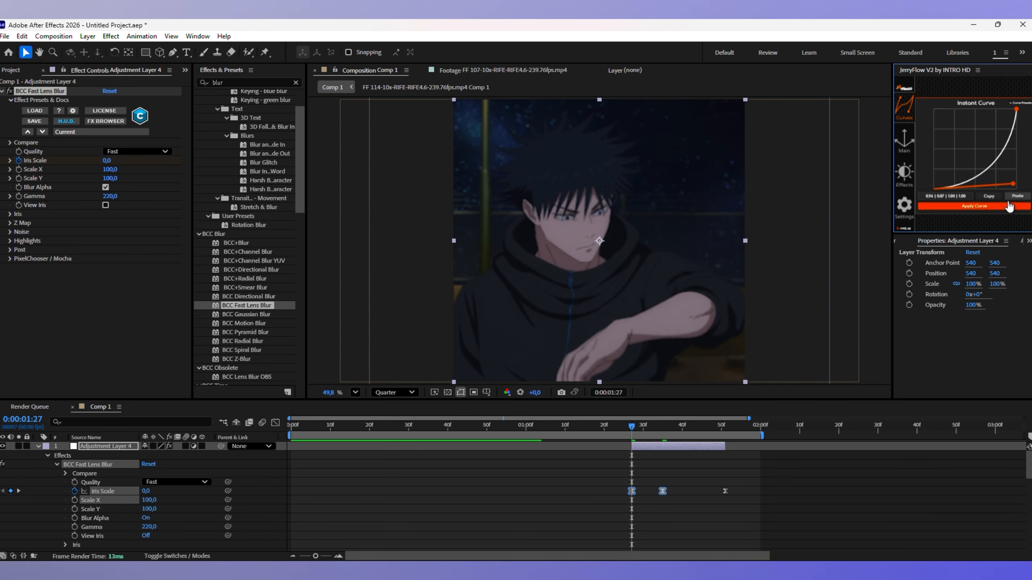
# Step: Add a layer marker at the blur peak keyframe and shift the layer to start at about 1:28
pyautogui.moveTo(659, 429)
pyautogui.mouseDown()
pyautogui.moveTo(638, 429)
pyautogui.moveTo(695, 447)
pyautogui.mouseUp()
pyautogui.click(668, 446)
pyautogui.press('KP_Multiply')
pyautogui.scroll(-8, 740, 477)
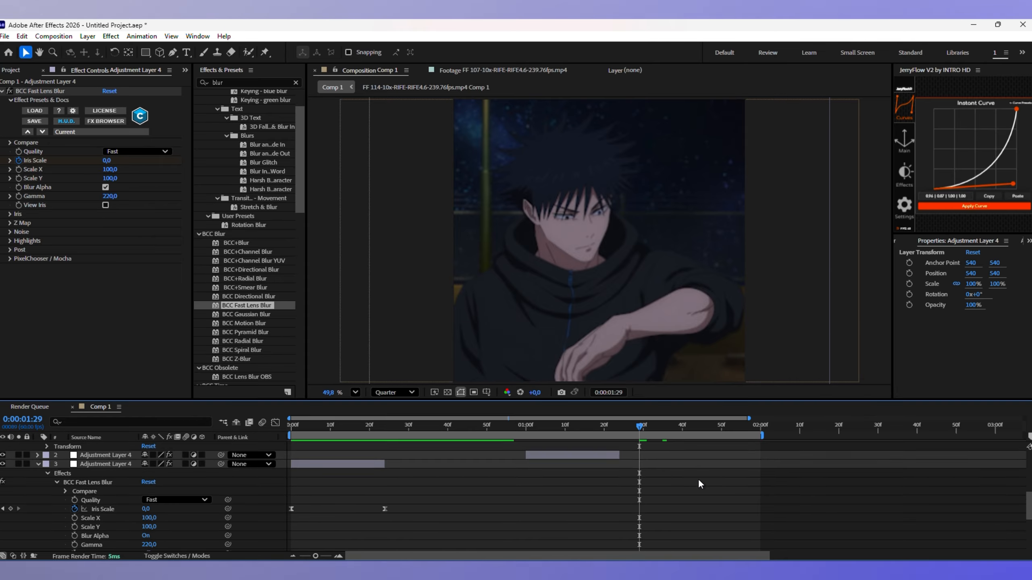
pyautogui.scroll(-5, 383, 466)
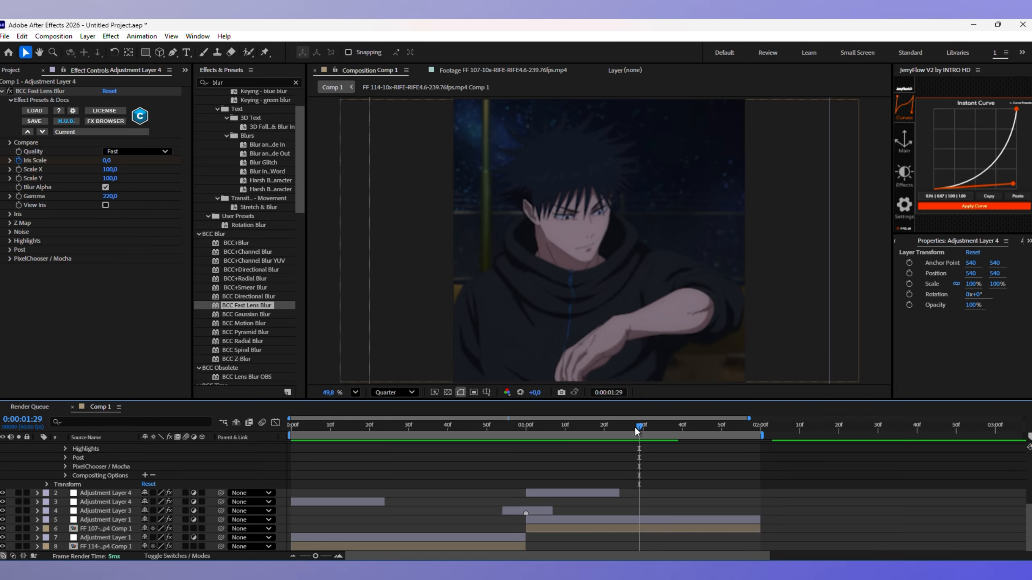
pyautogui.moveTo(636, 427); pyautogui.dragTo(651, 425)
pyautogui.scroll(8, 691, 458)
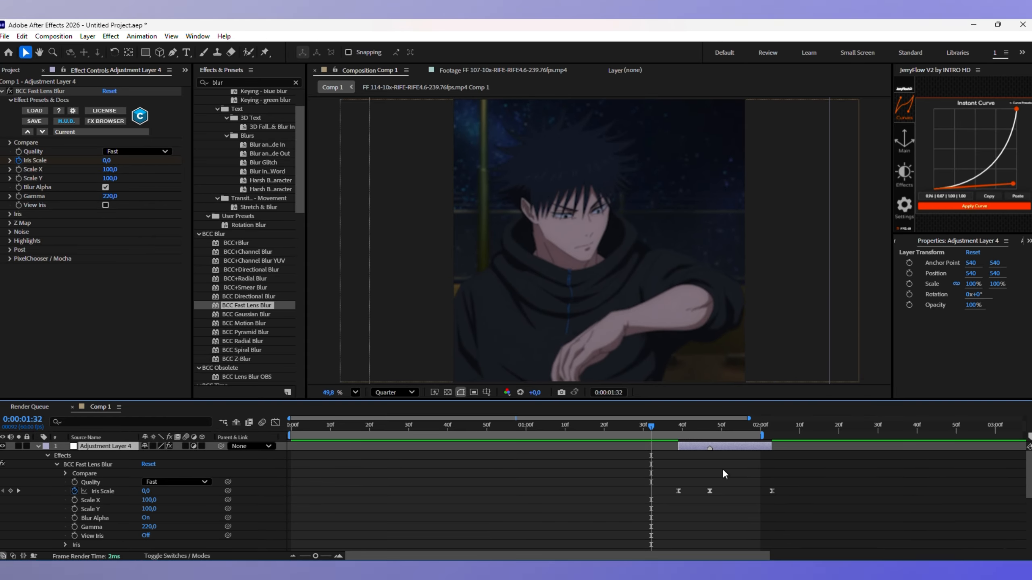
pyautogui.moveTo(724, 446); pyautogui.dragTo(671, 446)
pyautogui.moveTo(616, 425); pyautogui.dragTo(697, 433)
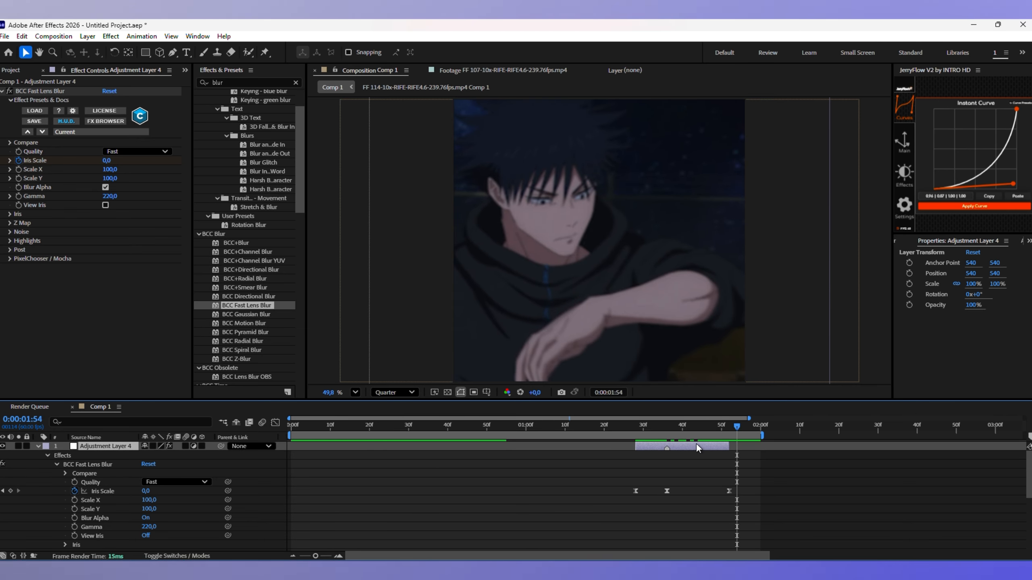
# Step: Duplicate the marked blur layer, trim and place the copy to span from 1:52 to 2:00, and preview the composition
pyautogui.hotkey('ctrl', 'd')
pyautogui.moveTo(729, 446); pyautogui.dragTo(669, 455)
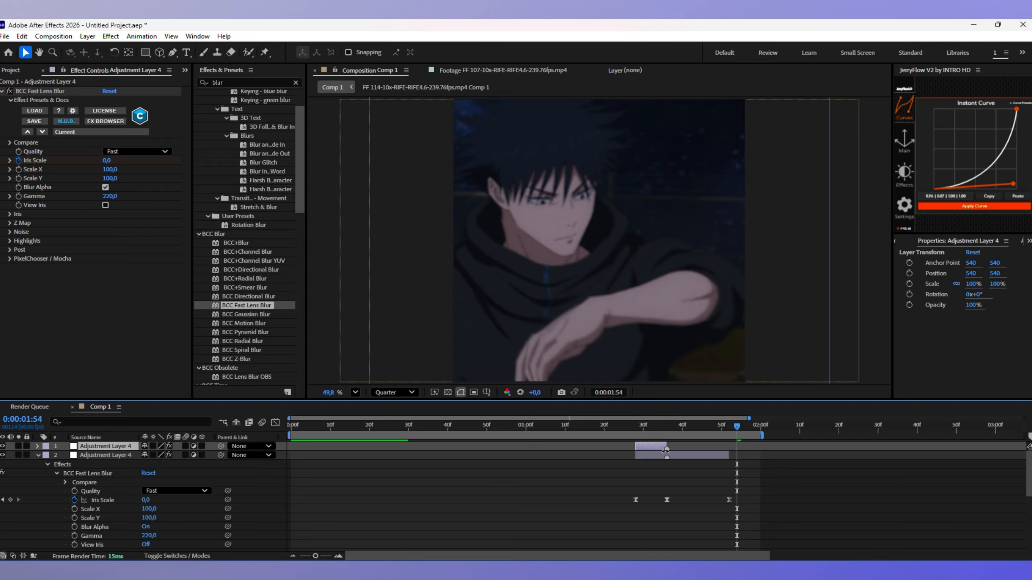
pyautogui.moveTo(742, 450); pyautogui.dragTo(653, 428)
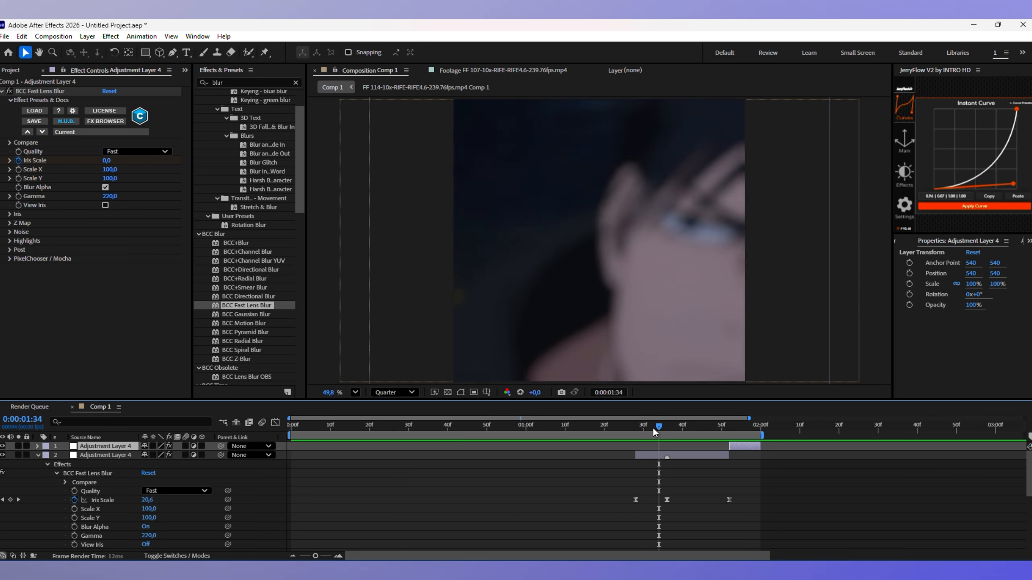
pyautogui.moveTo(652, 427); pyautogui.dragTo(620, 430)
pyautogui.press('space')
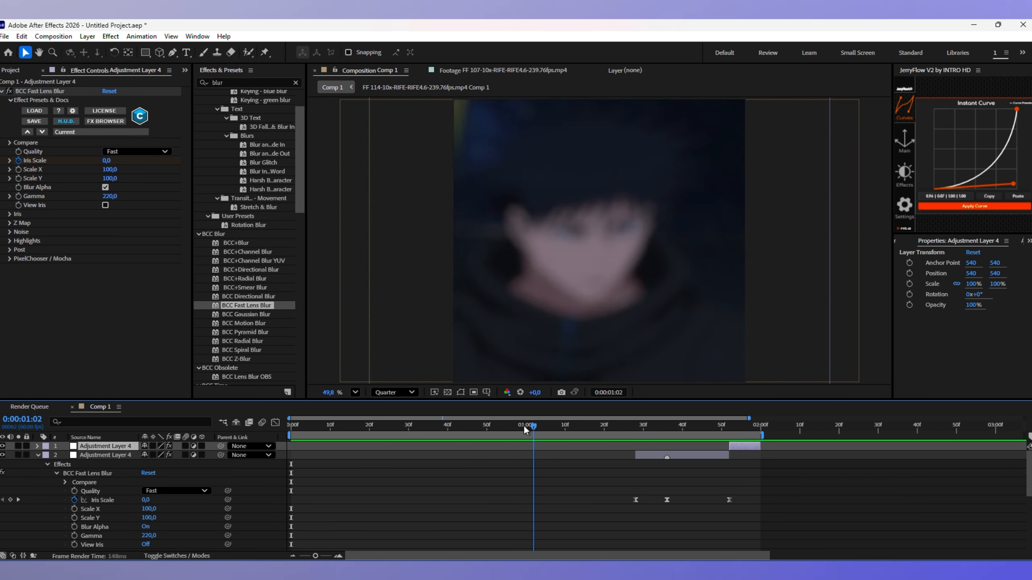
pyautogui.press('space')
pyautogui.press('space')
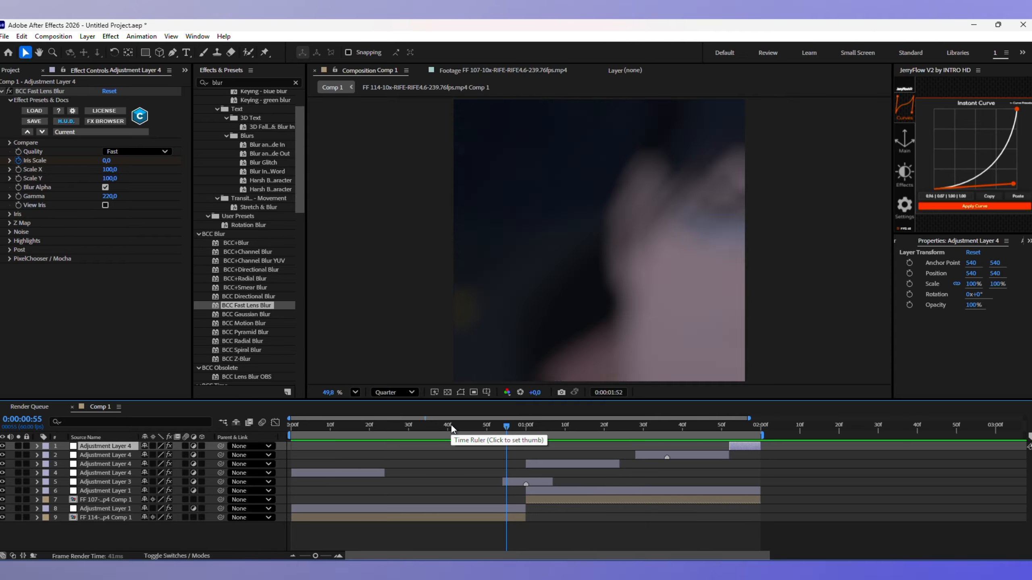
# Step: Create a white solid at composition size that starts at 0:35 and is cut off at about 0:49
pyautogui.click(428, 425)
pyautogui.rightClick(287, 443)
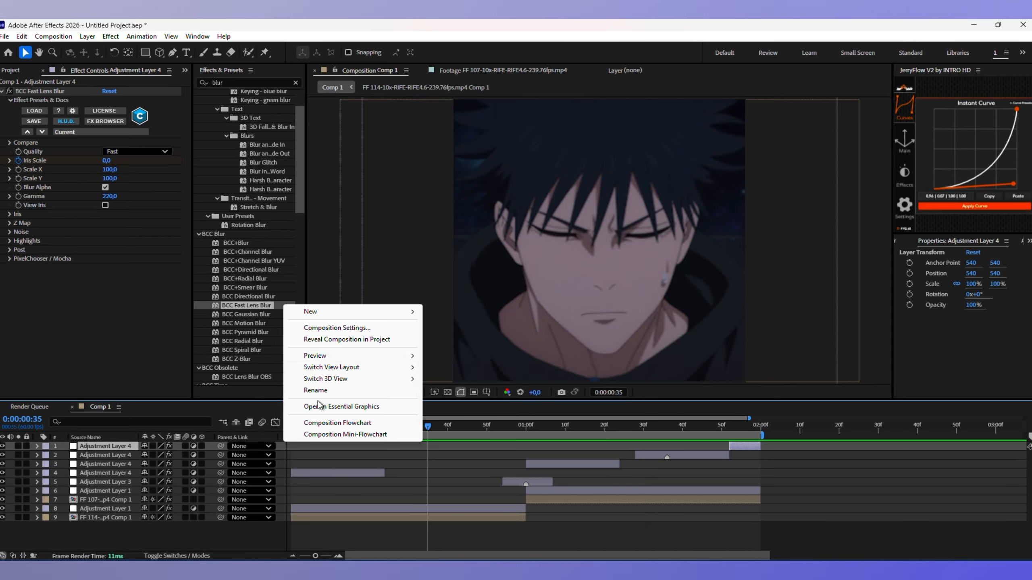
pyautogui.moveTo(342, 315)
pyautogui.click(449, 340)
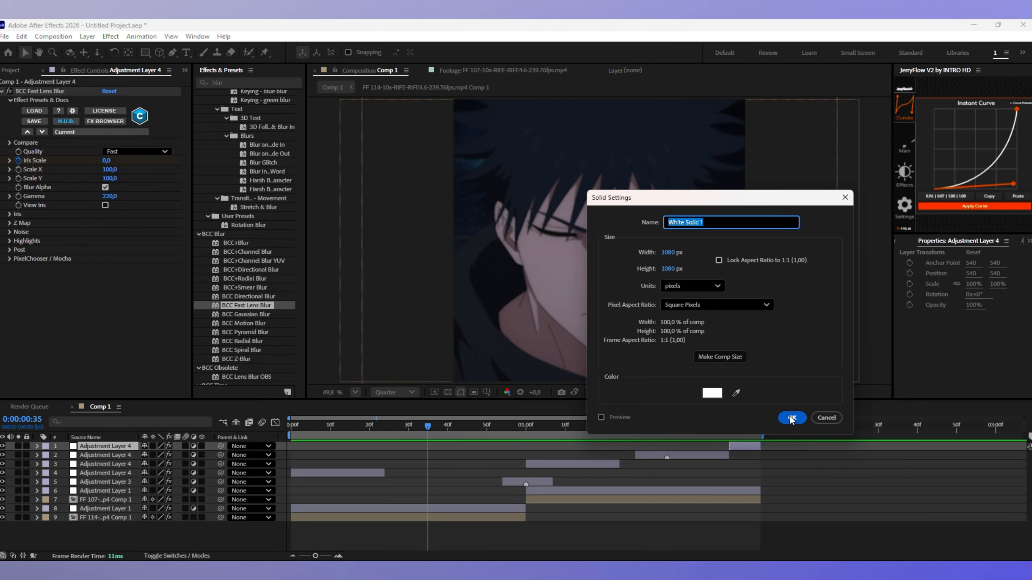
pyautogui.press('Return')
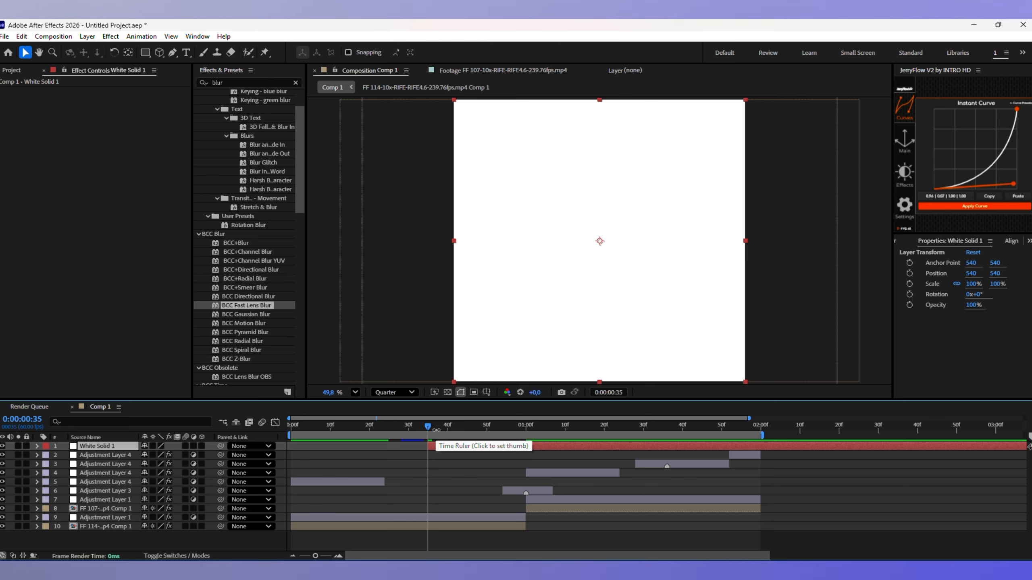
pyautogui.hotkey('ctrl', 'shift', 'd')
pyautogui.press('Delete')
pyautogui.moveTo(482, 429); pyautogui.dragTo(428, 430)
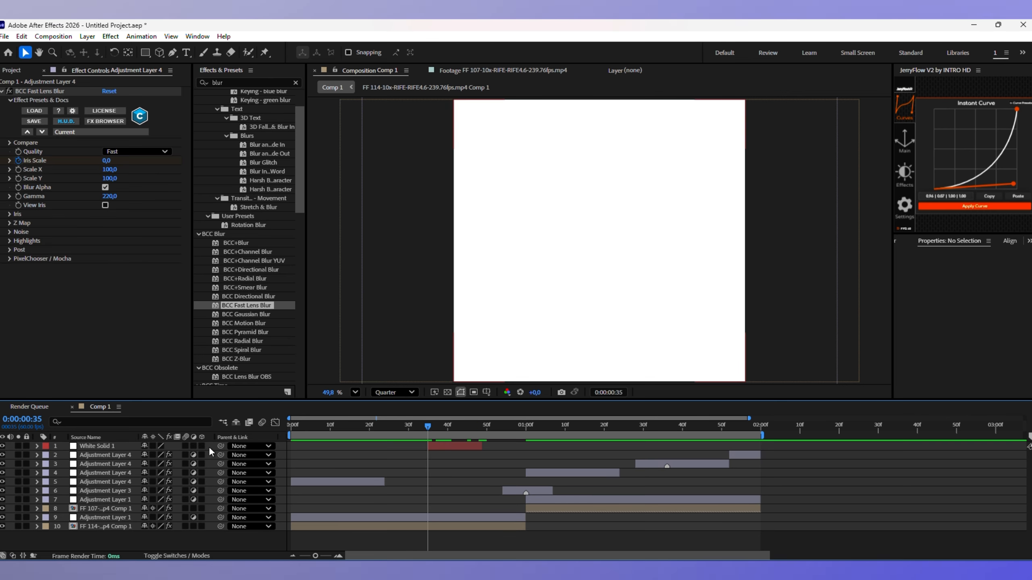
# Step: Keyframe the white solid's opacity at 40% on 0:35 and fade it out by 0:49
pyautogui.click(37, 446)
pyautogui.click(48, 455)
pyautogui.moveTo(147, 499); pyautogui.dragTo(110, 501)
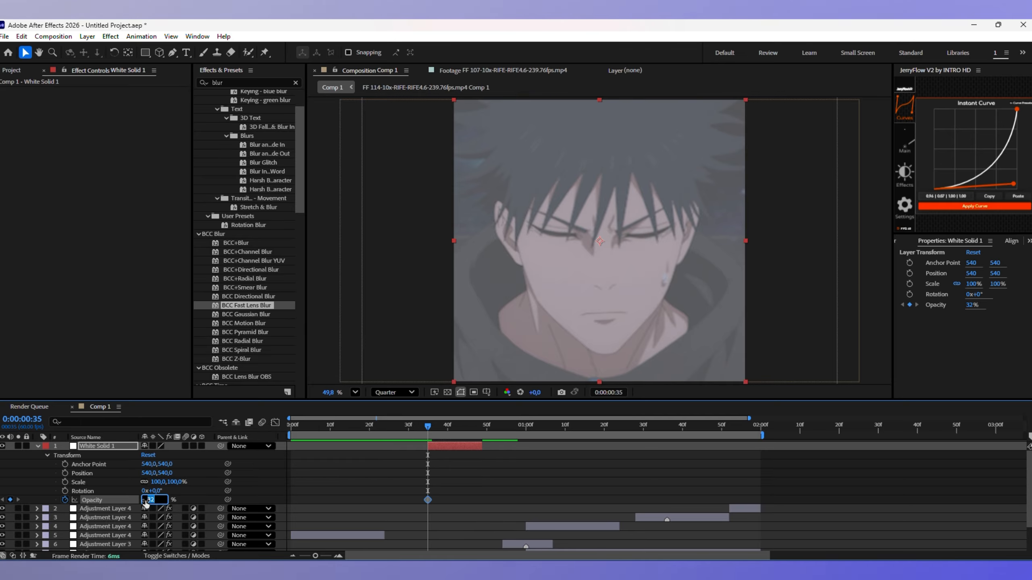
pyautogui.press('Return')
pyautogui.click(482, 427)
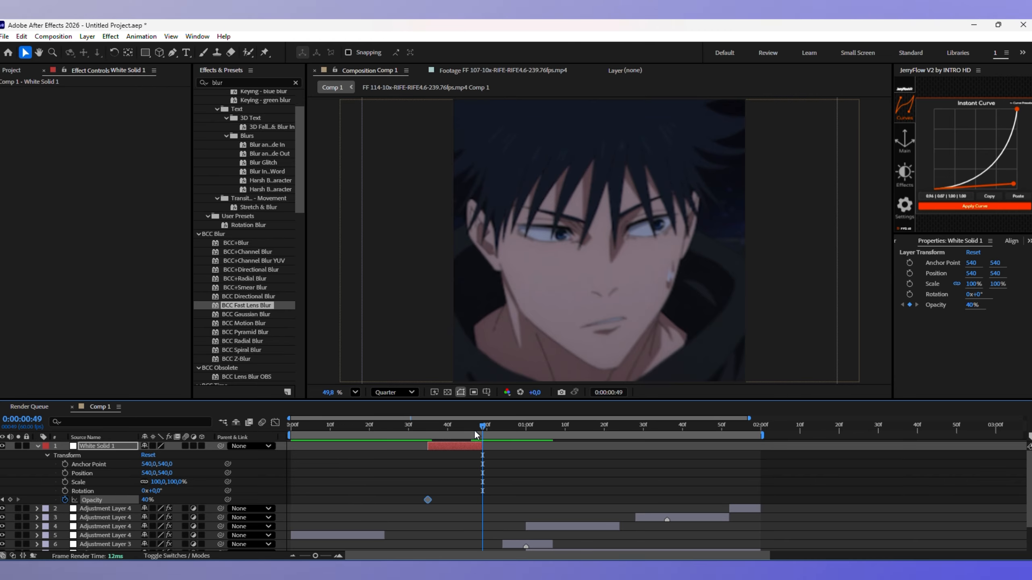
pyautogui.moveTo(450, 427); pyautogui.dragTo(428, 427)
pyautogui.moveTo(493, 495); pyautogui.dragTo(419, 504)
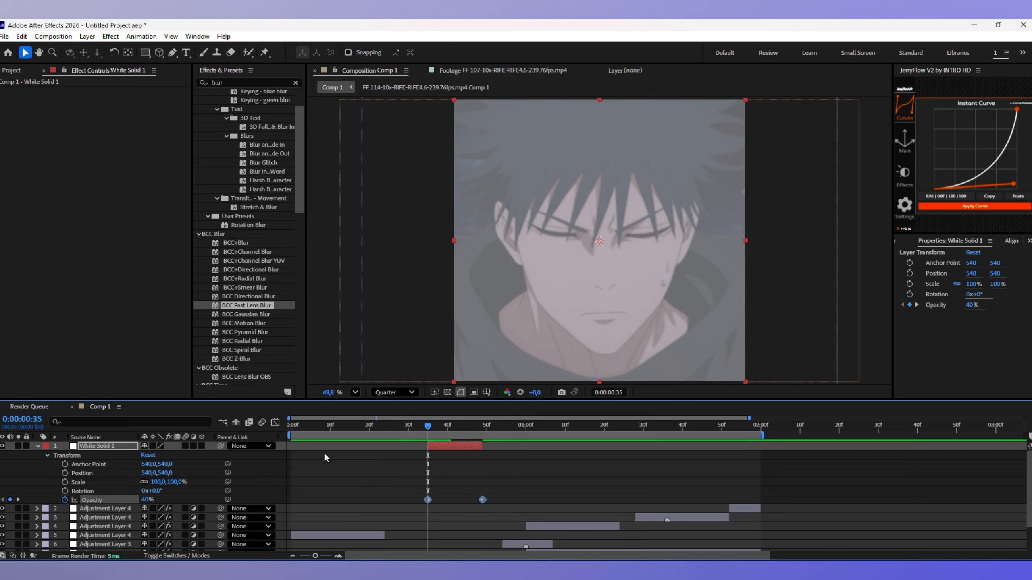
# Step: Ease both opacity keyframes of the white solid in the value graph for a fast-start, decelerating fade
pyautogui.click(275, 423)
pyautogui.moveTo(446, 448); pyautogui.dragTo(407, 521)
pyautogui.click(275, 423)
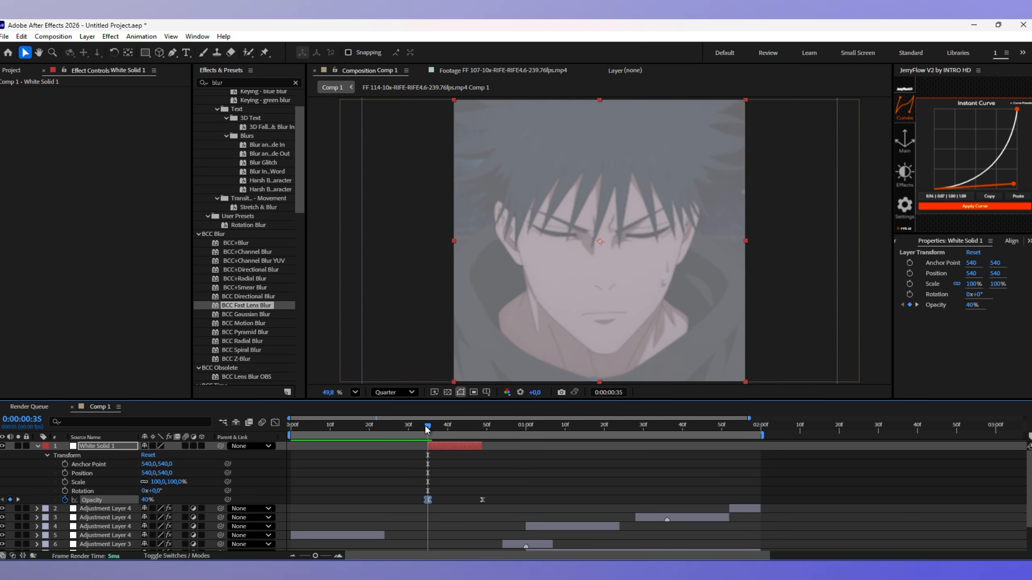
# Step: Move the white solid to start at 0:00 and place it below the first clip's blur adjustment layer
pyautogui.moveTo(427, 427); pyautogui.dragTo(292, 428)
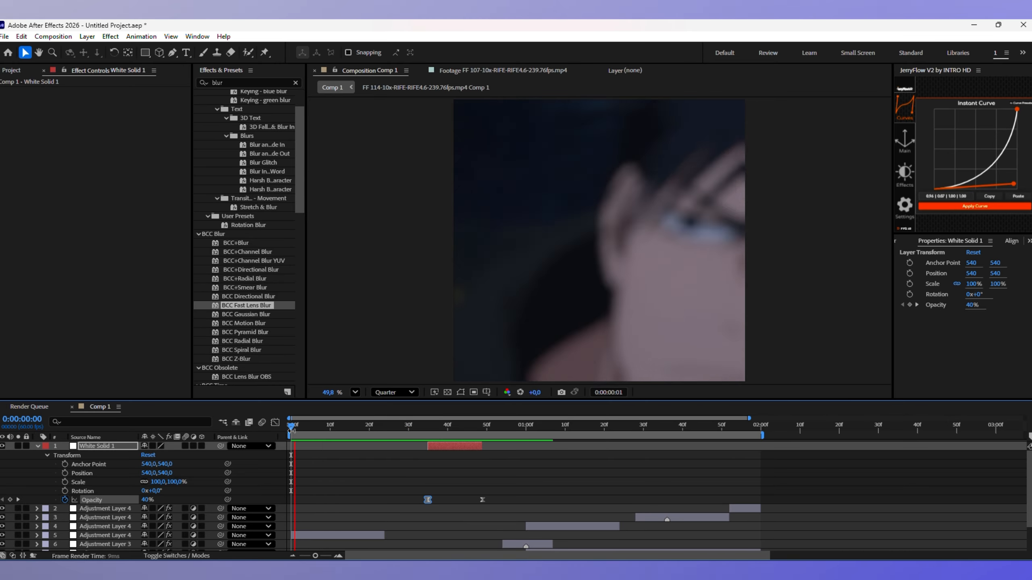
pyautogui.moveTo(450, 447); pyautogui.dragTo(311, 443)
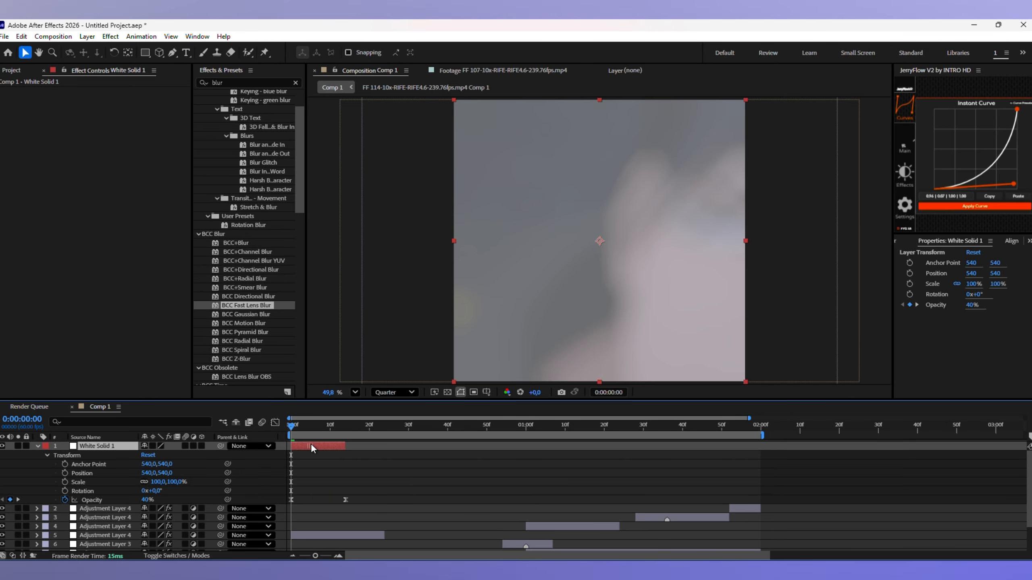
pyautogui.click(38, 446)
pyautogui.moveTo(114, 447); pyautogui.dragTo(111, 488)
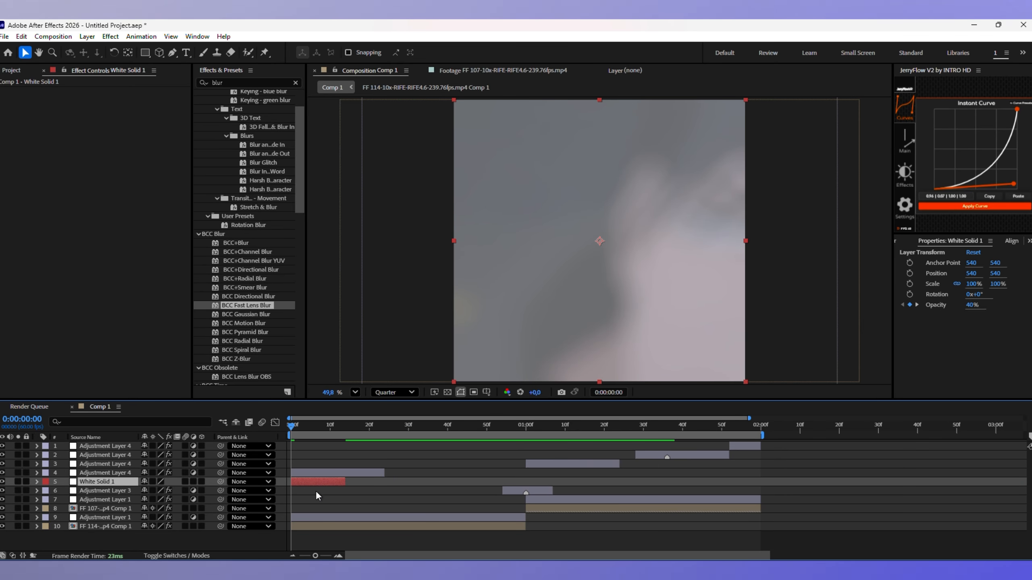
# Step: Extend the white solid's end to about 0:43 and preview the opening flash
pyautogui.moveTo(295, 427); pyautogui.dragTo(299, 425)
pyautogui.moveTo(451, 487); pyautogui.dragTo(460, 486)
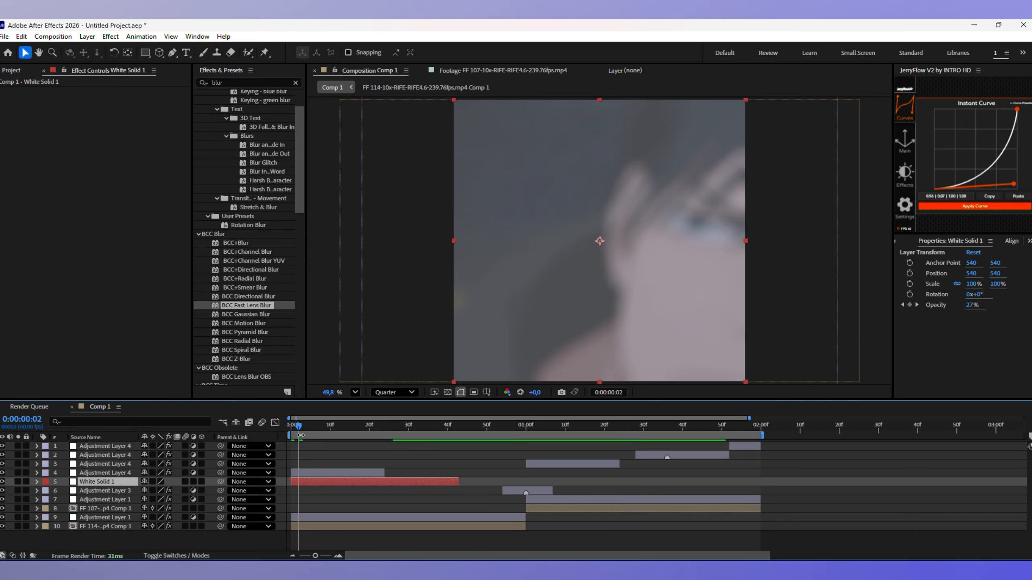
pyautogui.moveTo(299, 426); pyautogui.dragTo(278, 426)
pyautogui.press('space')
pyautogui.click(313, 424)
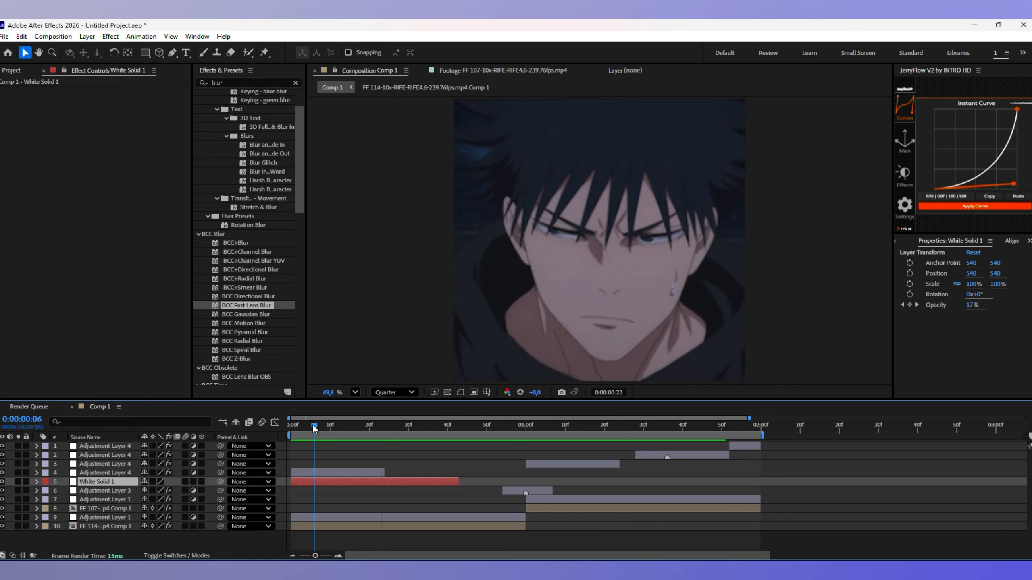
# Step: Duplicate the white solid, start the copy at about 0:40, and preview the flash
pyautogui.hotkey('ctrl', 'd')
pyautogui.moveTo(324, 480); pyautogui.dragTo(499, 487)
pyautogui.press('space')
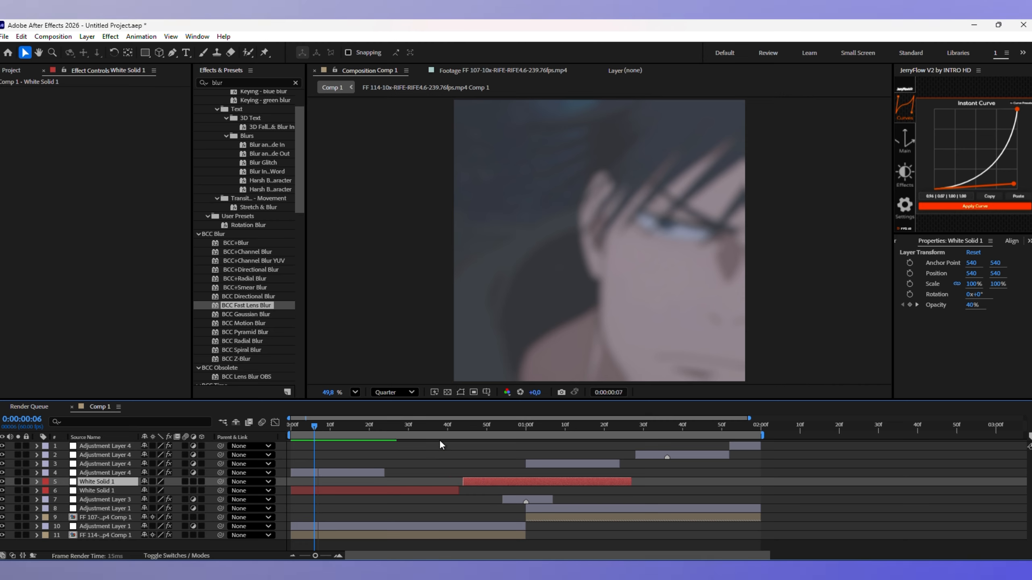
pyautogui.click(433, 426)
pyautogui.press('space')
pyautogui.click(420, 426)
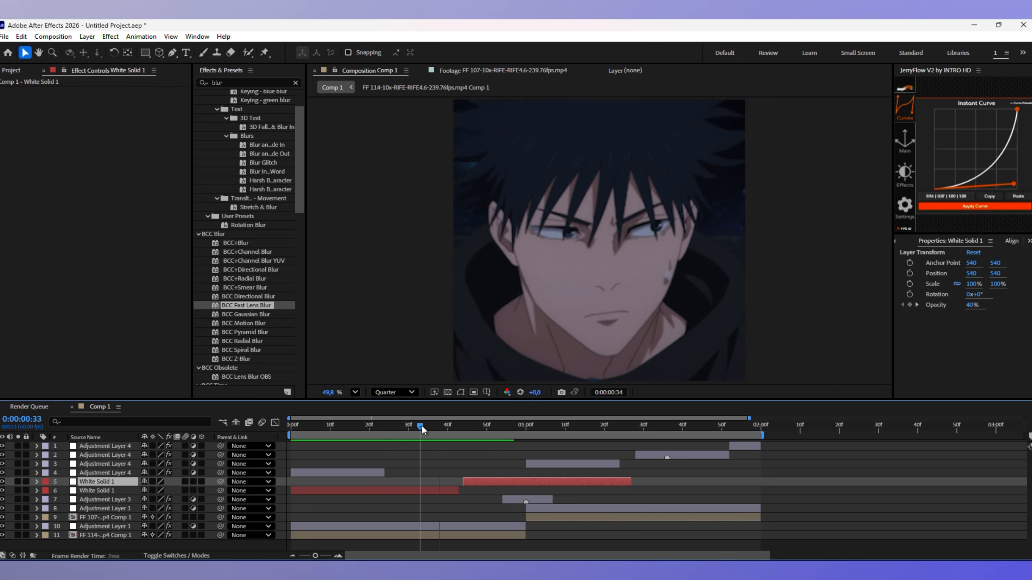
pyautogui.moveTo(465, 481); pyautogui.dragTo(450, 482)
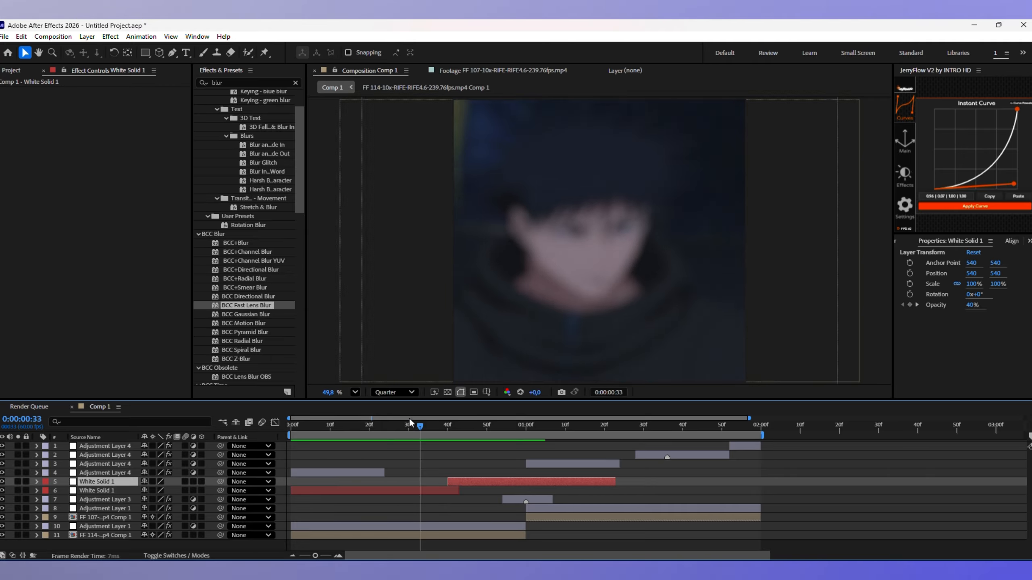
pyautogui.click(411, 425)
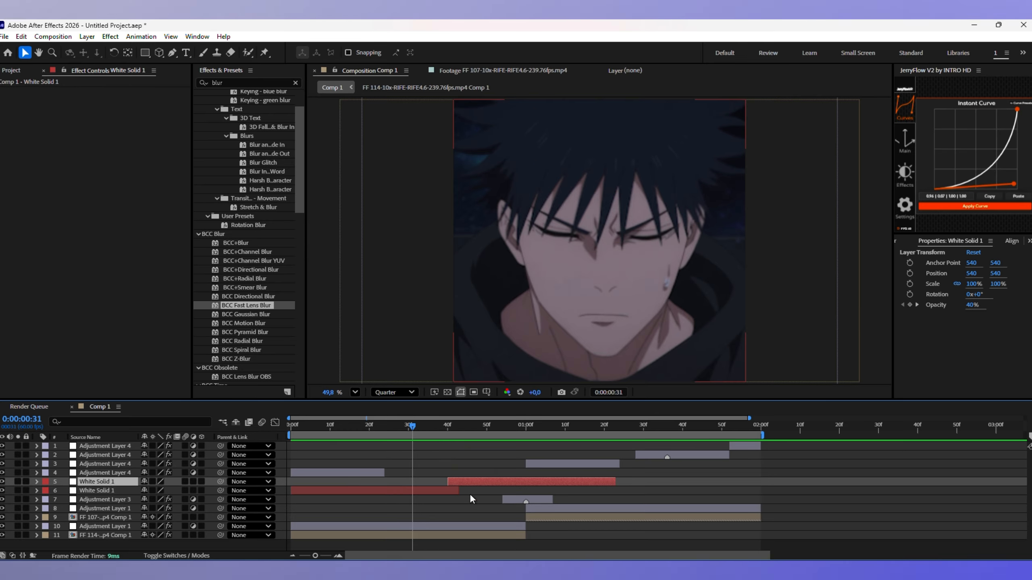
# Step: Add two more white solid copies, one from 1:00 to 1:36 and one from 1:36 to 2:00, and preview
pyautogui.hotkey('ctrl', 'd')
pyautogui.moveTo(469, 481); pyautogui.dragTo(548, 485)
pyautogui.moveTo(693, 482)
pyautogui.mouseDown()
pyautogui.moveTo(671, 486)
pyautogui.moveTo(701, 487)
pyautogui.mouseUp()
pyautogui.hotkey('ctrl', 'd')
pyautogui.moveTo(807, 483); pyautogui.dragTo(764, 491)
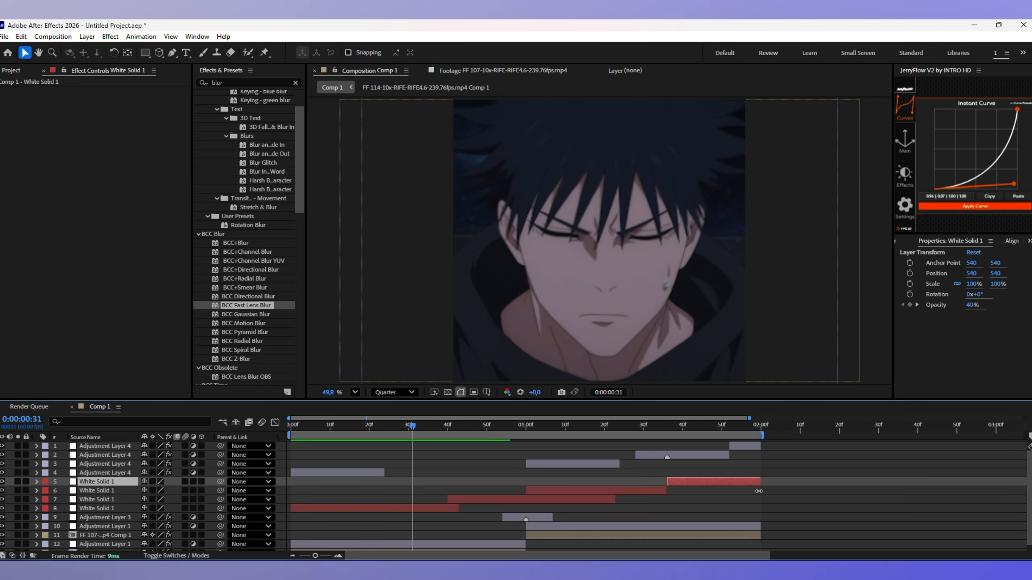
pyautogui.press('space')
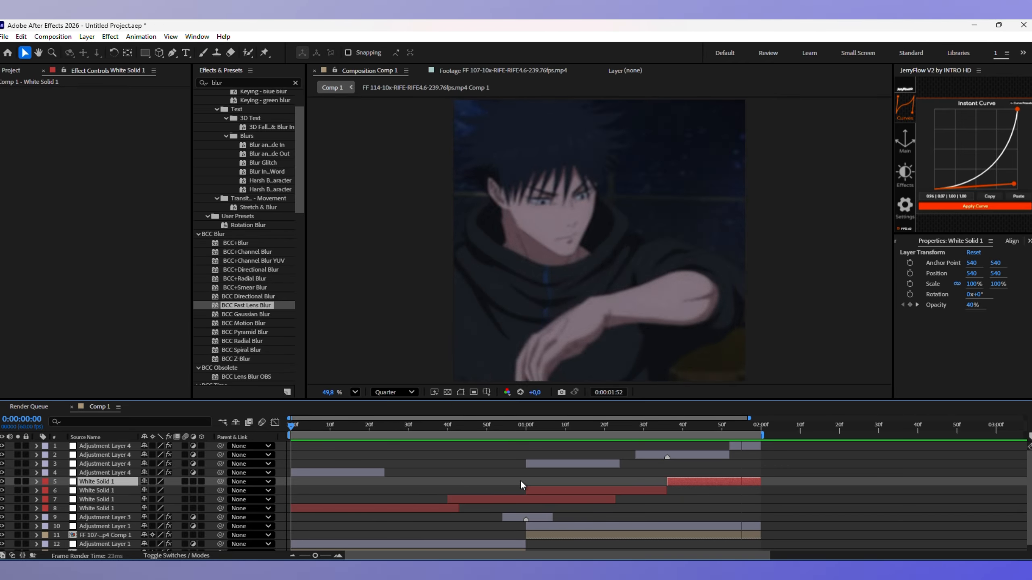
# Step: Create a second white solid with the playhead at 0:57 and place it at the top of the layer stack
pyautogui.click(518, 425)
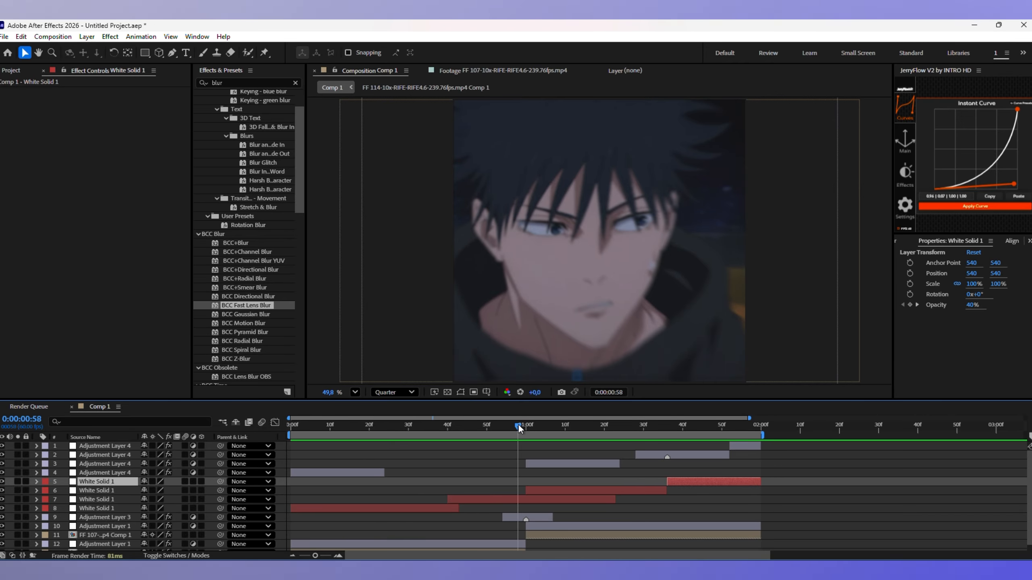
pyautogui.click(513, 424)
pyautogui.rightClick(299, 449)
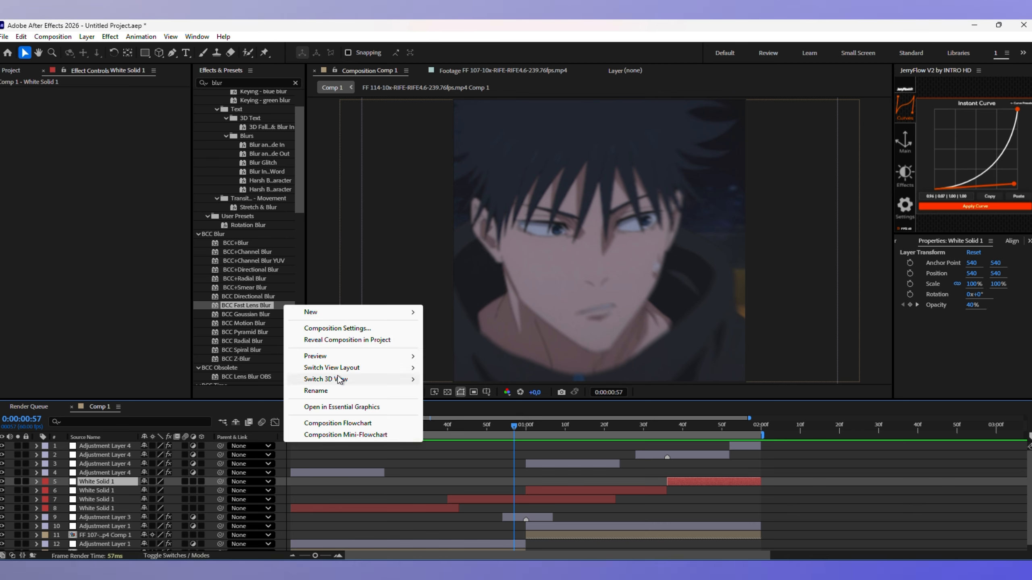
pyautogui.moveTo(321, 309)
pyautogui.click(451, 341)
pyautogui.click(783, 417)
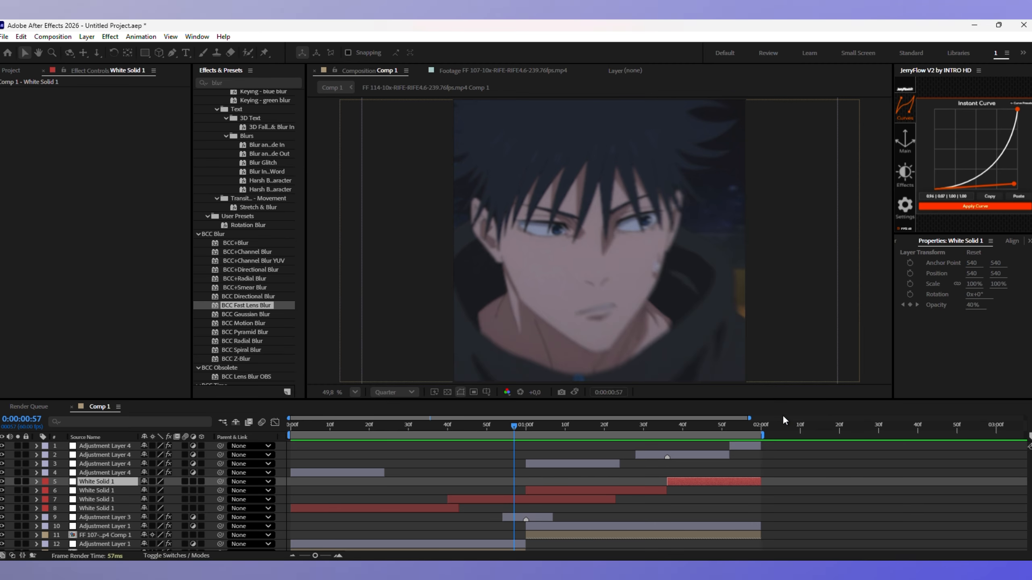
pyautogui.moveTo(131, 482); pyautogui.dragTo(131, 443)
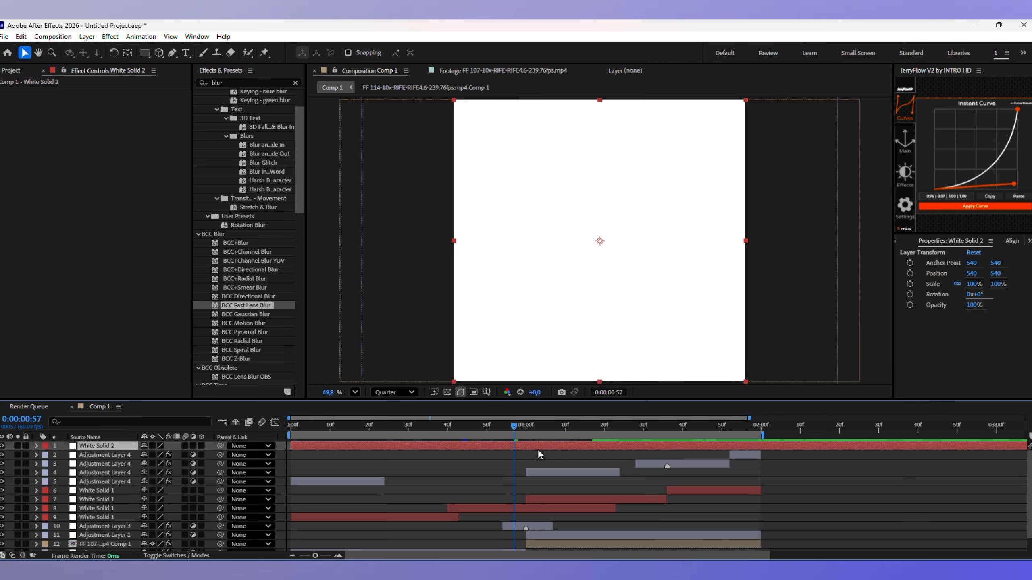
# Step: Trim the second white solid to a short flash running from 0:57 to 0:59
pyautogui.hotkey('alt', '[')
pyautogui.press('=')
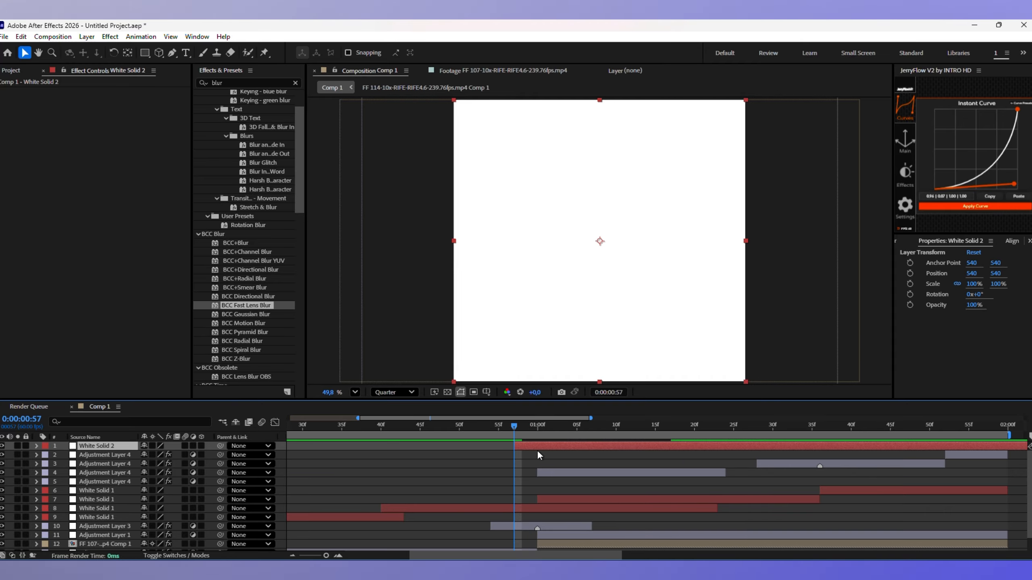
pyautogui.hotkey('ctrl', 'shift', 'd')
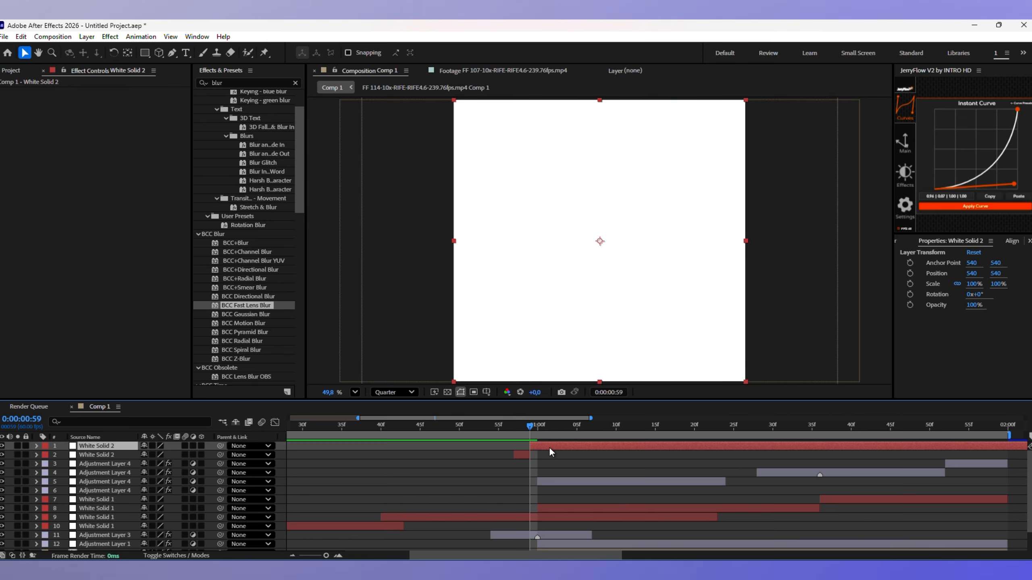
pyautogui.press('Delete')
# Step: Duplicate the short white flash and shift the copy about one frame, starting it at 0:58
pyautogui.click(521, 445)
pyautogui.hotkey('ctrl', 'd')
pyautogui.click(523, 429)
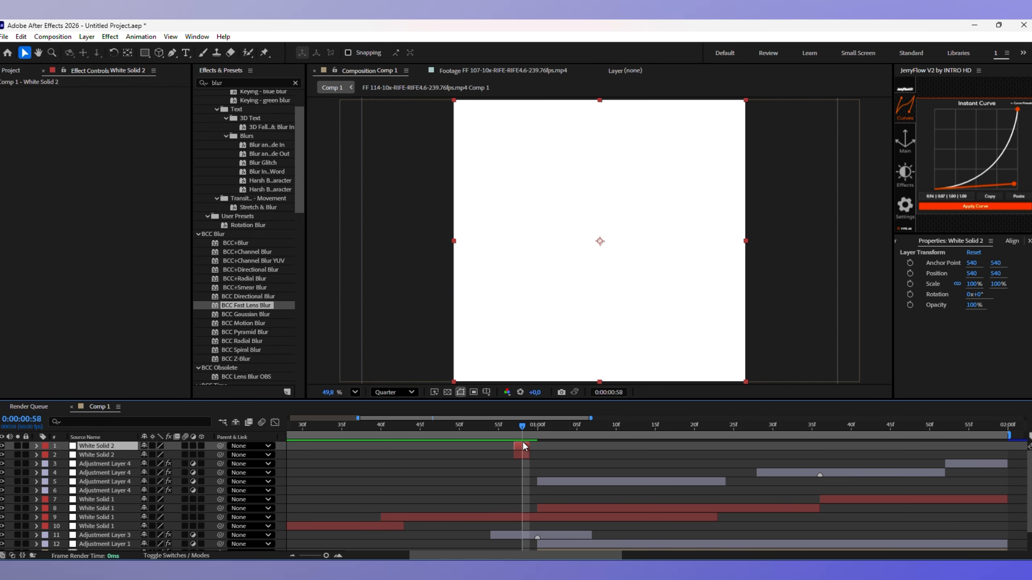
pyautogui.moveTo(523, 445); pyautogui.dragTo(528, 446)
# Step: Offset the two short white solids horizontally, with X position 2 for the lower one and about 1082 for the upper one
pyautogui.click(522, 455)
pyautogui.click(38, 455)
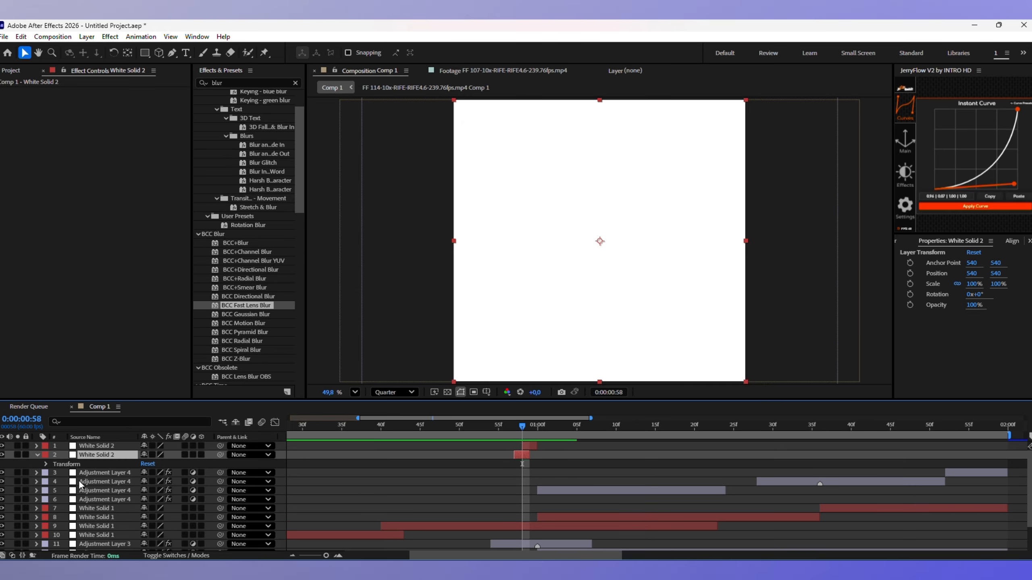
pyautogui.click(45, 464)
pyautogui.moveTo(145, 482); pyautogui.dragTo(12, 485)
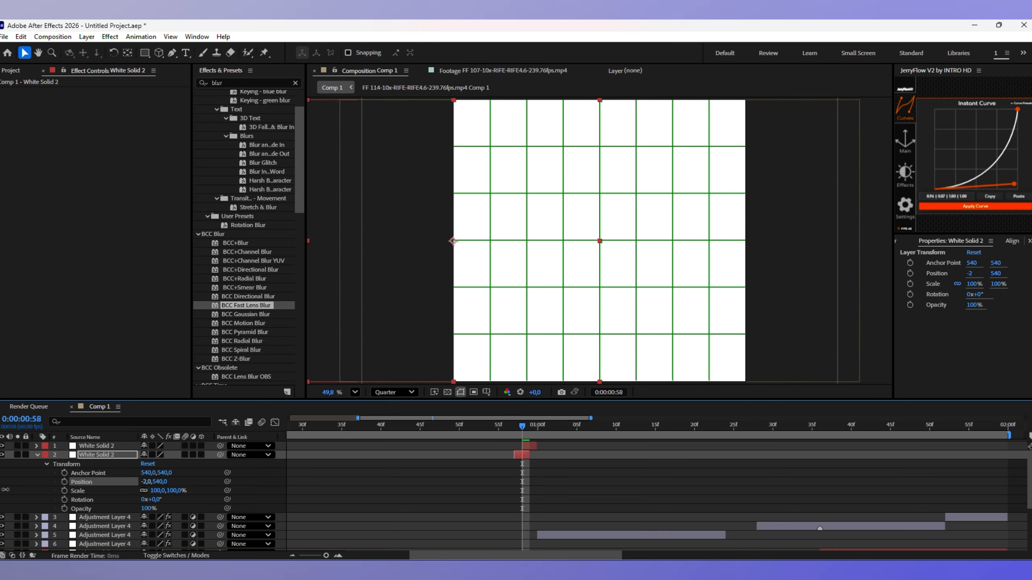
pyautogui.click(36, 445)
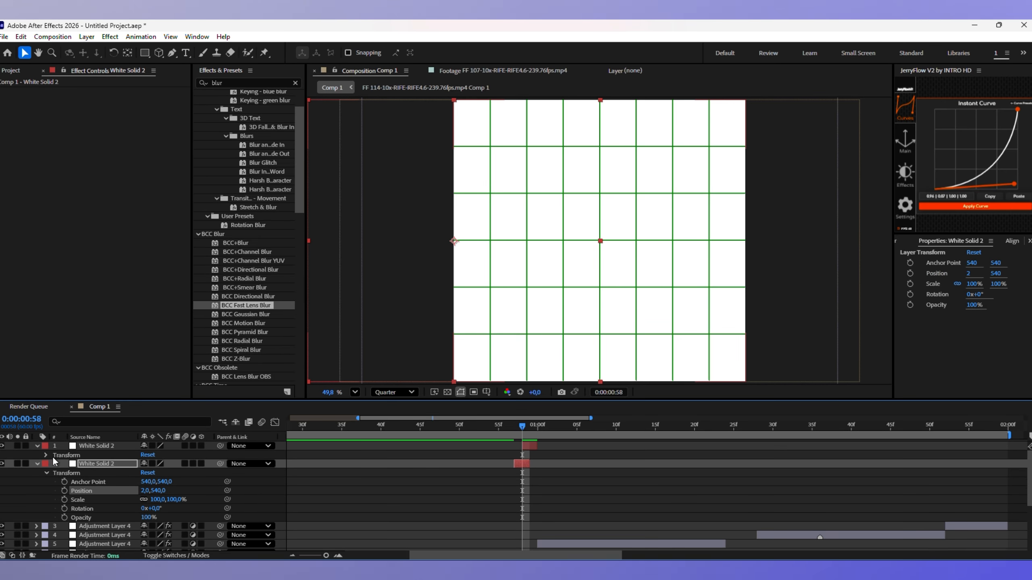
pyautogui.click(47, 456)
pyautogui.moveTo(149, 473); pyautogui.dragTo(457, 491)
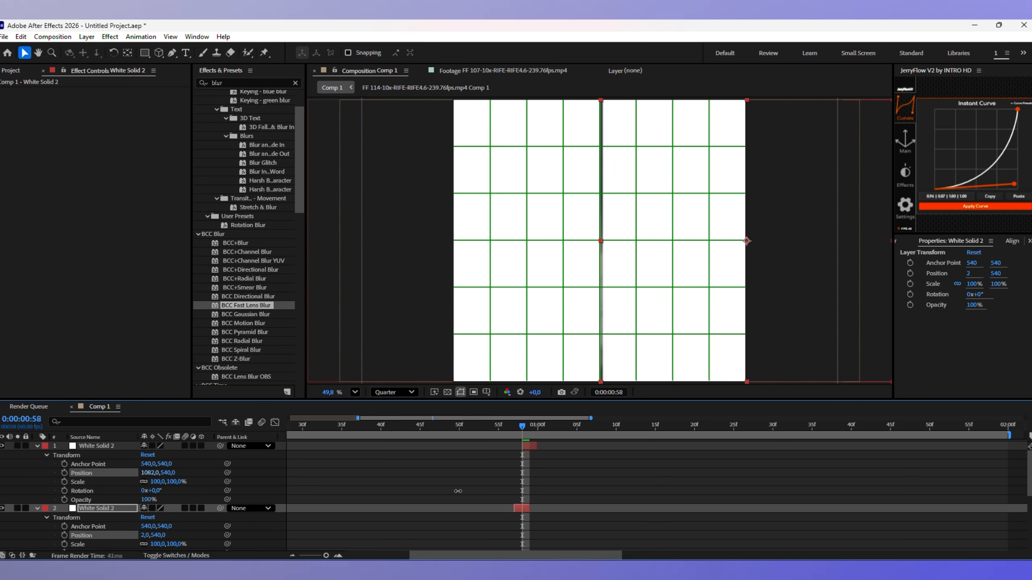
# Step: Shorten the two half-frame white solids to single frames at 0:58 and 0:59, and preview the flashes
pyautogui.click(37, 446)
pyautogui.click(37, 455)
pyautogui.moveTo(528, 455); pyautogui.dragTo(490, 425)
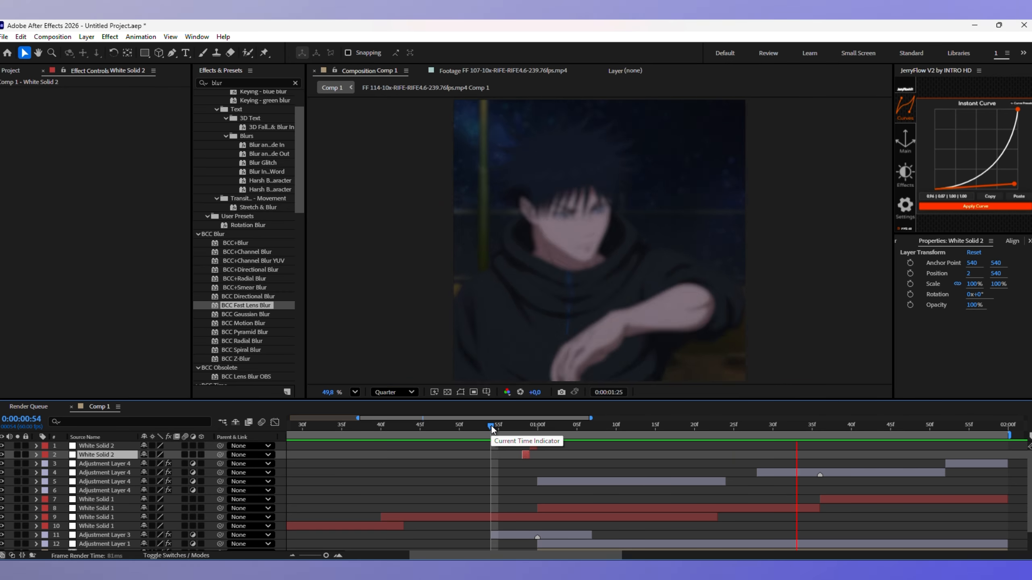
pyautogui.moveTo(585, 427); pyautogui.dragTo(742, 453)
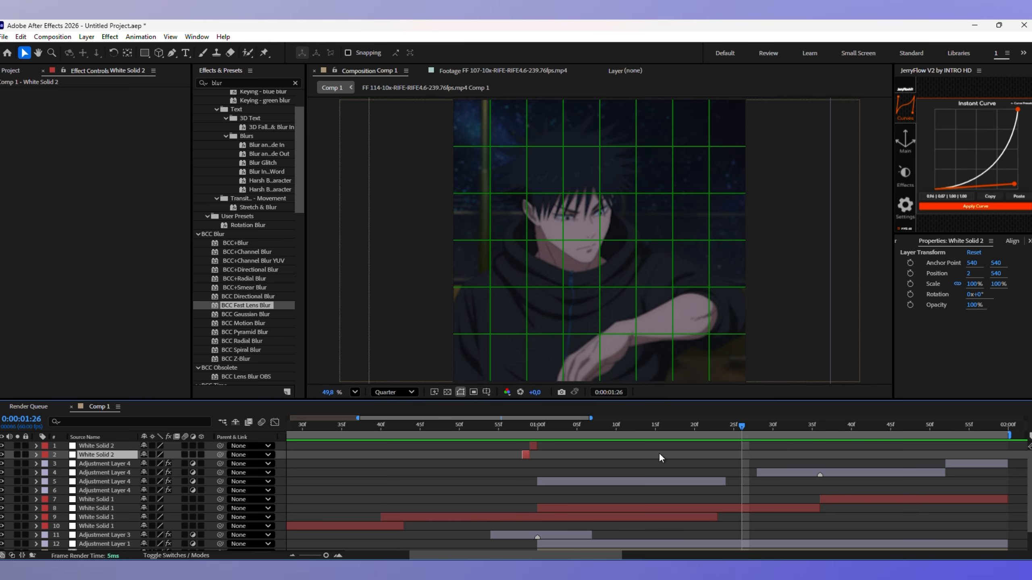
pyautogui.rightClick(283, 442)
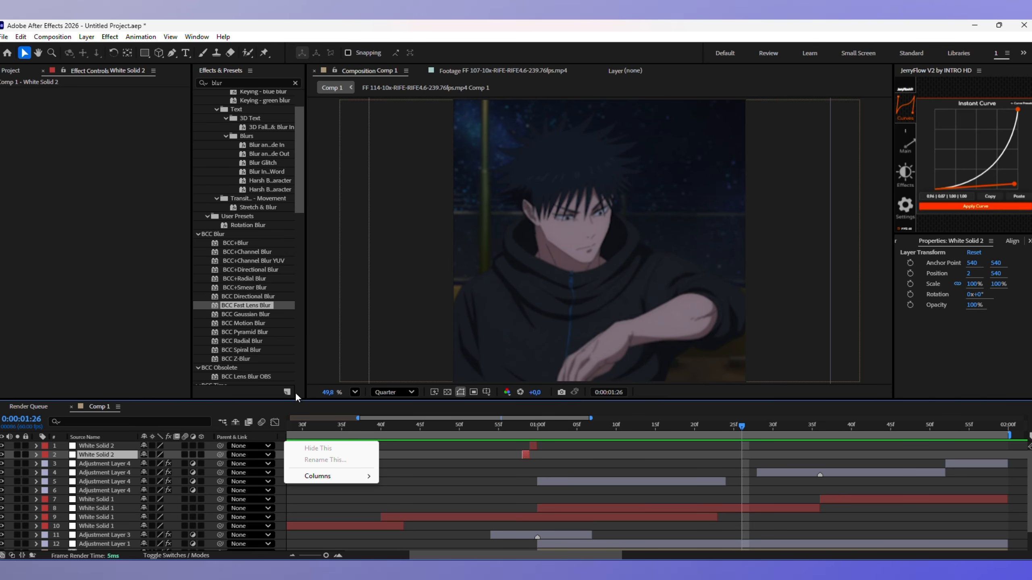
pyautogui.click(310, 449)
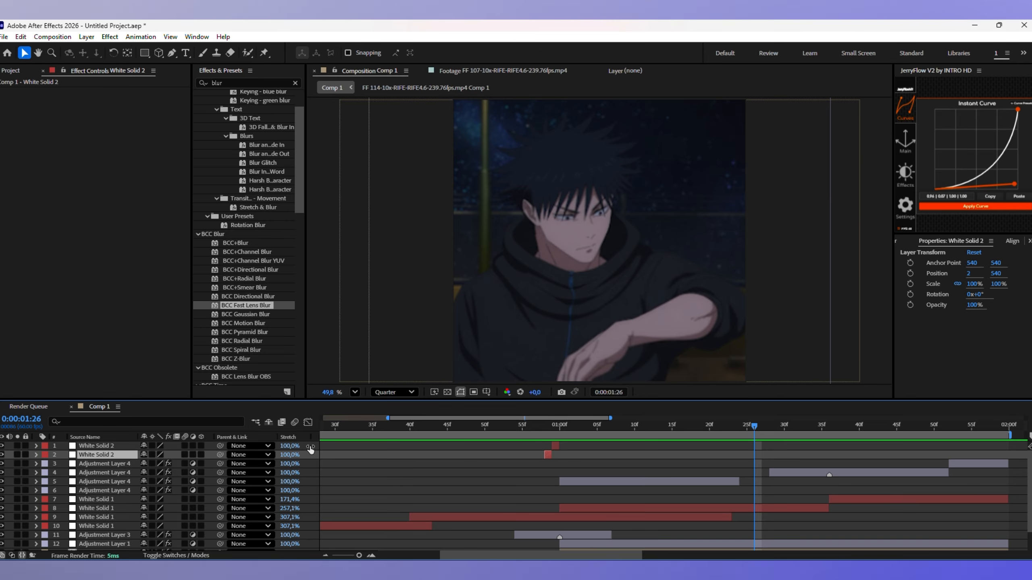
pyautogui.press('i')
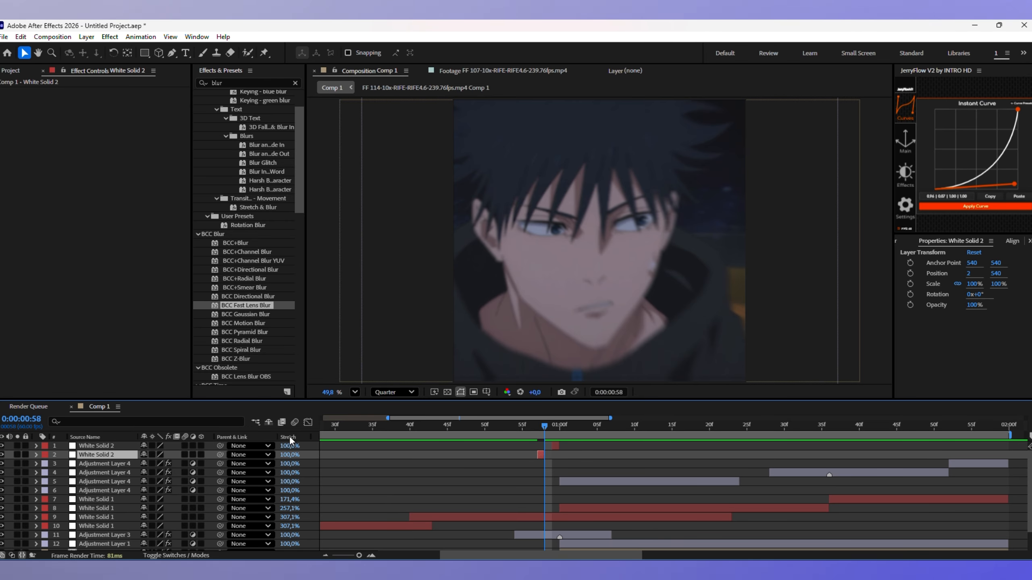
pyautogui.rightClick(288, 436)
pyautogui.click(319, 444)
# Step: Create a 1080 x 1080 px black solid and place it at the top of the layer stack
pyautogui.rightClick(280, 442)
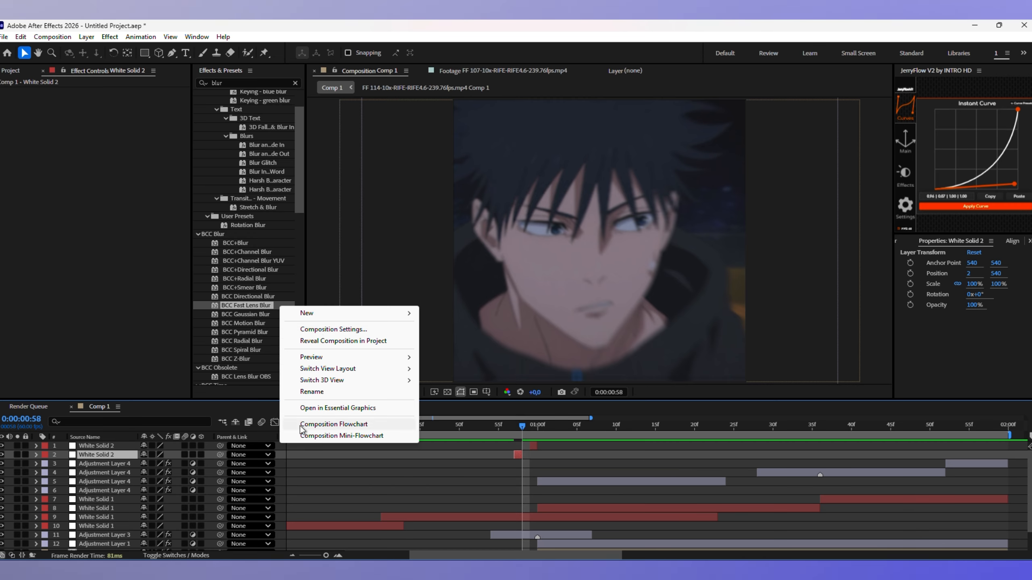
pyautogui.moveTo(361, 317)
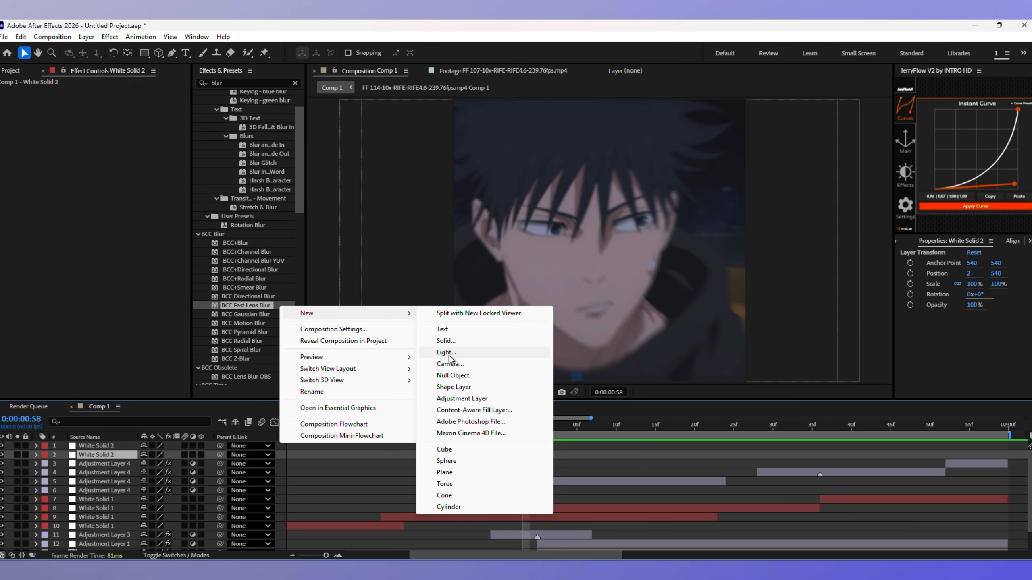
pyautogui.click(446, 341)
pyautogui.click(704, 391)
pyautogui.click(92, 299)
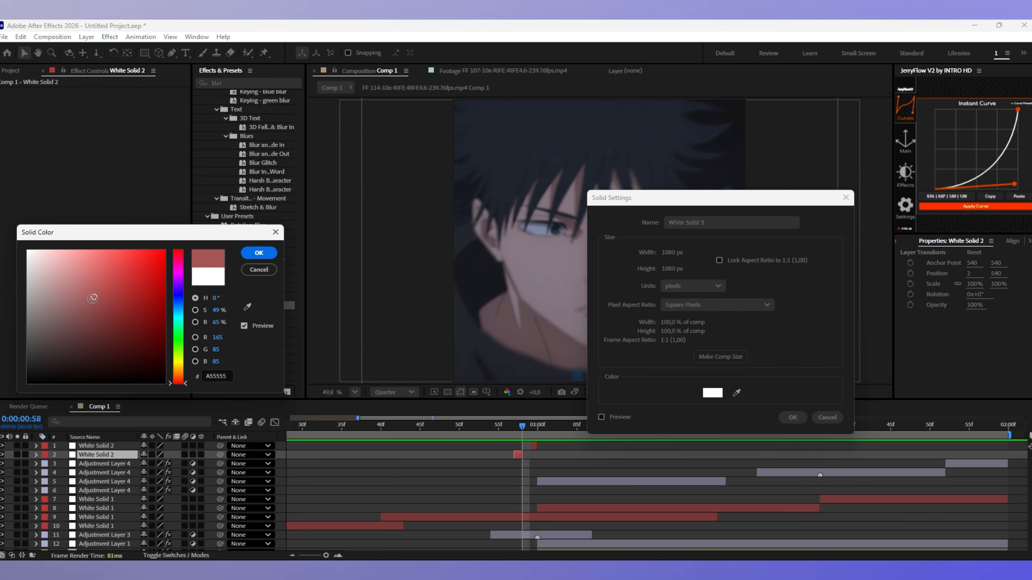
pyautogui.click(257, 252)
pyautogui.click(792, 417)
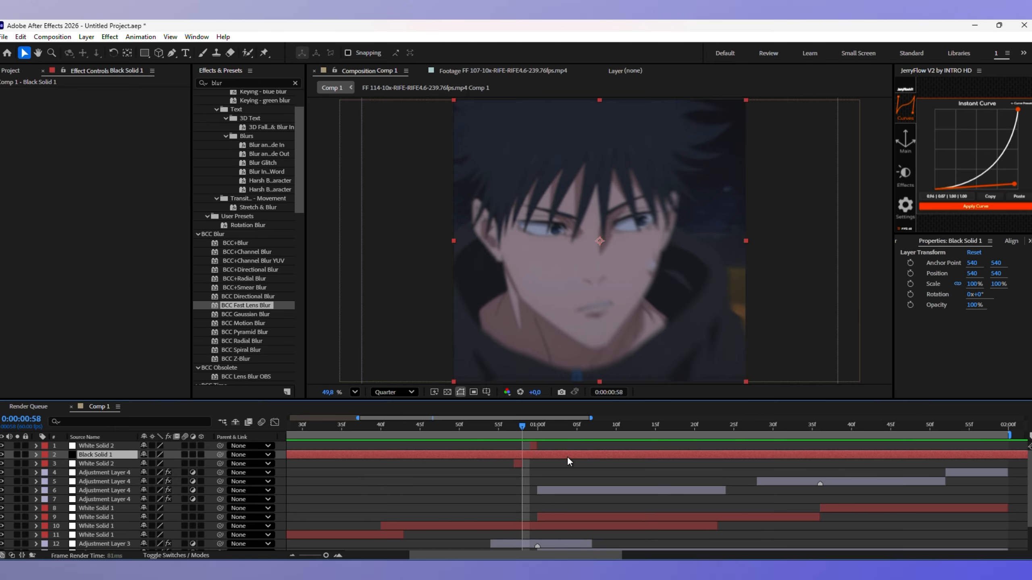
pyautogui.moveTo(121, 448); pyautogui.dragTo(121, 445)
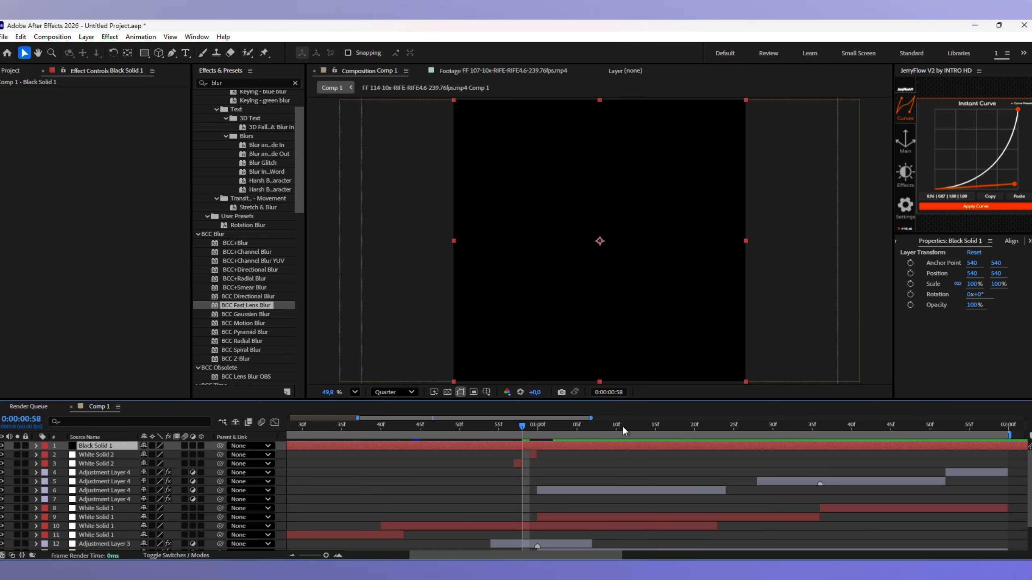
# Step: Trim the black solid to about 14 frames and move it to start at about 1:15
pyautogui.hotkey('alt', '[')
pyautogui.moveTo(623, 426); pyautogui.dragTo(723, 446)
pyautogui.hotkey('ctrl', 'shift', 'd')
pyautogui.press('Delete')
pyautogui.click(651, 431)
# Step: Apply CC Jaws to the black solid with Completion at 50% and Height at 0%
pyautogui.click(294, 84)
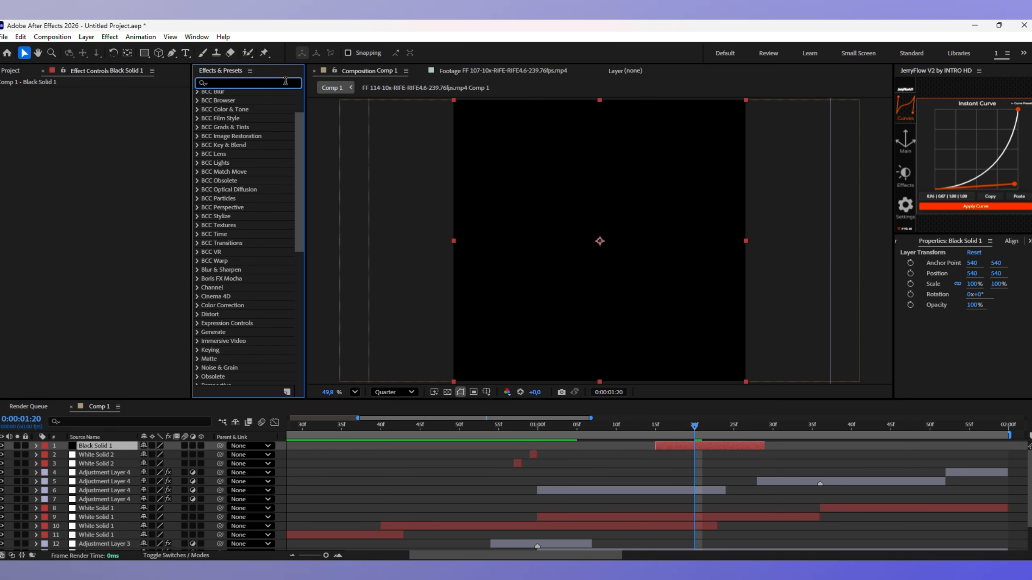
pyautogui.write('jaw')
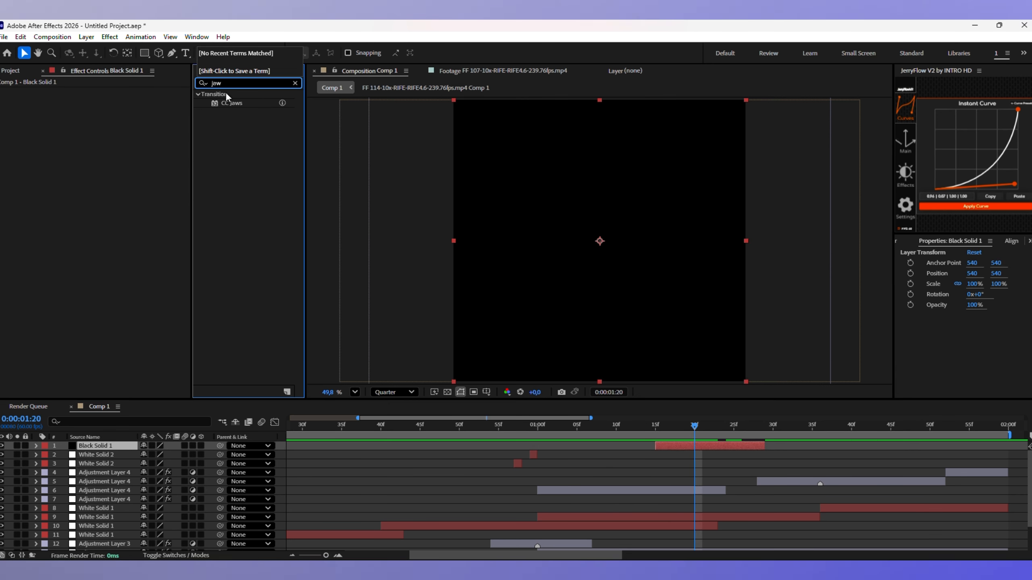
pyautogui.moveTo(390, 243); pyautogui.dragTo(664, 441)
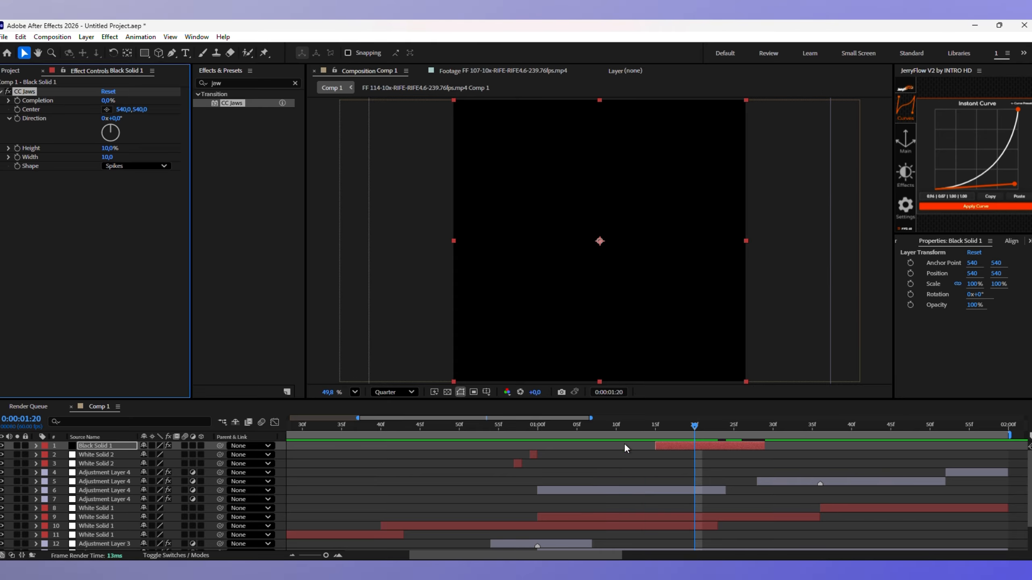
pyautogui.moveTo(126, 100); pyautogui.dragTo(130, 102)
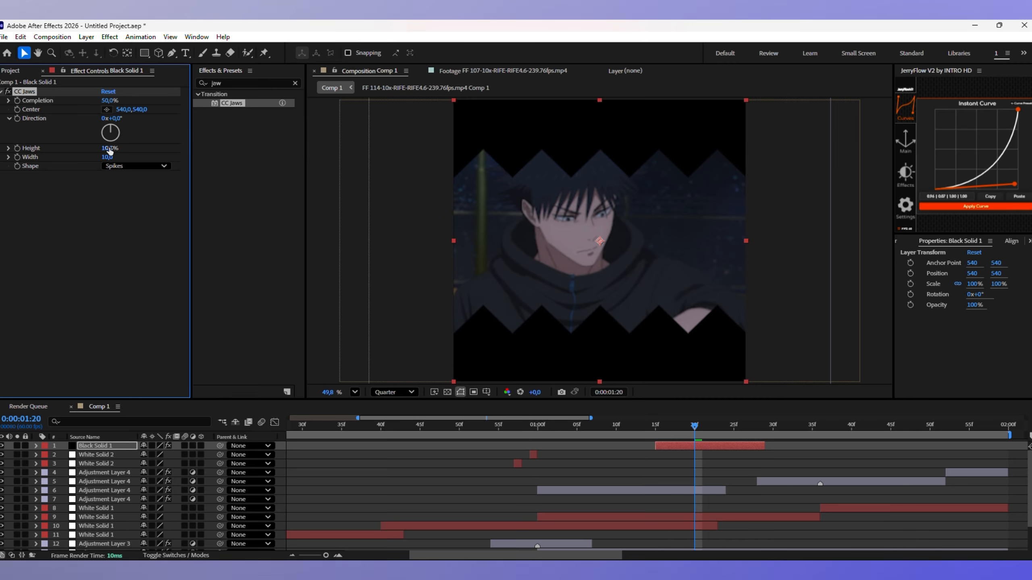
pyautogui.moveTo(109, 149); pyautogui.dragTo(89, 147)
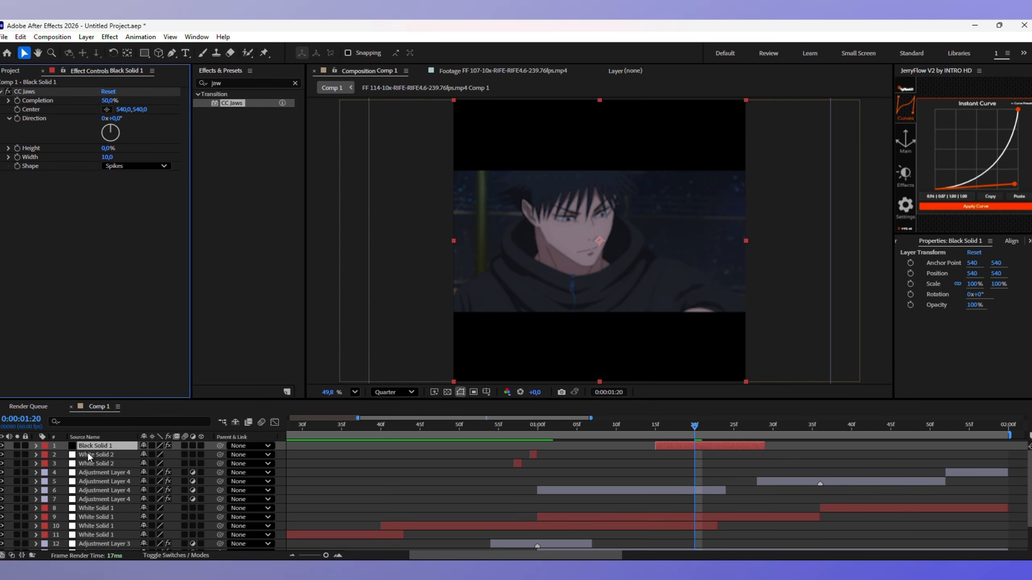
# Step: Reveal the CC Jaws properties in the timeline and retime the black solid to run from 1:24 to about 1:47
pyautogui.click(36, 445)
pyautogui.click(46, 455)
pyautogui.click(56, 465)
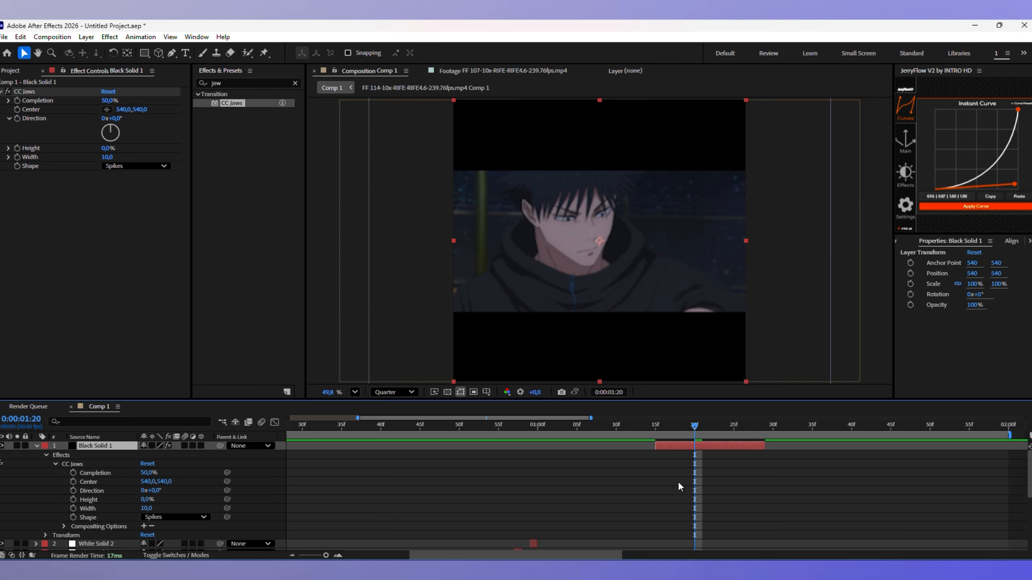
pyautogui.click(648, 424)
pyautogui.moveTo(648, 424); pyautogui.dragTo(837, 445)
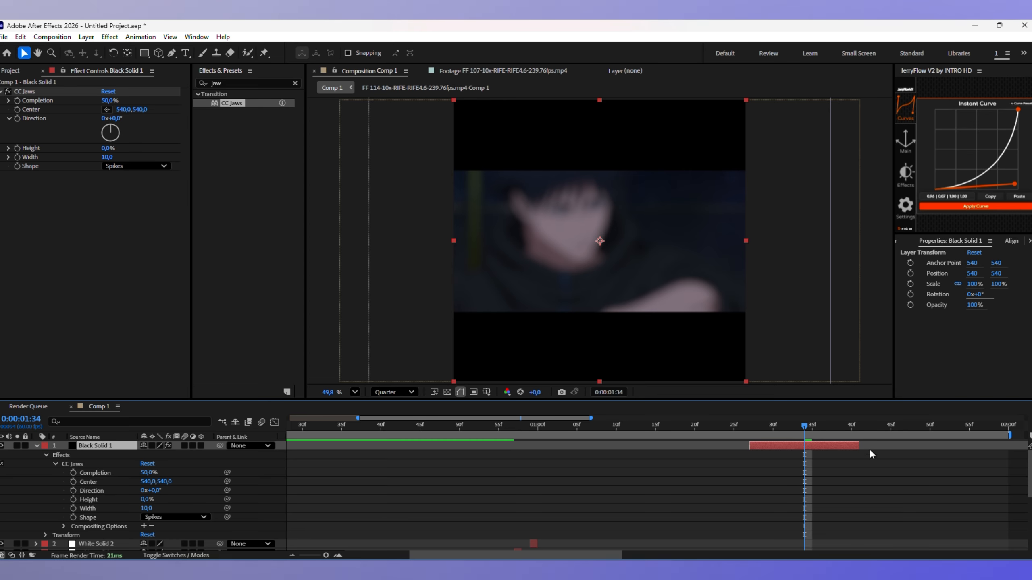
pyautogui.moveTo(738, 446); pyautogui.dragTo(722, 446)
pyautogui.click(734, 426)
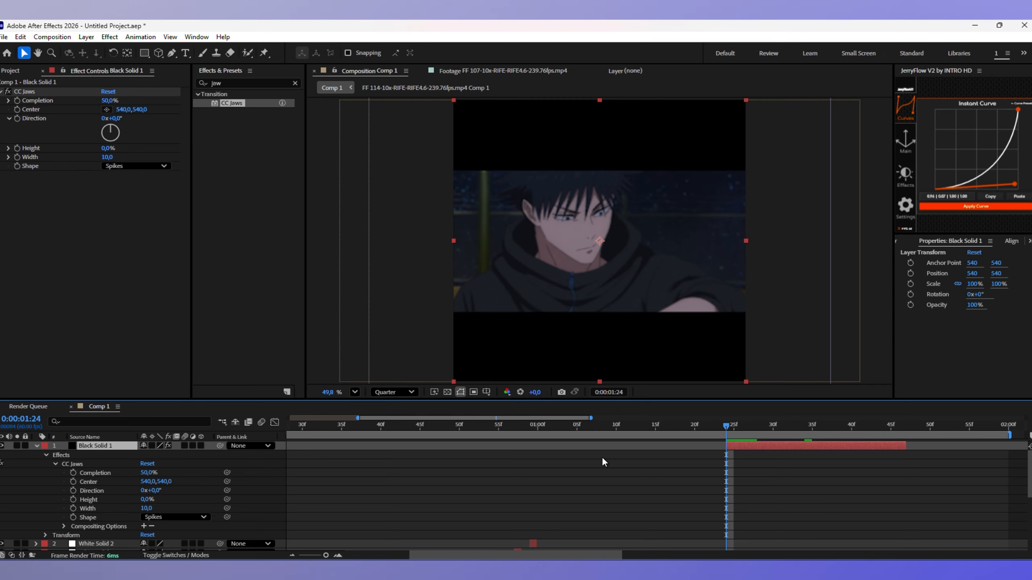
# Step: Keyframe the CC Jaws Completion from 100% at 1:24 to 75% at 1:36
pyautogui.moveTo(145, 476); pyautogui.dragTo(311, 482)
pyautogui.moveTo(730, 429); pyautogui.dragTo(818, 429)
pyautogui.moveTo(150, 473)
pyautogui.mouseDown()
pyautogui.moveTo(128, 474)
pyautogui.moveTo(136, 475)
pyautogui.mouseUp()
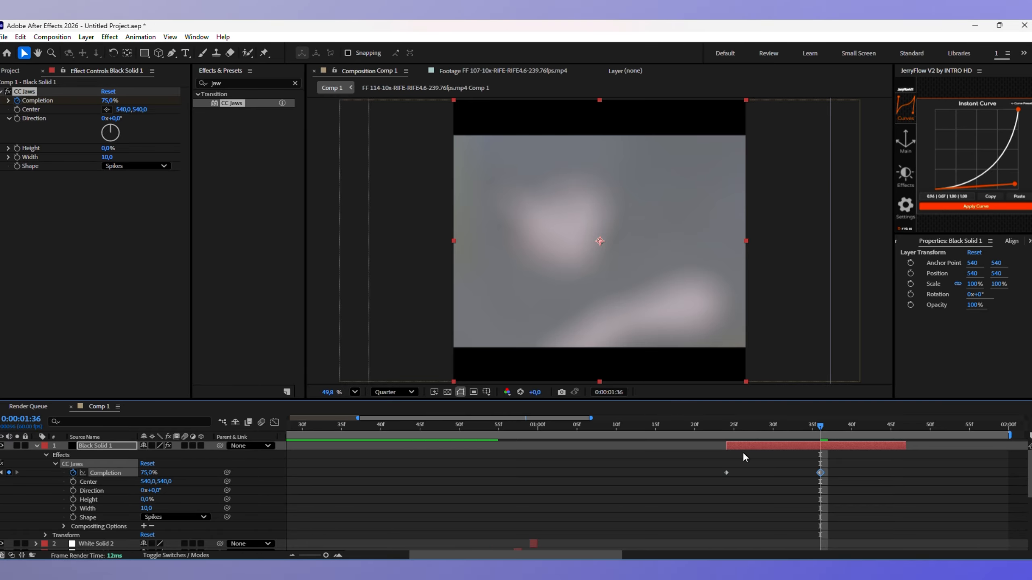
# Step: Add a 75% Completion keyframe at 1:51 and extend the black solid's end to 2:00
pyautogui.moveTo(823, 427); pyautogui.dragTo(938, 434)
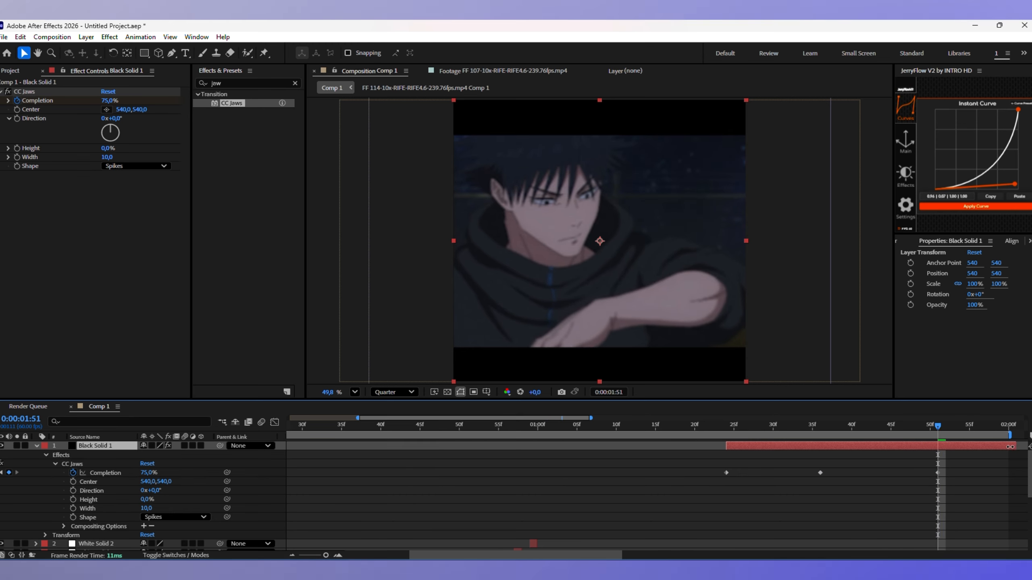
pyautogui.moveTo(980, 434); pyautogui.dragTo(1004, 430)
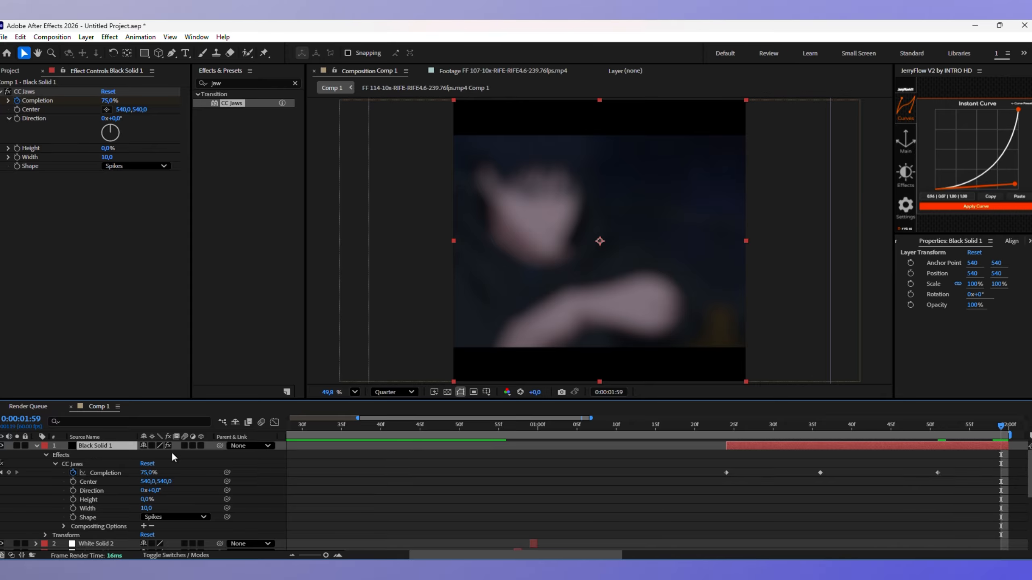
pyautogui.moveTo(147, 472); pyautogui.dragTo(205, 476)
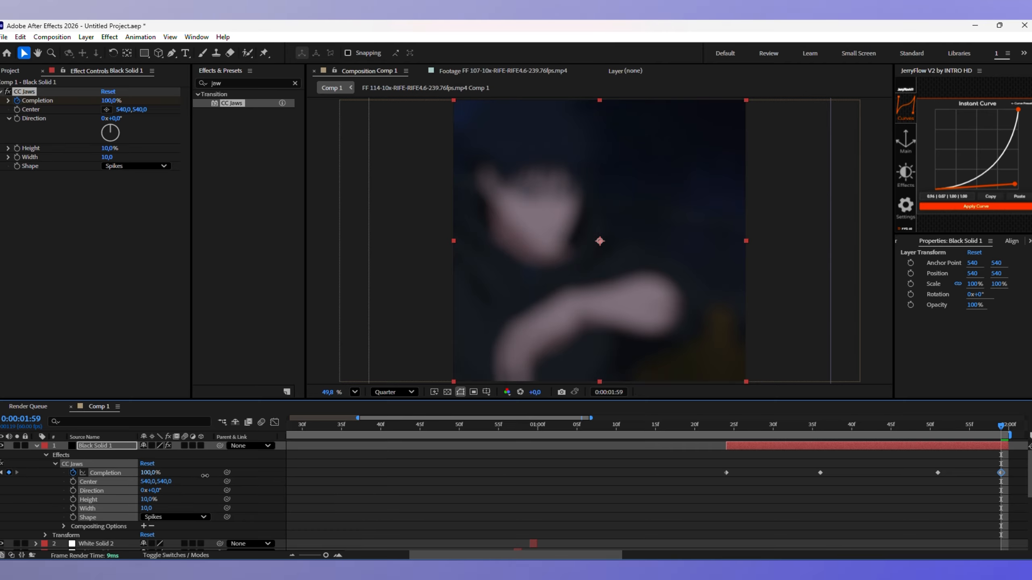
pyautogui.hotkey('ctrl', 'z')
pyautogui.hotkey('ctrl', 'z')
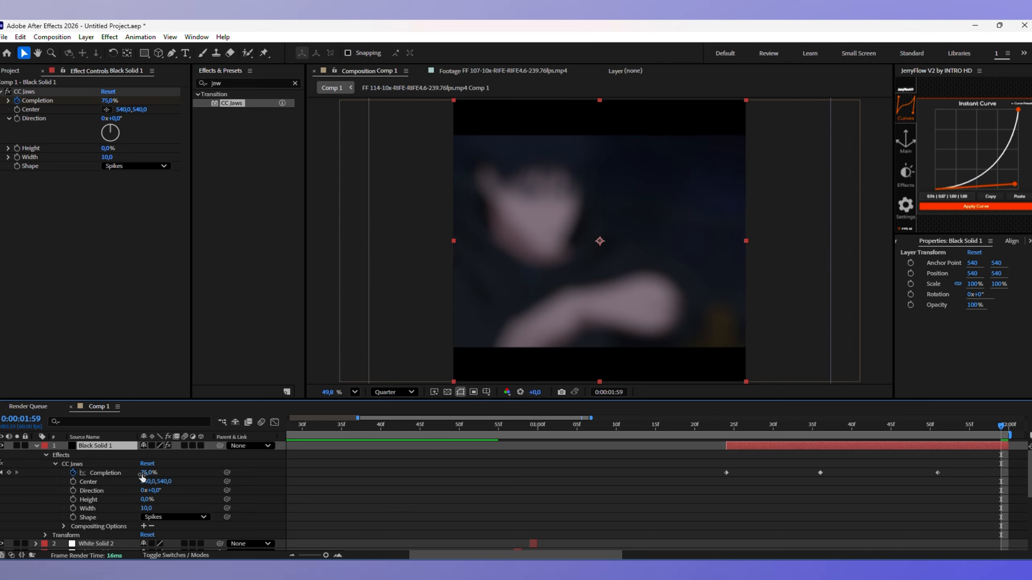
# Step: Set Completion to 100% in a final keyframe placed at 2:00
pyautogui.moveTo(164, 471); pyautogui.dragTo(261, 476)
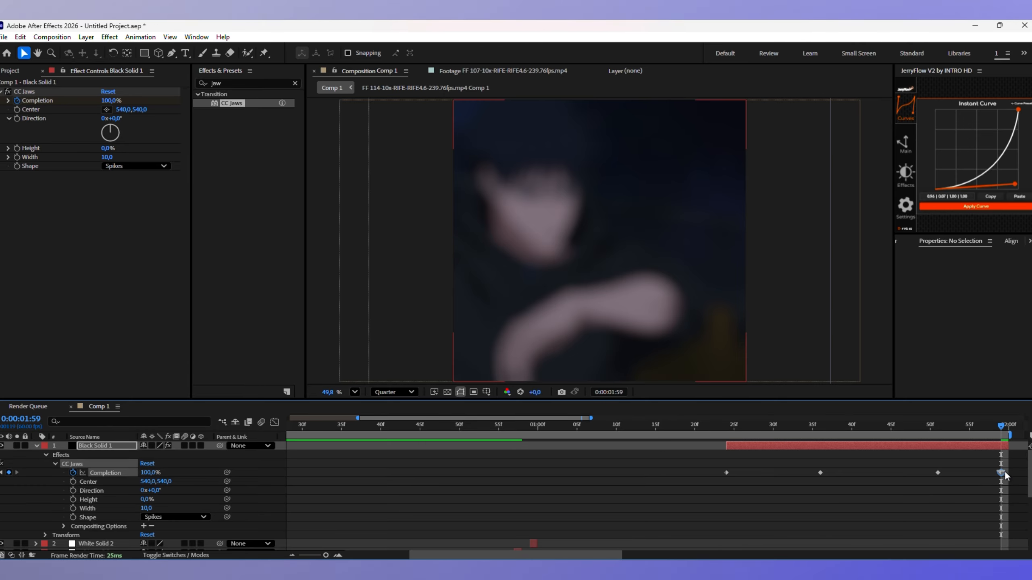
pyautogui.moveTo(717, 427)
pyautogui.mouseDown()
pyautogui.moveTo(799, 440)
pyautogui.moveTo(703, 428)
pyautogui.mouseUp()
# Step: Apply the slow-start easing curve to the Completion keyframes at 1:24 and 1:36, and scrub through the bars' motion
pyautogui.click(821, 473)
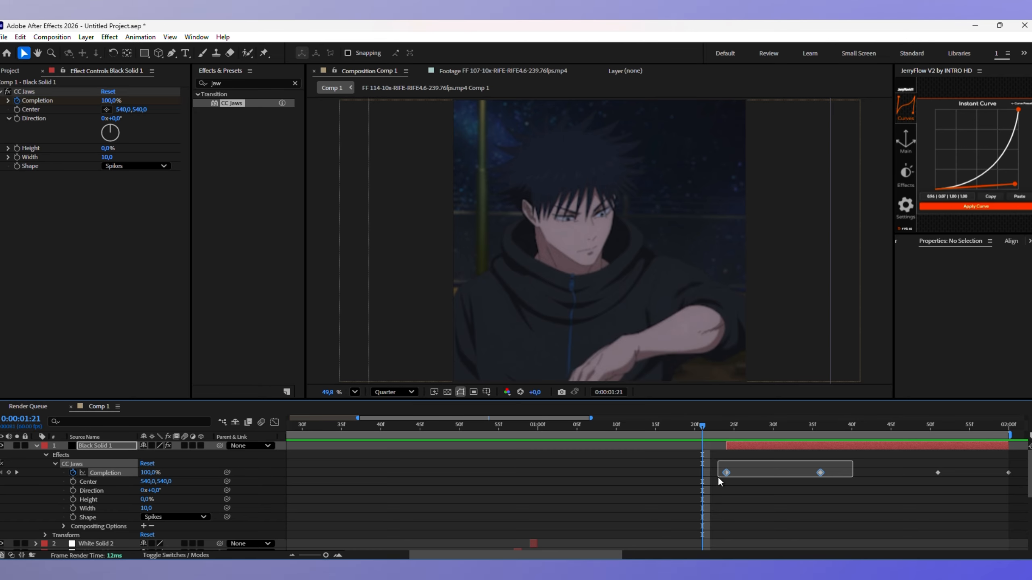
pyautogui.click(1008, 212)
pyautogui.click(679, 425)
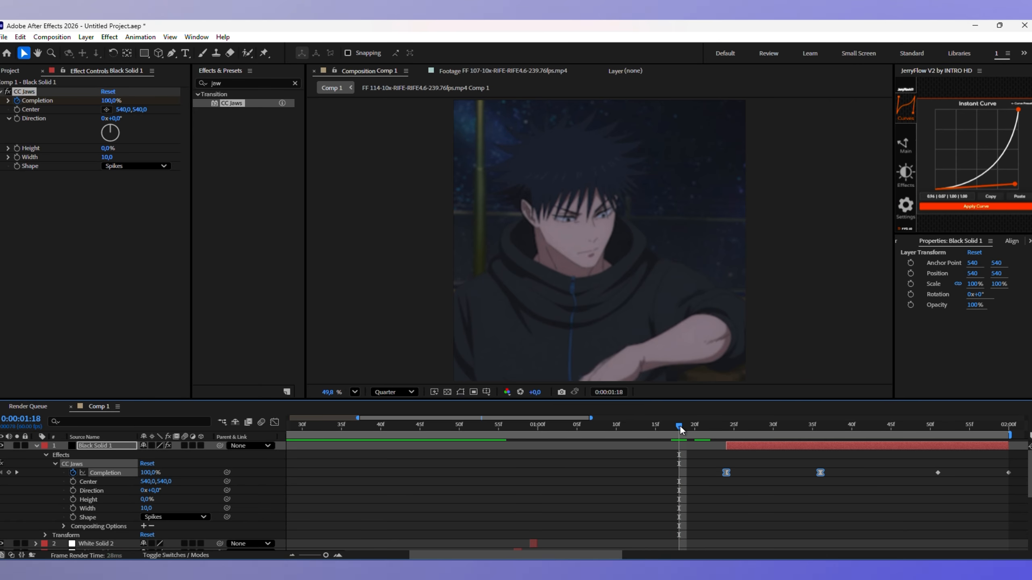
pyautogui.moveTo(681, 425); pyautogui.dragTo(966, 429)
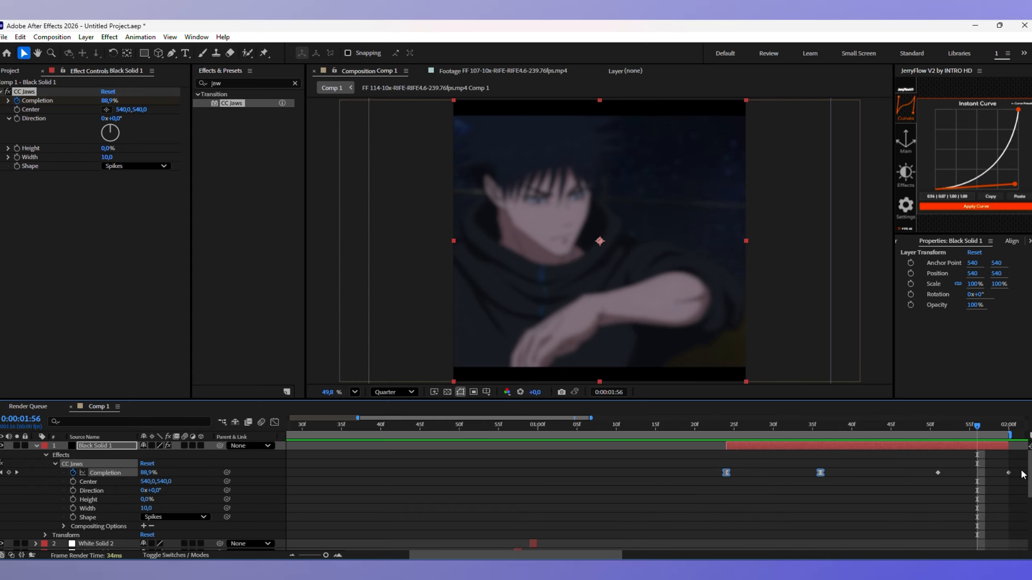
# Step: Apply the fast-start curve 0.00, 0.86, 1.00, 1.00 to the Completion keyframes at 1:51 and 2:00, and preview
pyautogui.click(947, 208)
pyautogui.moveTo(977, 425); pyautogui.dragTo(912, 418)
pyautogui.press('space')
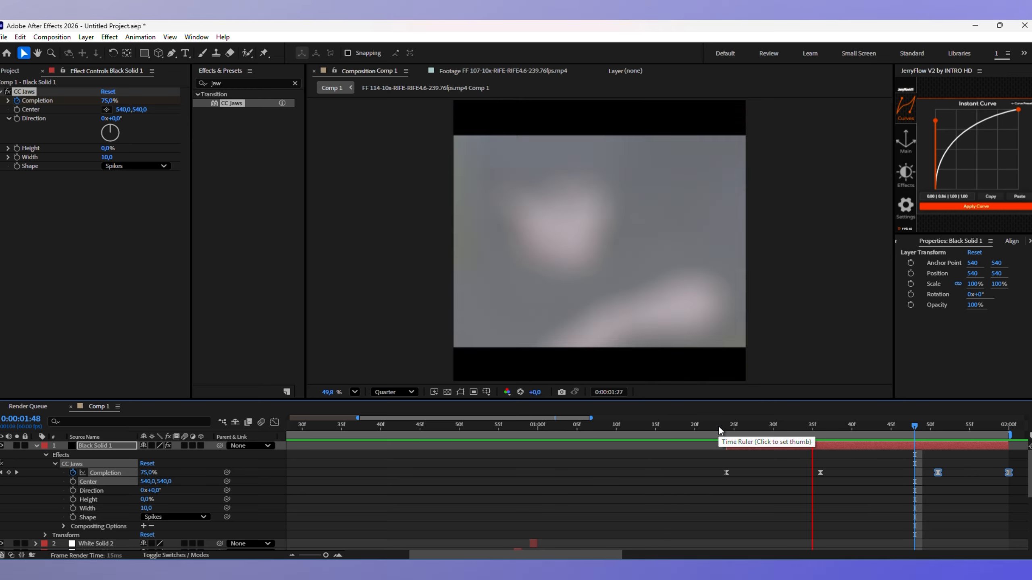
# Step: Preview the black bars' motion and delete the CC Jaws Completion keyframe at 1:51
pyautogui.click(719, 427)
pyautogui.press('space')
pyautogui.click(836, 427)
pyautogui.click(908, 489)
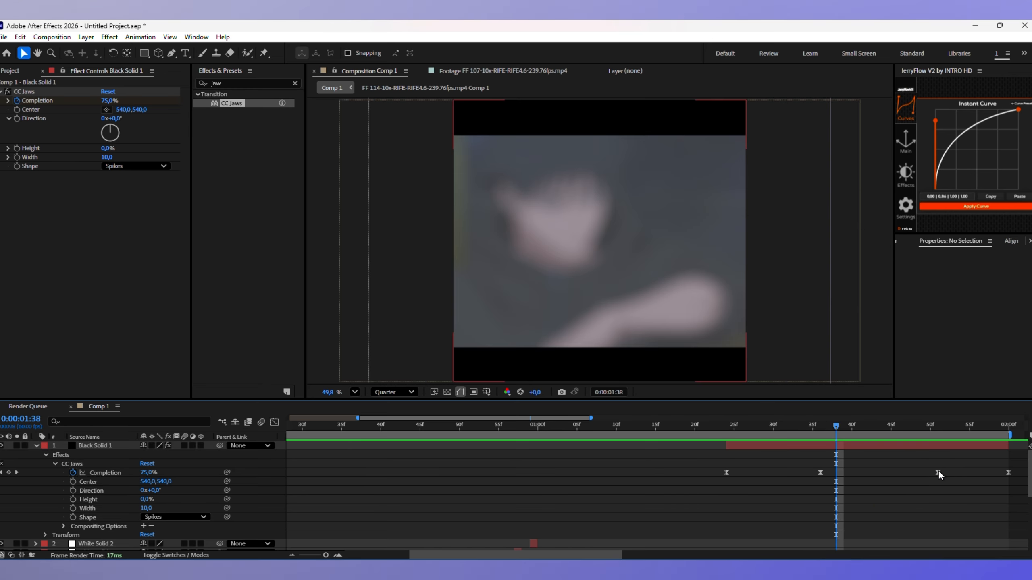
pyautogui.moveTo(938, 472); pyautogui.dragTo(1009, 472)
# Step: Apply an S-shaped ease-in and ease-out curve to the Completion keyframes at 1:36 and 2:00, and preview
pyautogui.moveTo(1021, 465); pyautogui.dragTo(810, 484)
pyautogui.moveTo(936, 122); pyautogui.dragTo(981, 179)
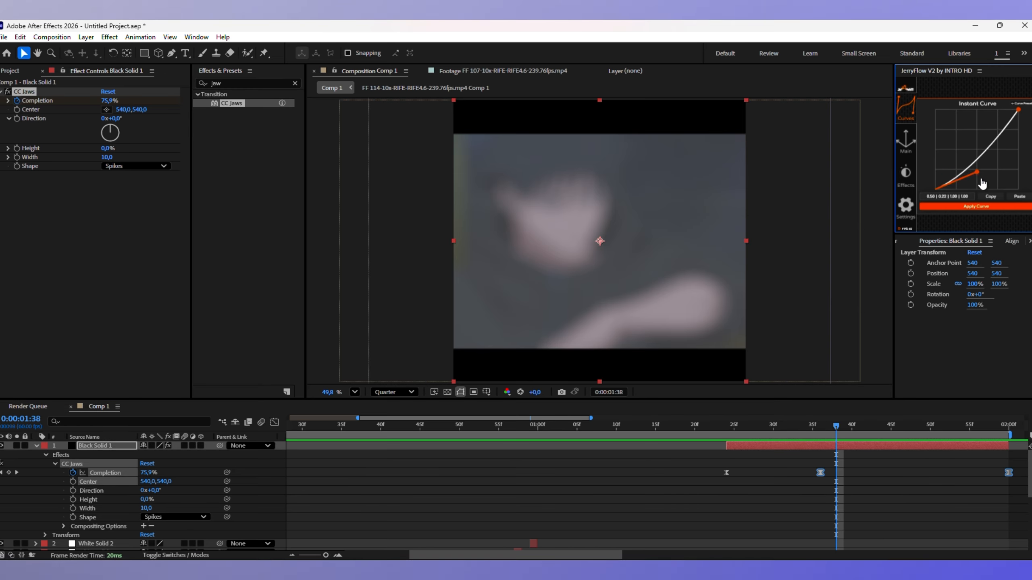
pyautogui.press('space')
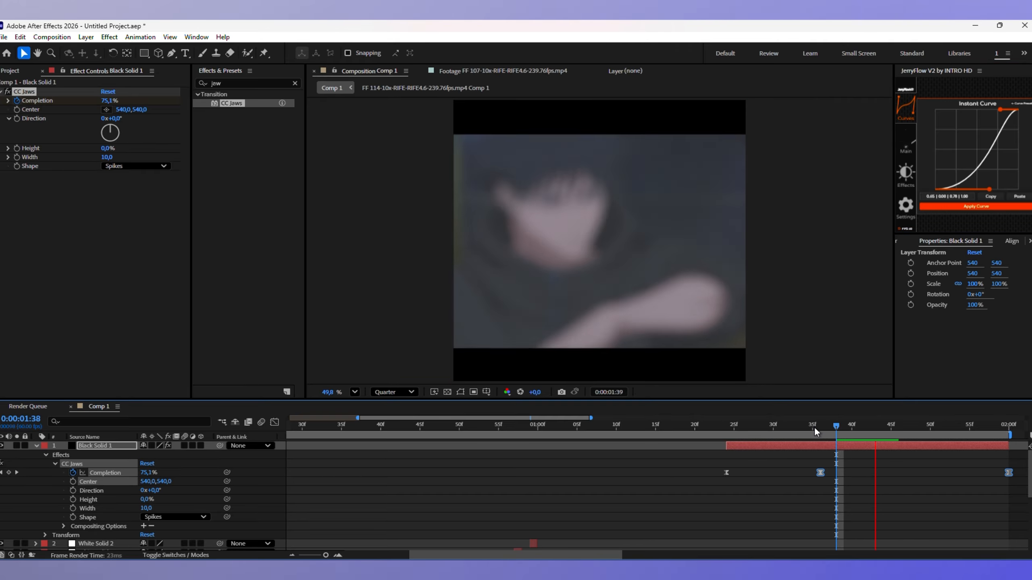
pyautogui.click(719, 427)
pyautogui.press('space')
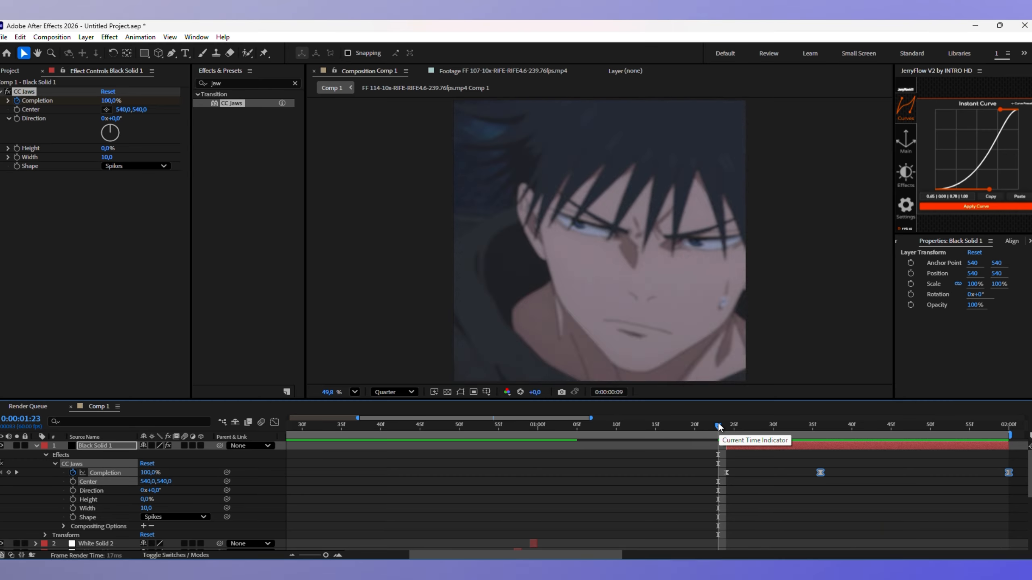
# Step: Set the black solid's Opacity to 50%, preview the semi-transparent bars, and collapse the layer's properties
pyautogui.moveTo(736, 423); pyautogui.dragTo(804, 424)
pyautogui.click(55, 464)
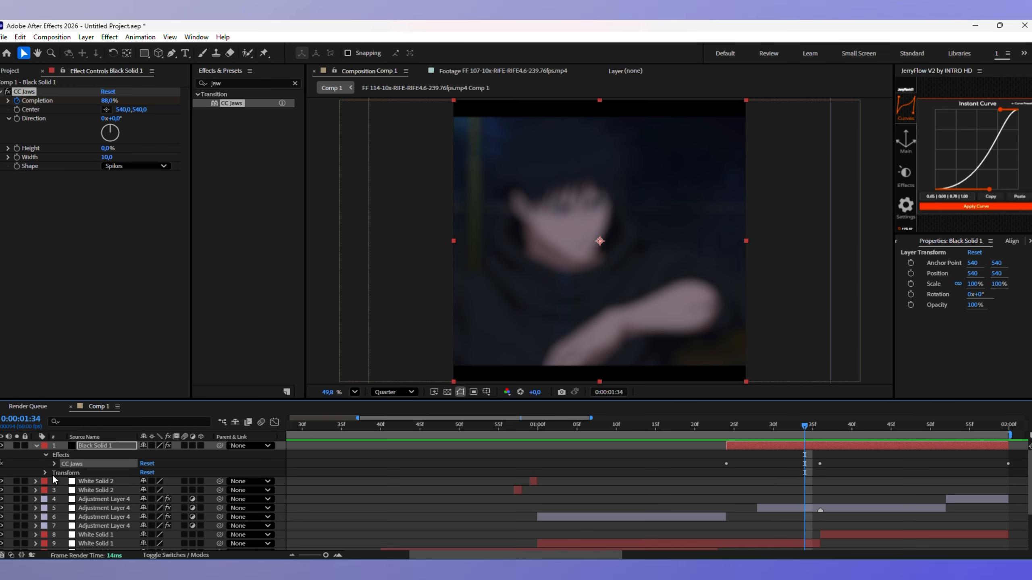
pyautogui.click(46, 472)
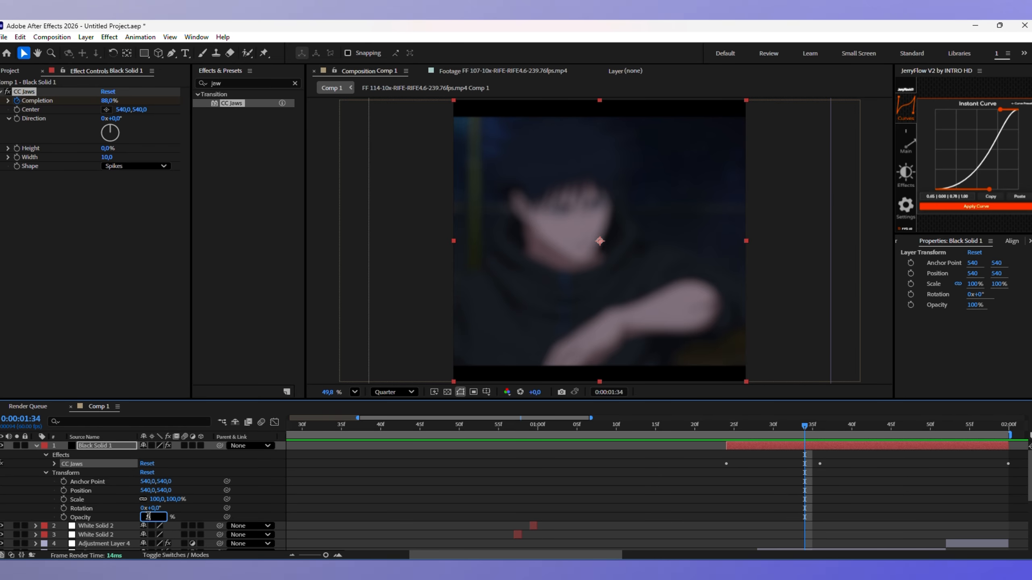
pyautogui.moveTo(680, 423); pyautogui.dragTo(706, 425)
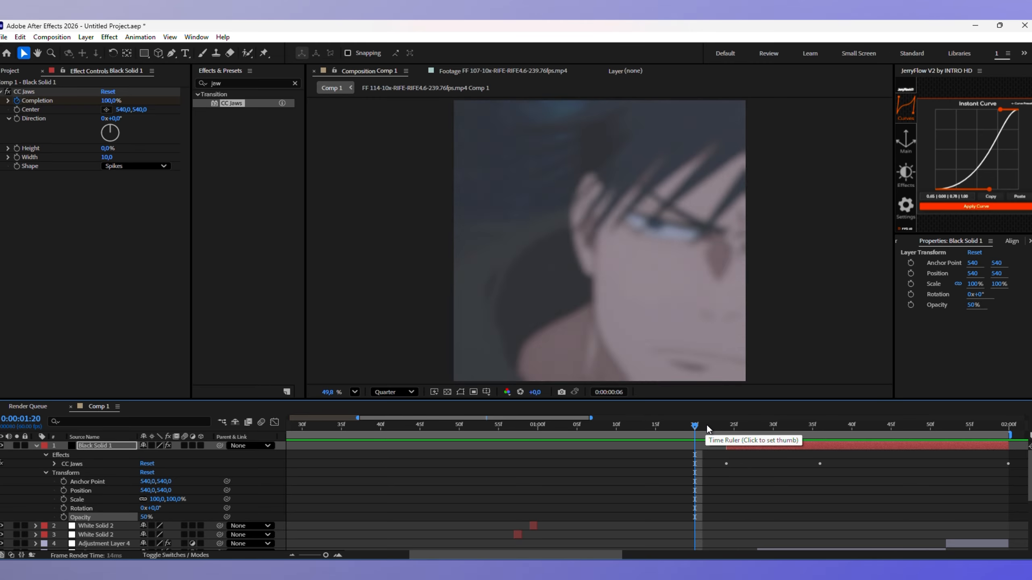
pyautogui.press('space')
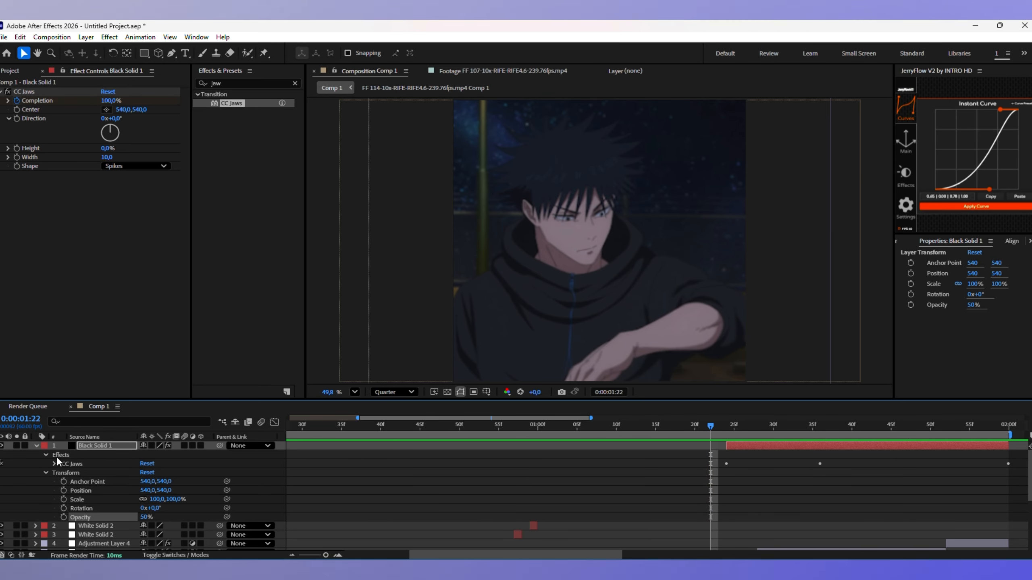
pyautogui.click(37, 446)
pyautogui.press('space')
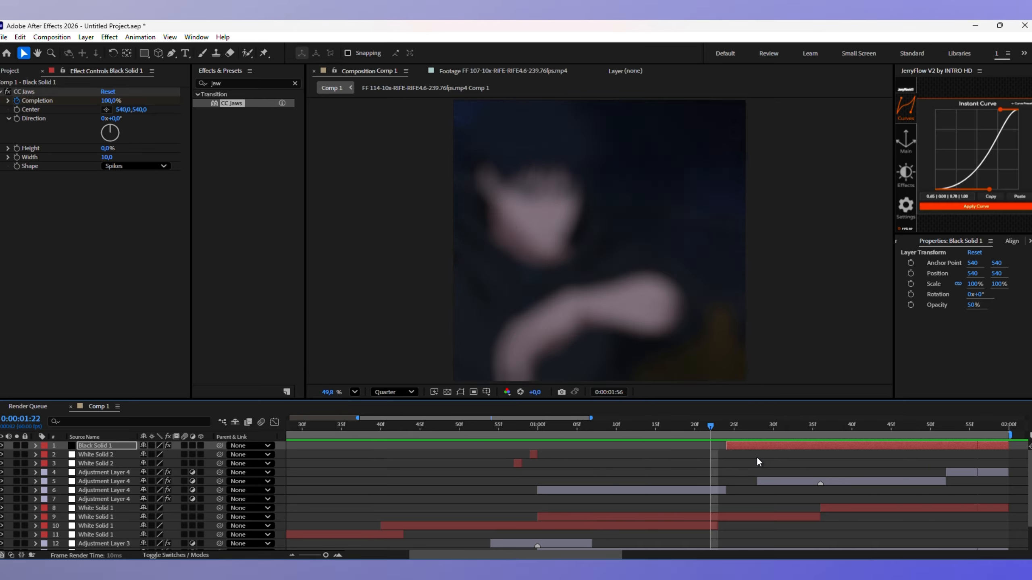
# Step: Add a new adjustment layer starting at 1:01 and apply the Invert effect to it
pyautogui.moveTo(512, 419); pyautogui.dragTo(536, 426)
pyautogui.rightClick(281, 443)
pyautogui.moveTo(407, 315)
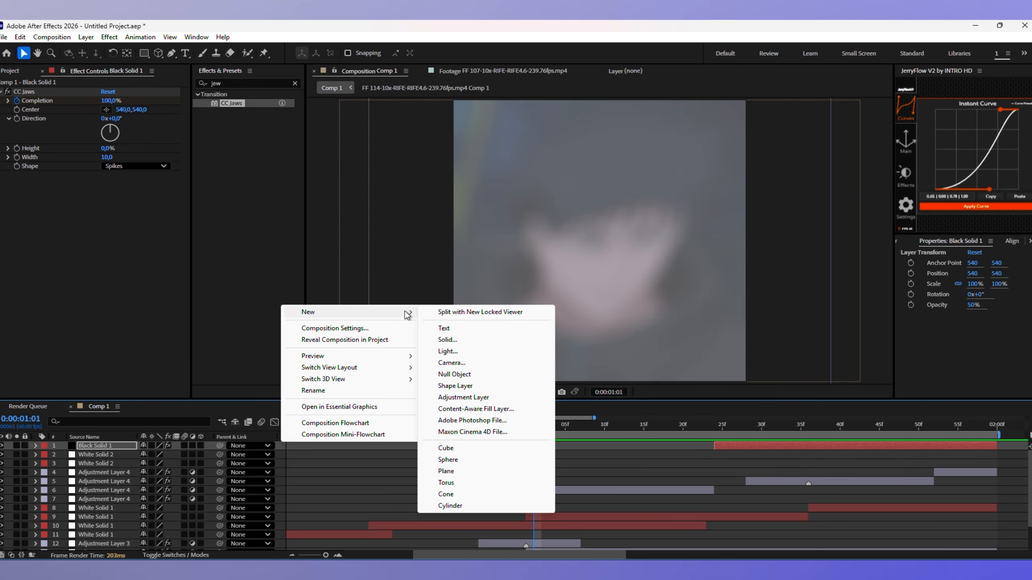
pyautogui.click(452, 397)
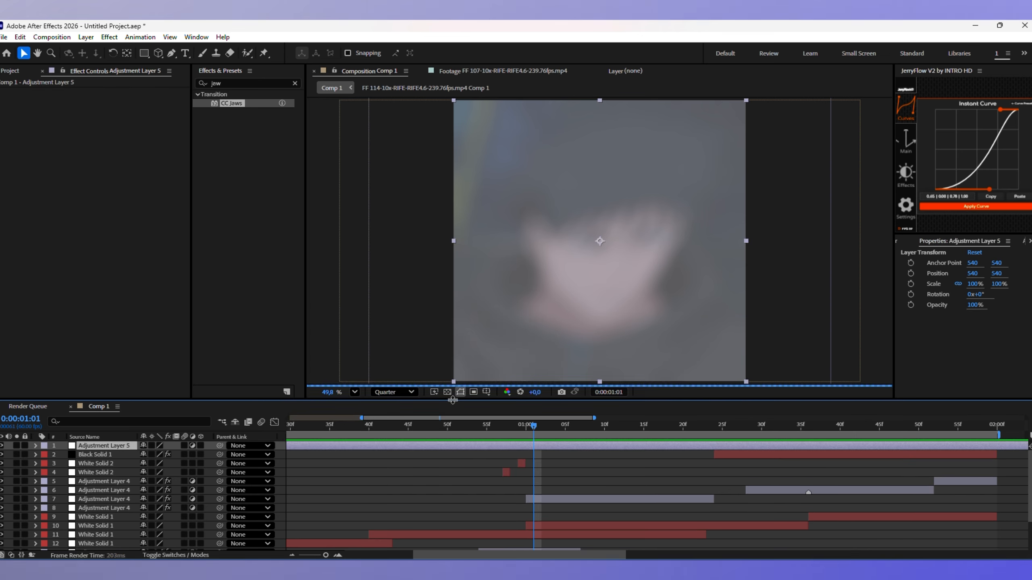
pyautogui.click(282, 83)
pyautogui.press('BackSpace')
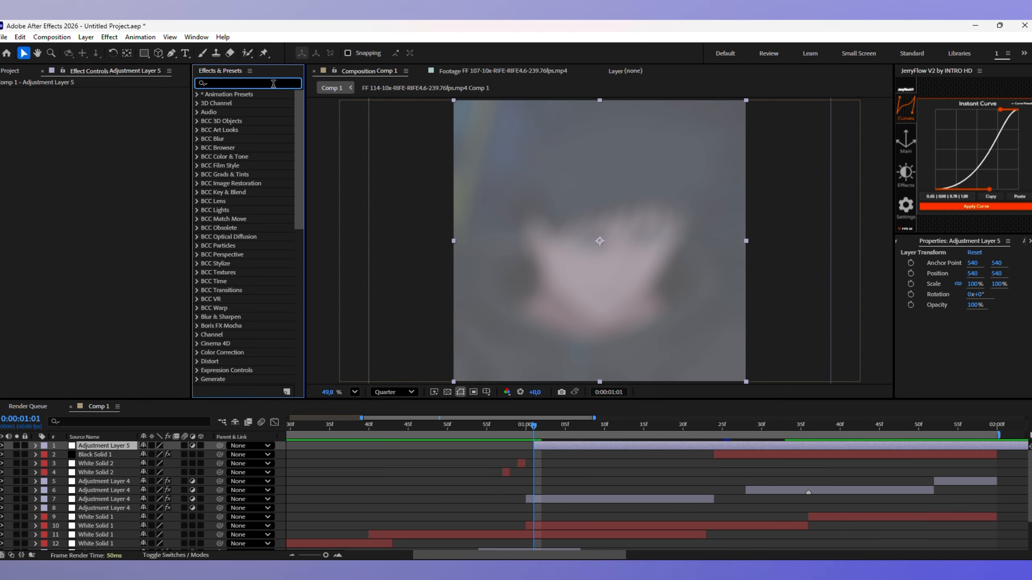
pyautogui.write('inv')
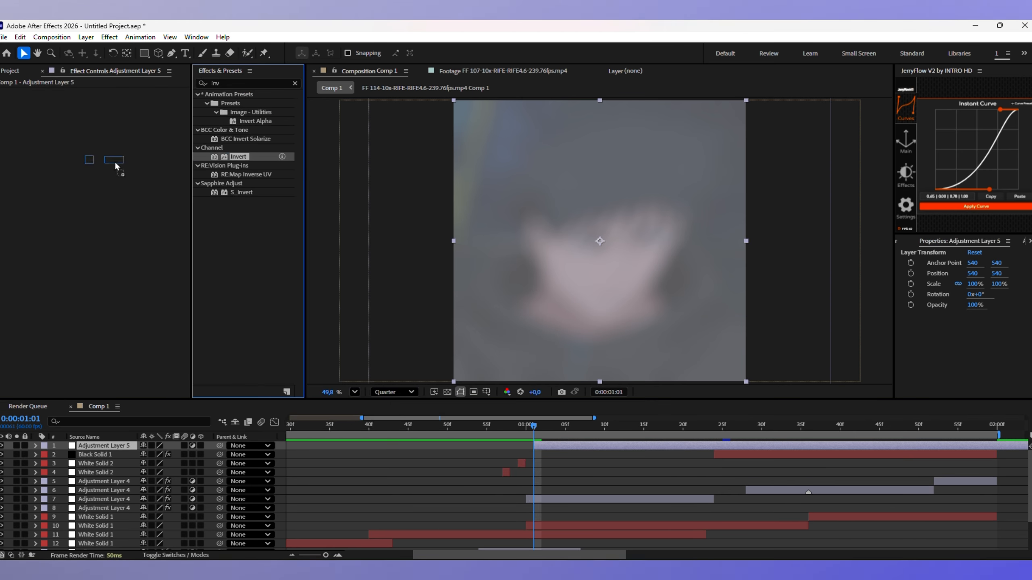
pyautogui.moveTo(115, 165); pyautogui.dragTo(115, 165)
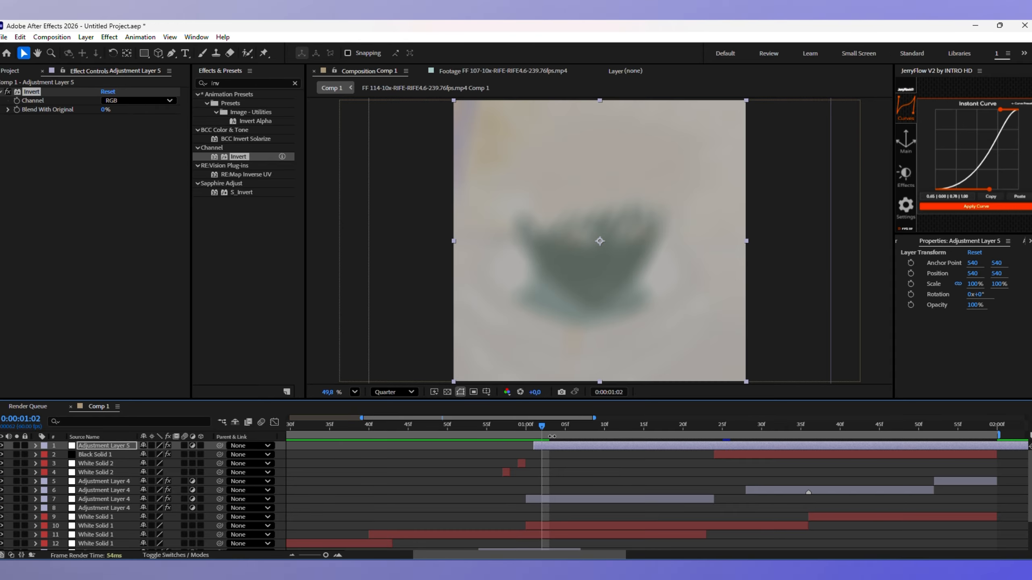
# Step: Trim the Invert adjustment layer to two frames, duplicate it to about 1:04, and preview the flashes
pyautogui.moveTo(543, 427); pyautogui.dragTo(578, 426)
pyautogui.hotkey('alt', ']')
pyautogui.hotkey('ctrl', 'd')
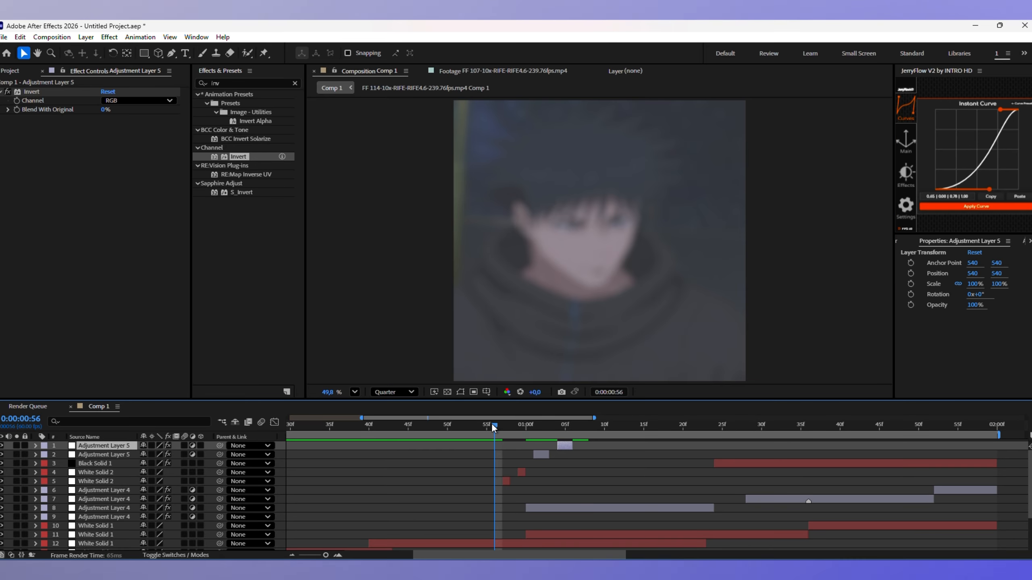
pyautogui.press('space')
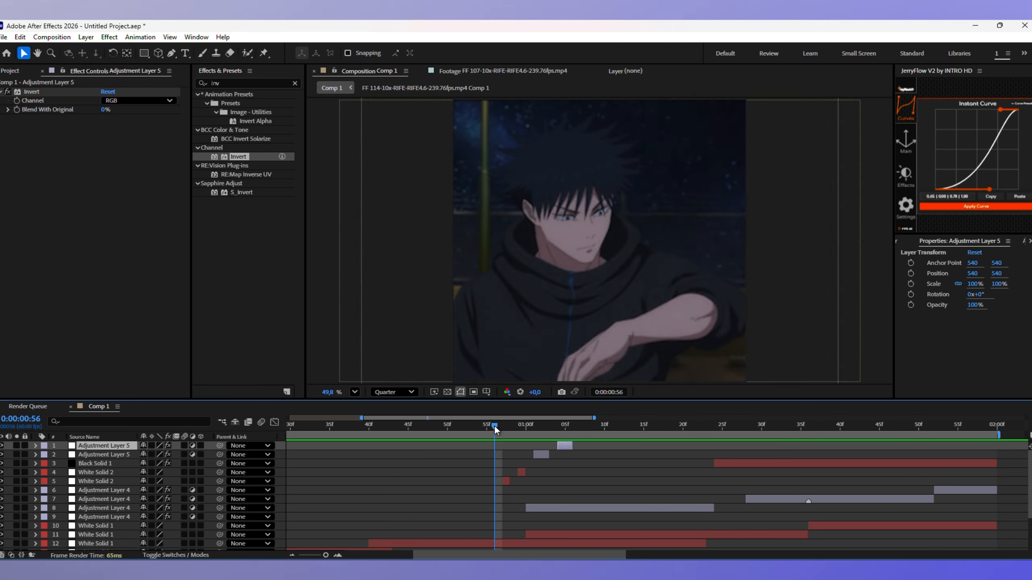
# Step: Move the duplicated Invert adjustment layer to 1:35, over the black bars' closing, and preview the flash
pyautogui.moveTo(494, 425); pyautogui.dragTo(681, 452)
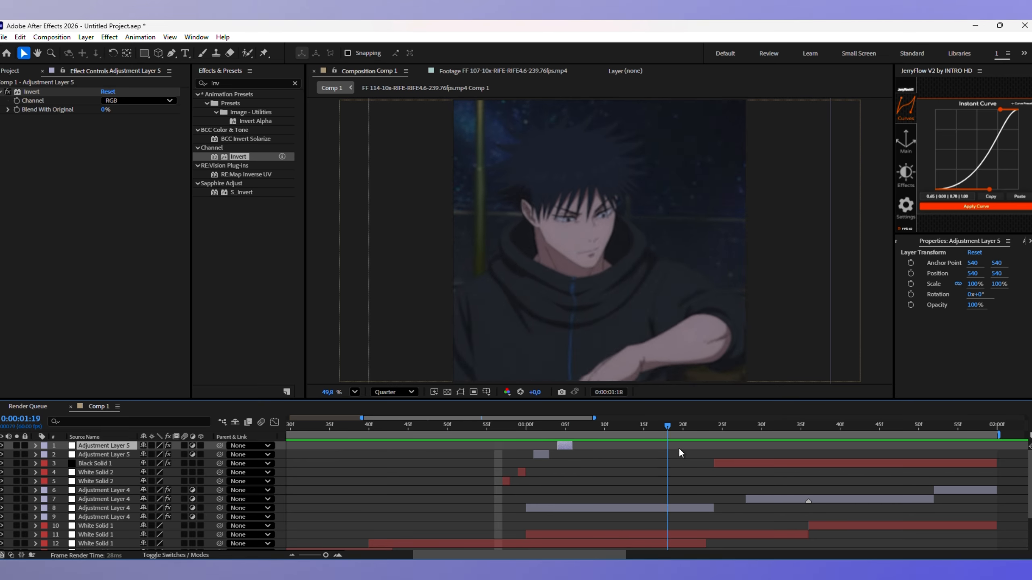
pyautogui.moveTo(794, 469); pyautogui.dragTo(801, 469)
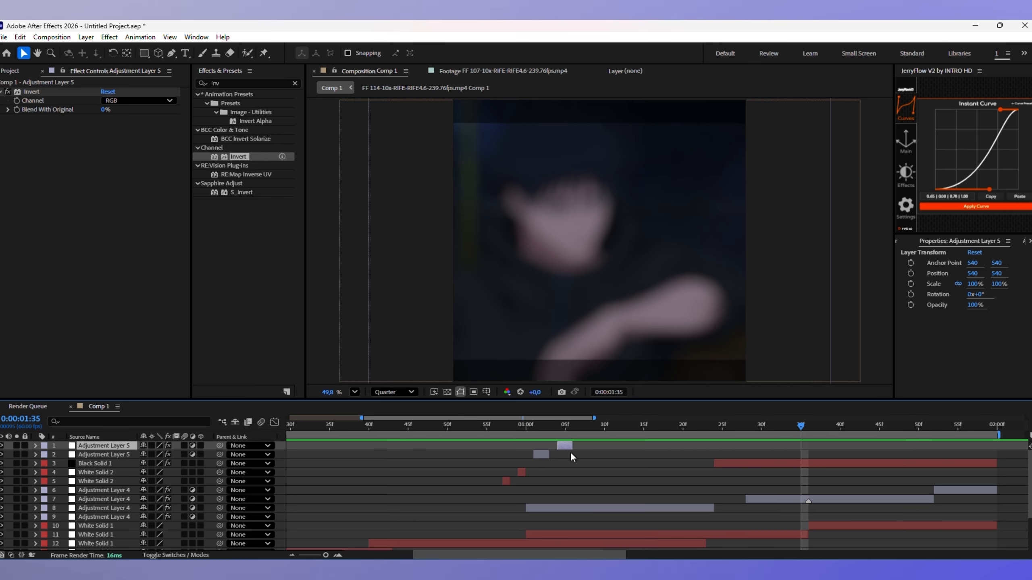
pyautogui.moveTo(565, 448); pyautogui.dragTo(803, 462)
pyautogui.click(784, 425)
pyautogui.press('space')
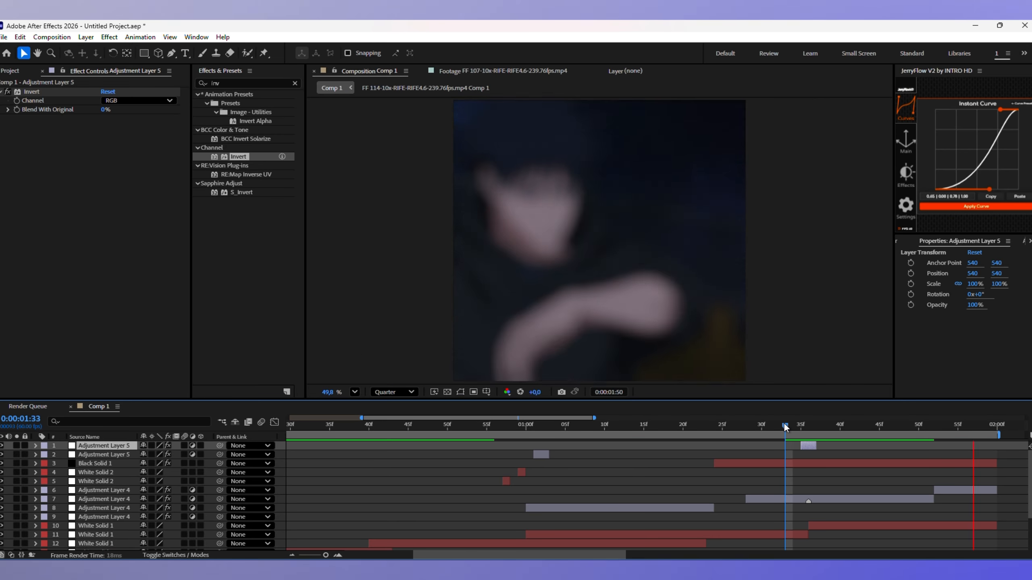
pyautogui.click(743, 424)
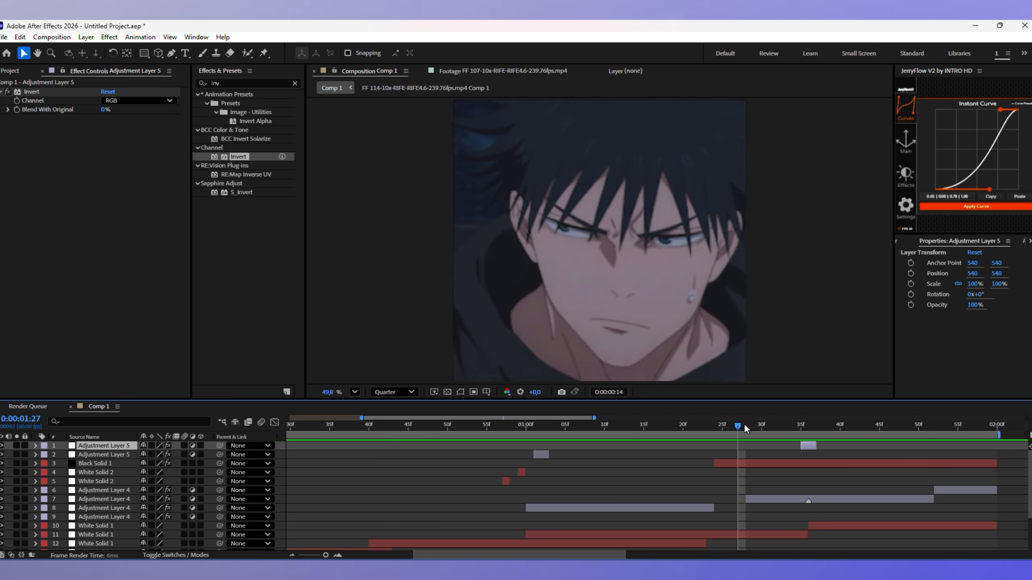
pyautogui.click(744, 425)
# Step: Play the composition from the start, move the Invert adjustment layer at 1:01 to 0:40, and preview it
pyautogui.moveTo(744, 425); pyautogui.dragTo(410, 437)
pyautogui.press('Home')
pyautogui.press('space')
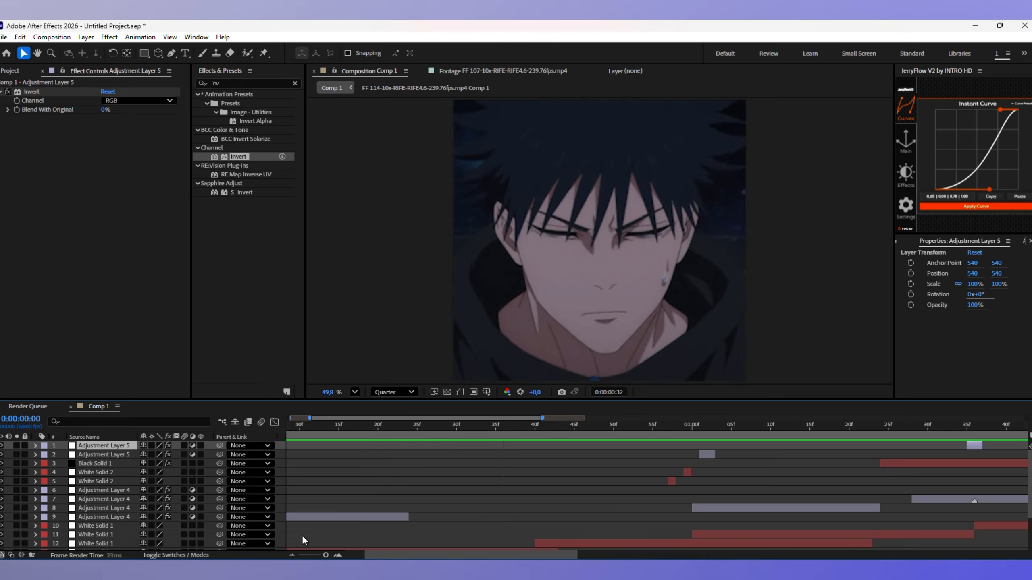
pyautogui.click(292, 555)
pyautogui.click(419, 425)
pyautogui.click(488, 429)
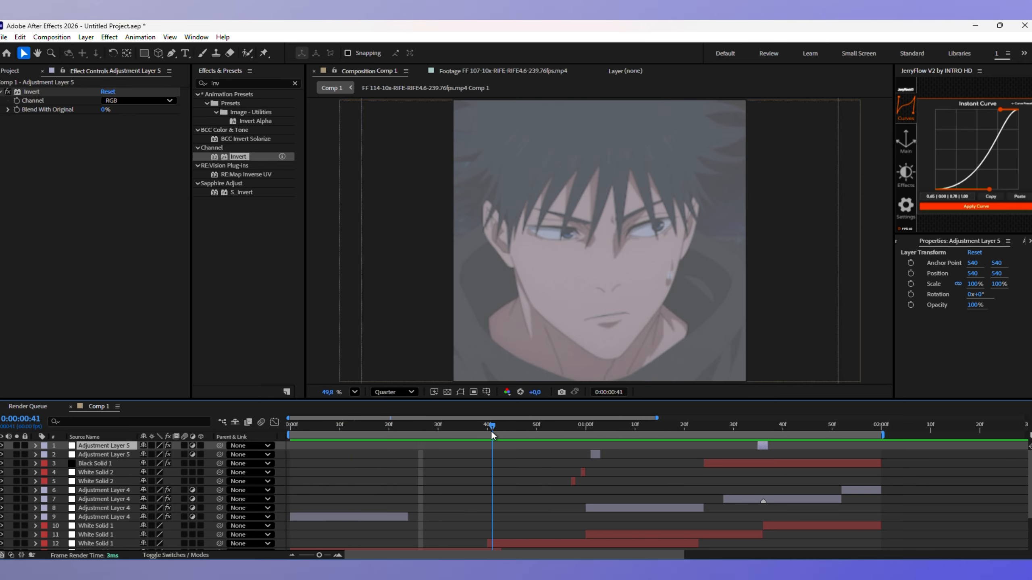
pyautogui.moveTo(595, 455); pyautogui.dragTo(487, 456)
pyautogui.press('space')
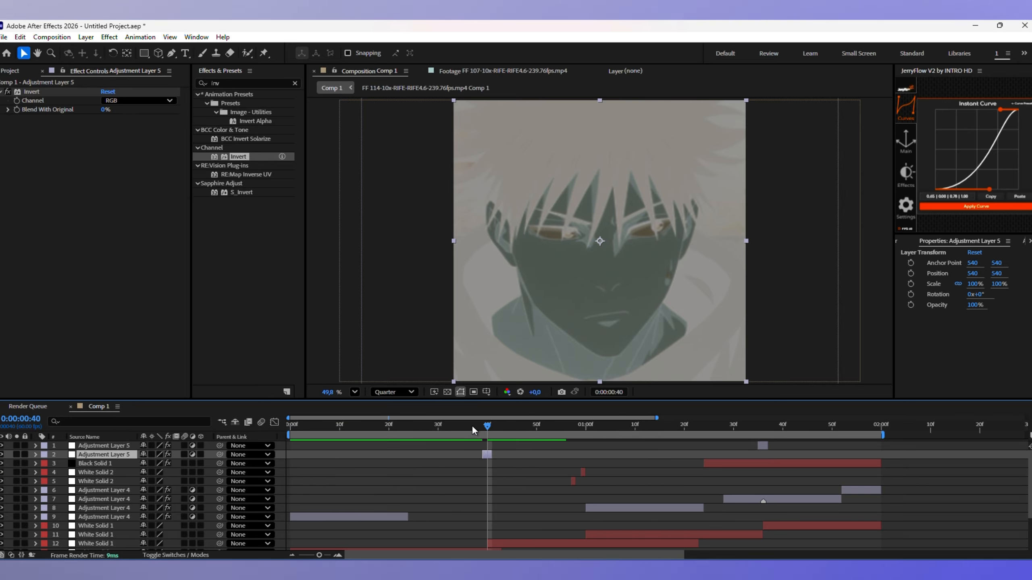
pyautogui.click(454, 428)
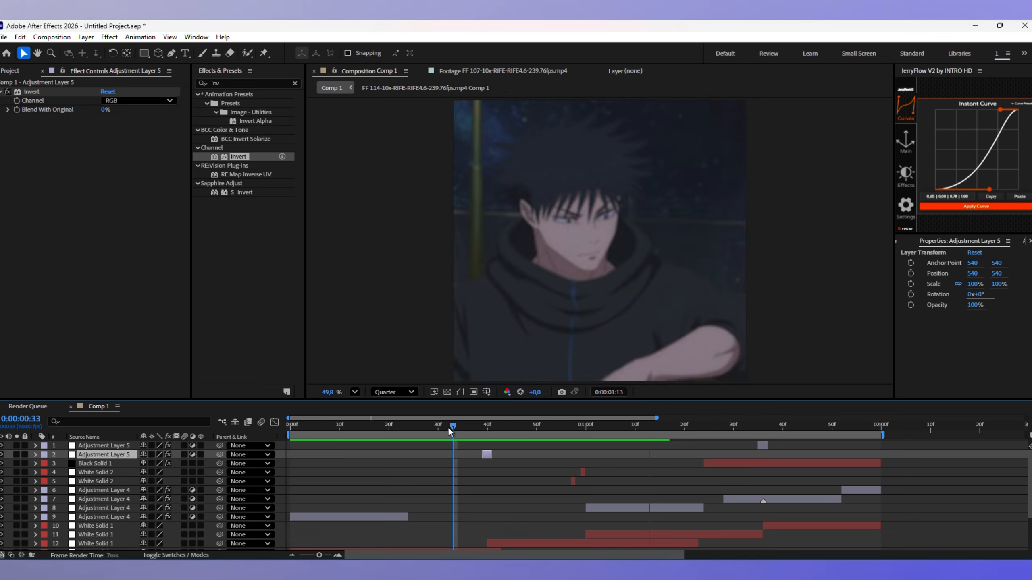